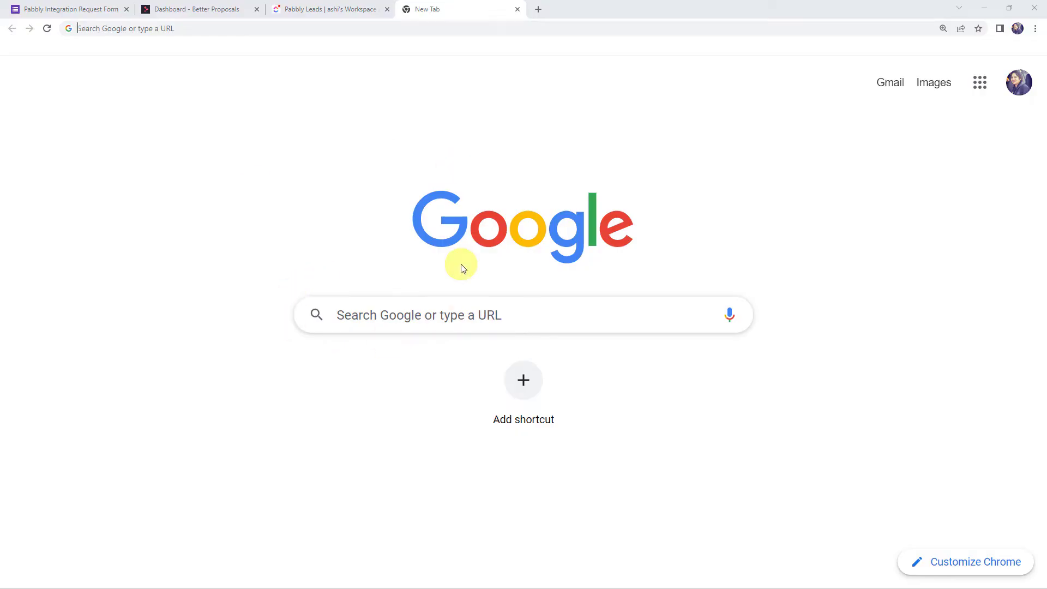
Go to pabbly.com and open the Pabbly Connect product page.
text(pabb)
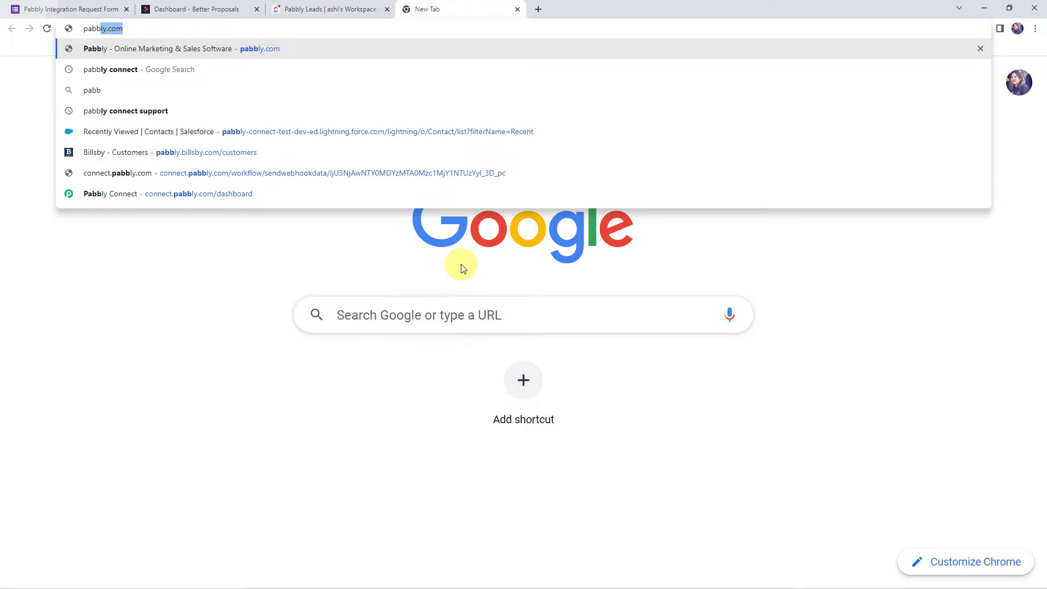
key(Return)
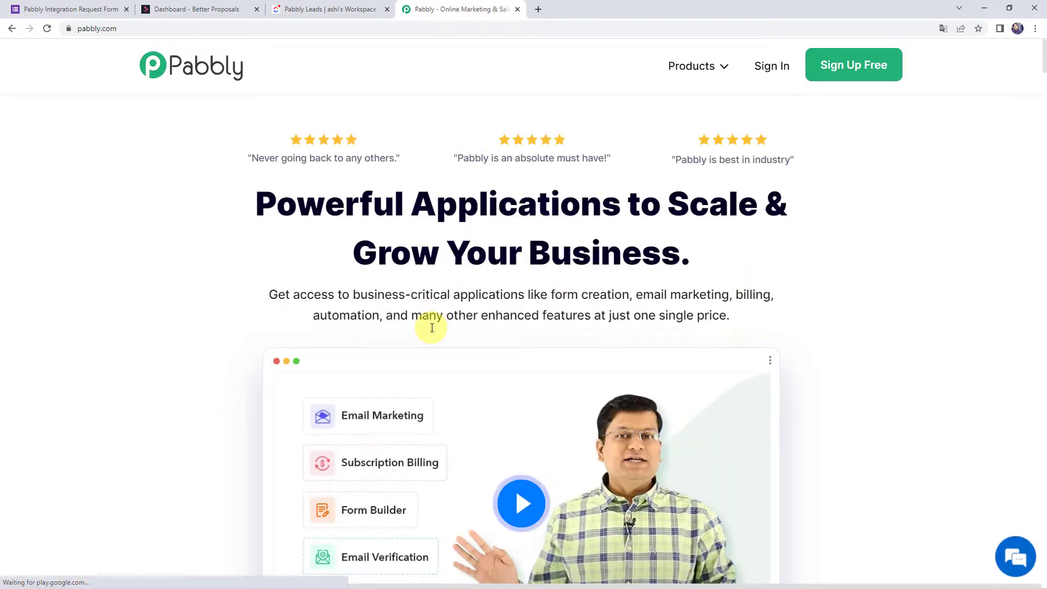
mouse_move(692, 73)
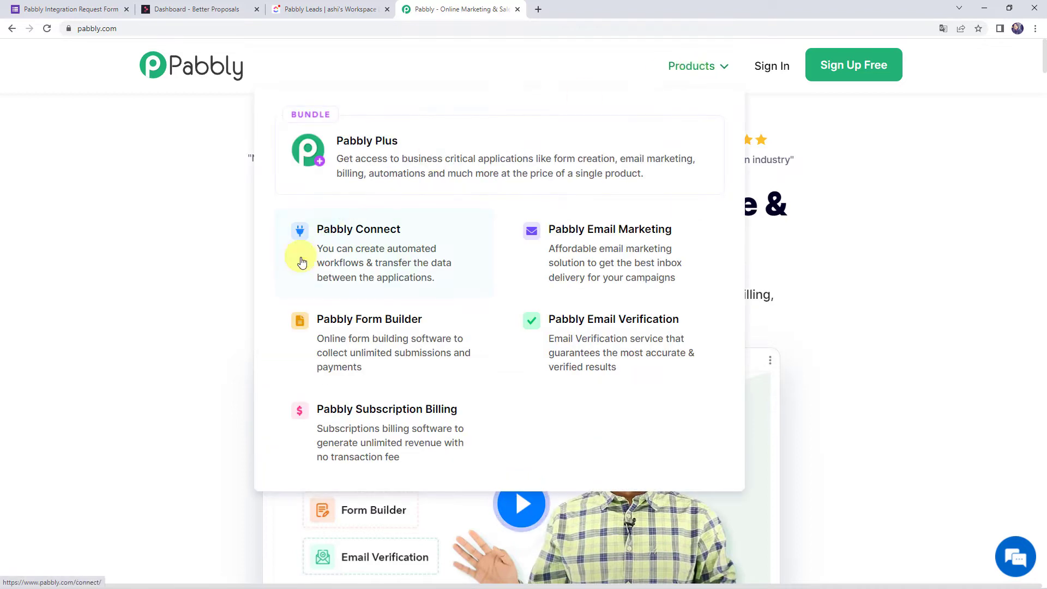
click(385, 255)
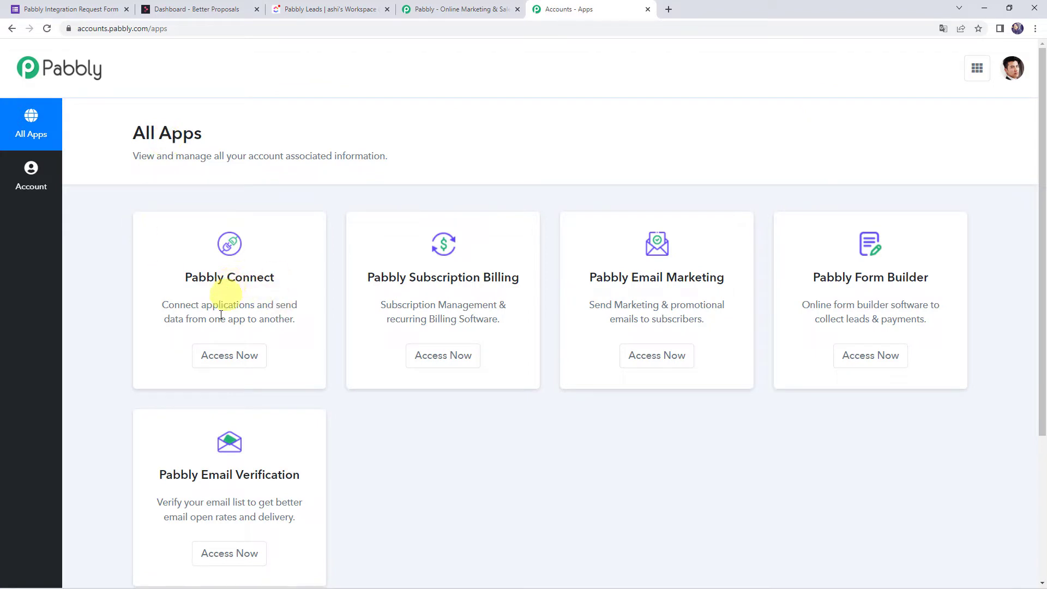
Launch Pabbly Connect and create a workflow named 'Create Proposals on Form Submission and Add to ClickUp as Task'.
click(236, 357)
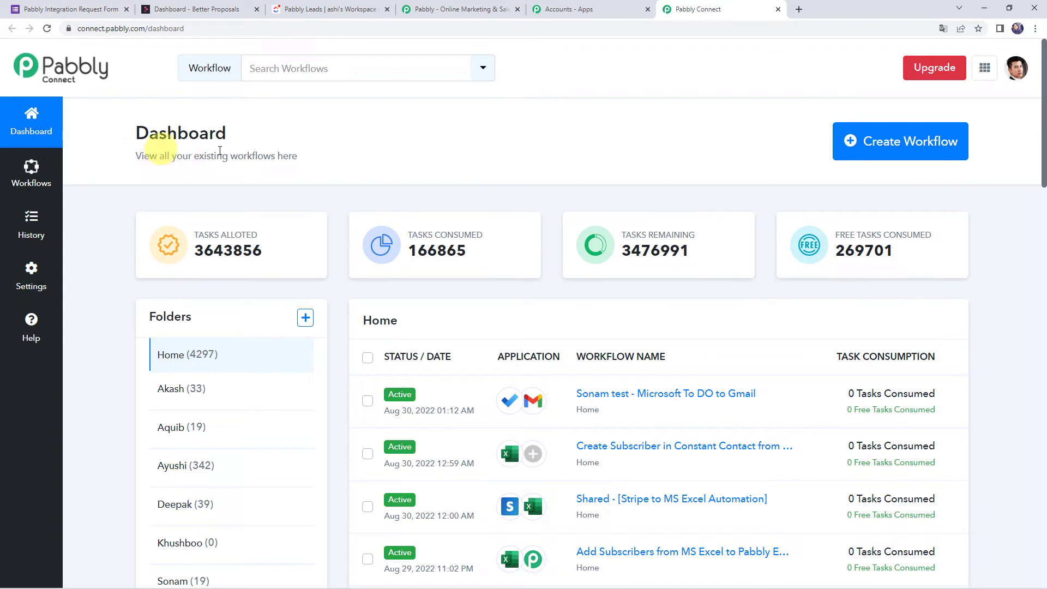
scroll(592, 334, down, 6)
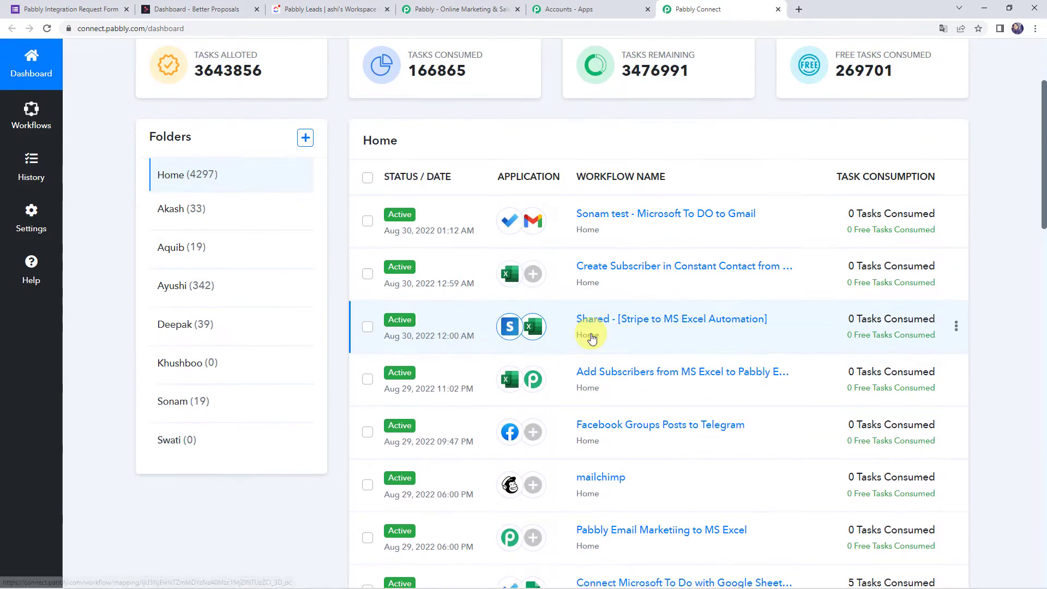
scroll(591, 338, up, 6)
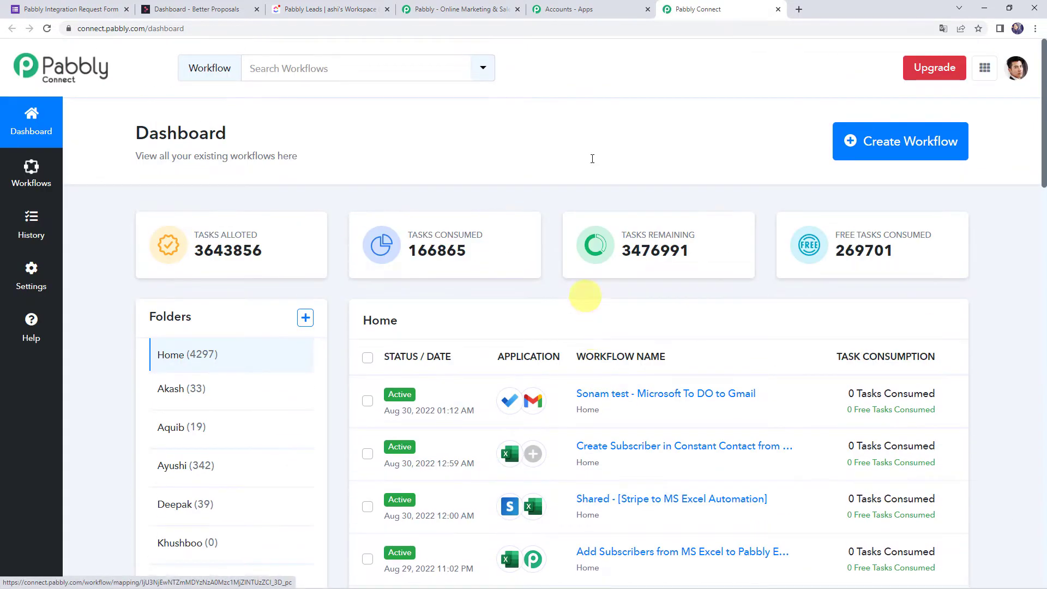
click(890, 145)
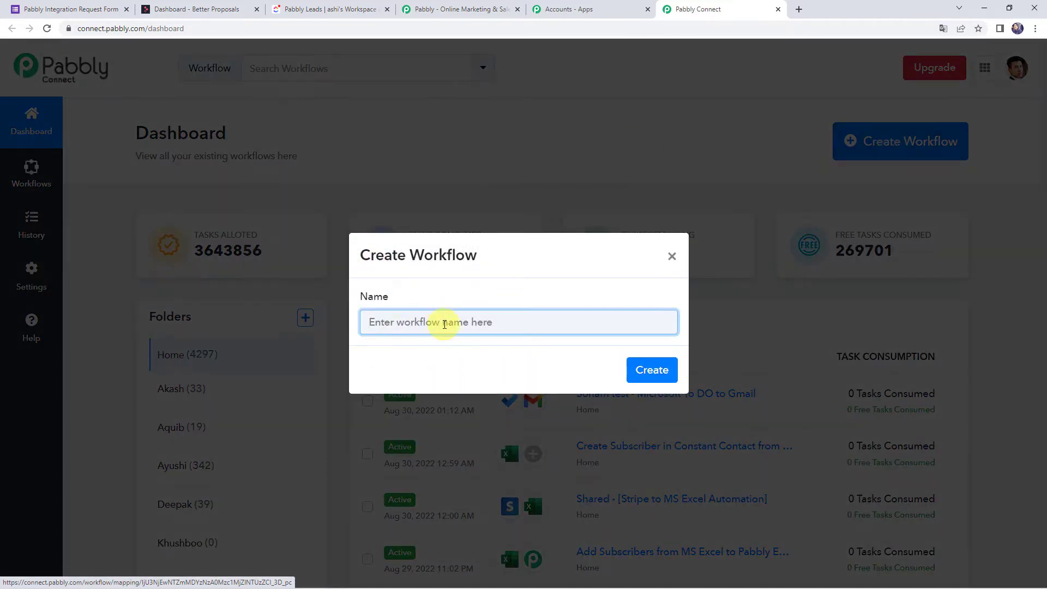
text(Create Proposals on Form Submission and Add to ClickUp as Task)
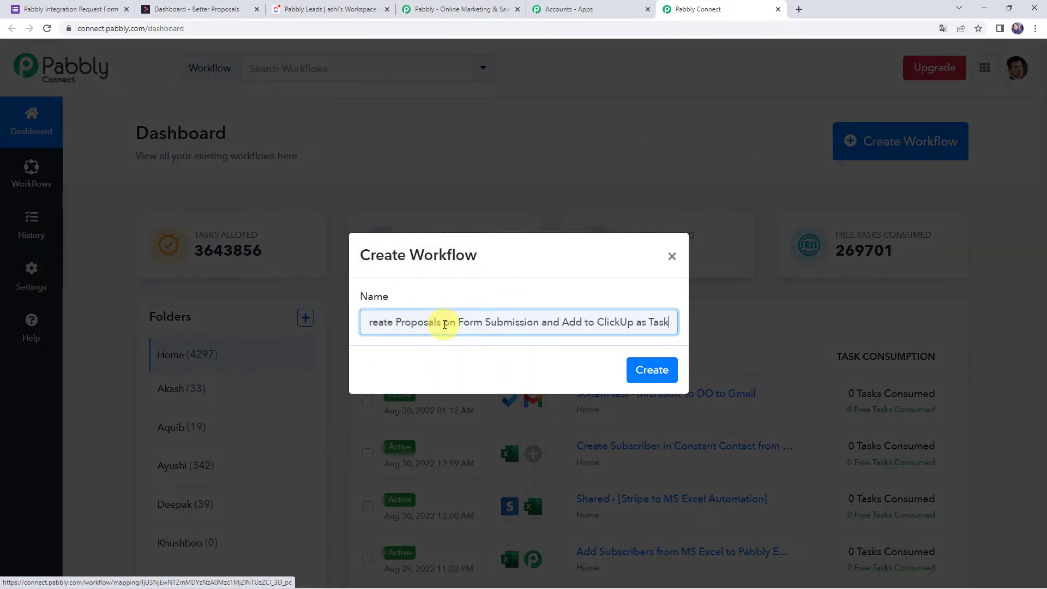
key(Home)
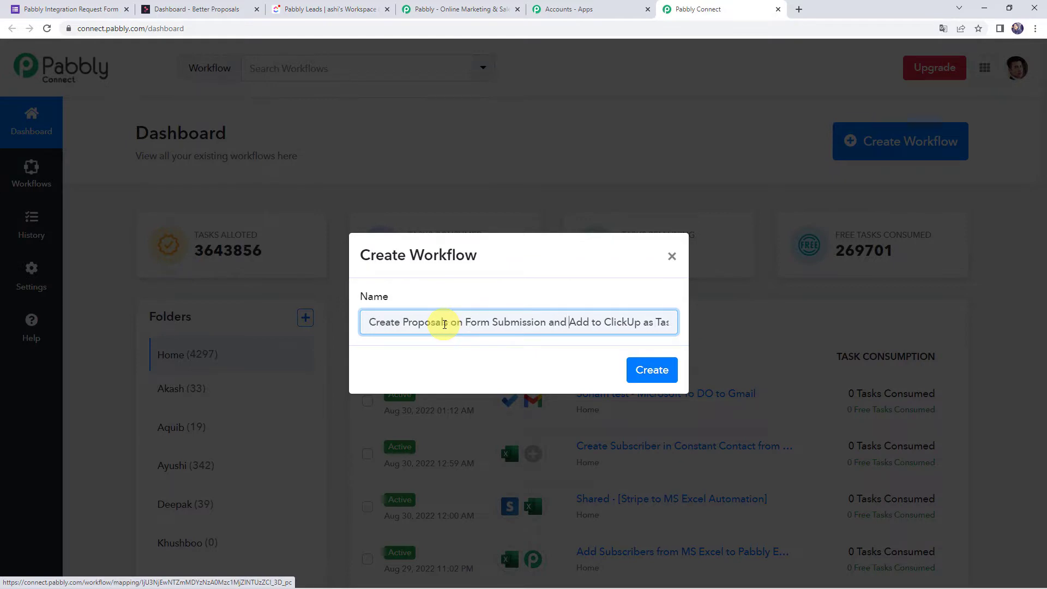
key(Right)
key(Right)
key(Right)
key(Right)
key(Right)
key(Right)
key(Right)
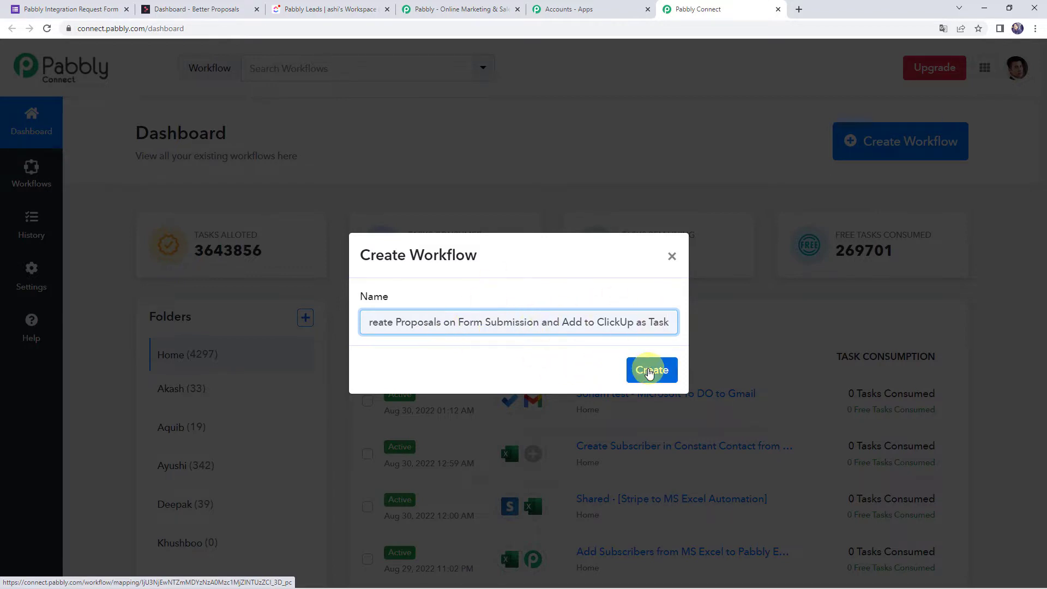
click(651, 368)
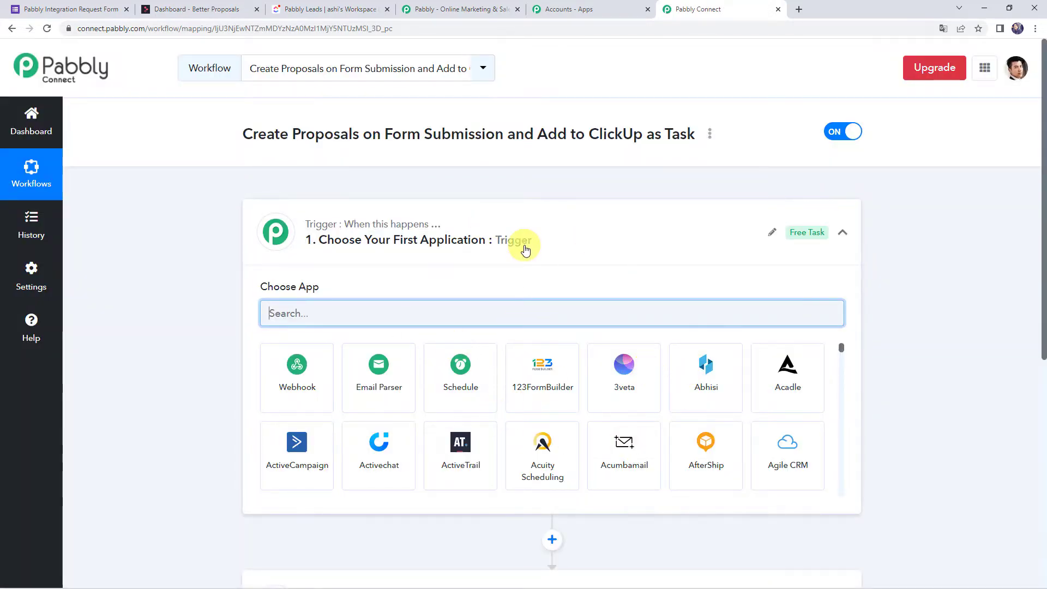
Set the trigger app to Google Forms with the New Response Received event, revealing the webhook URL.
click(523, 242)
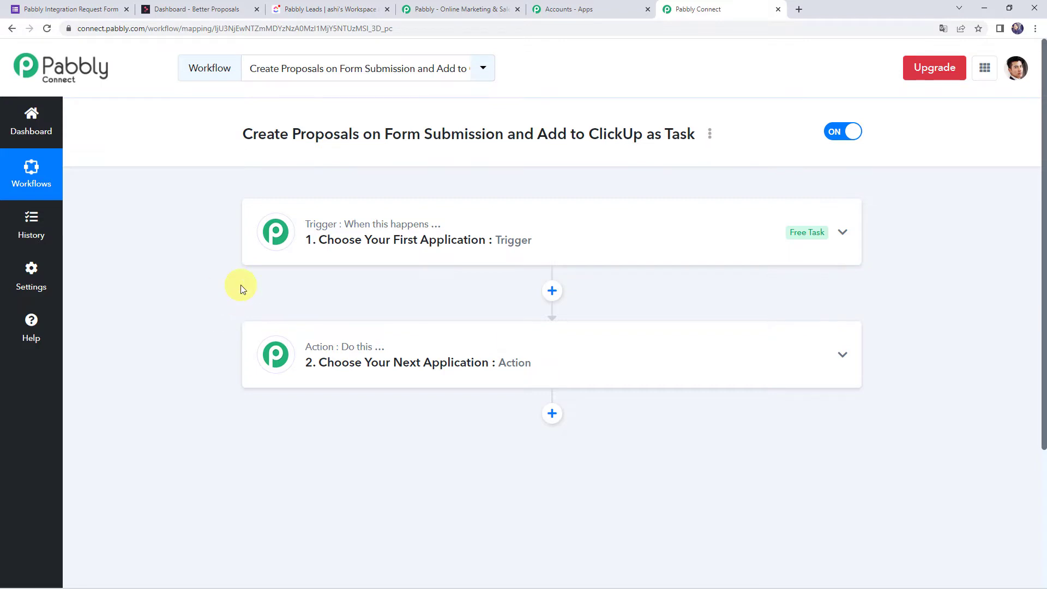
click(542, 242)
click(347, 310)
text(Google F)
click(307, 374)
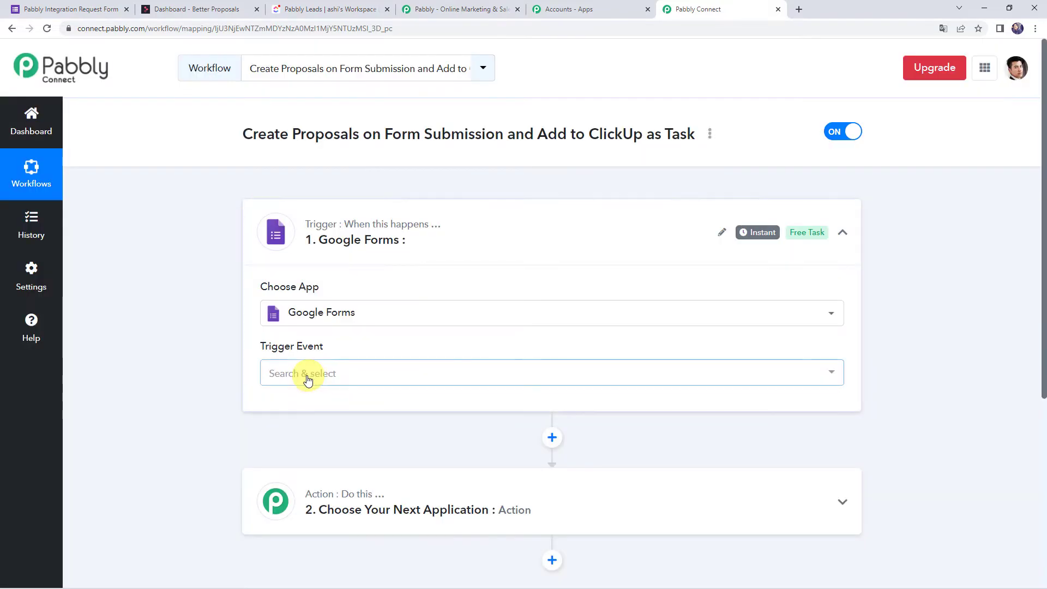
click(306, 375)
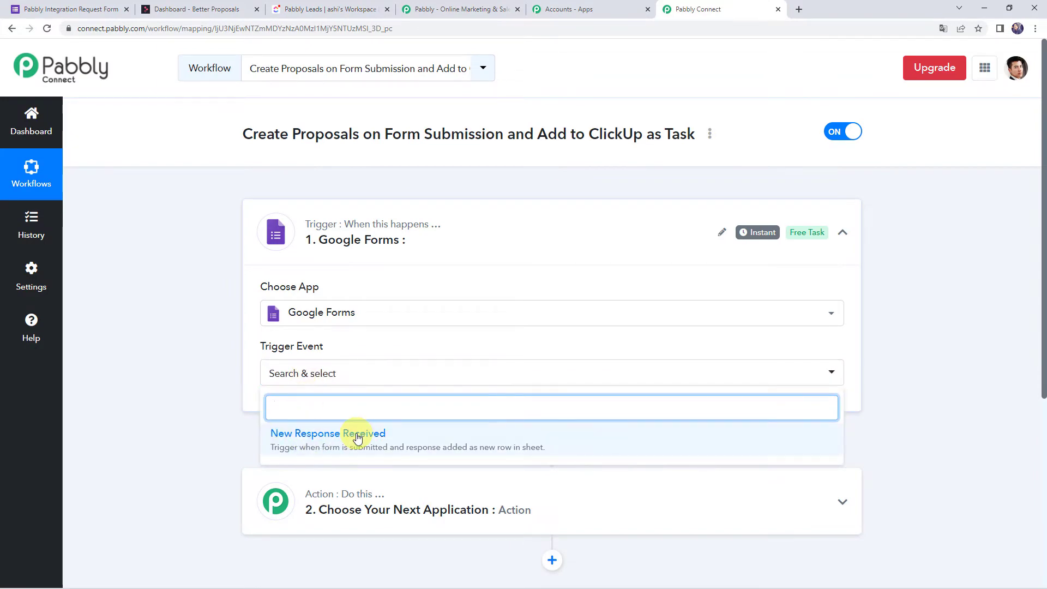
click(352, 435)
scroll(175, 404, down, 3)
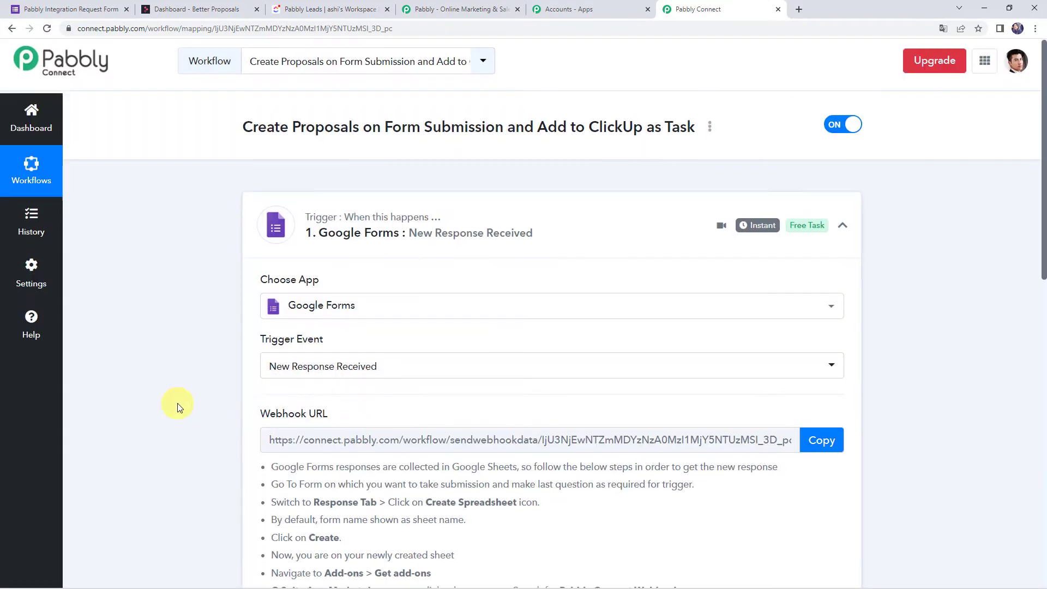
scroll(268, 308, down, 2)
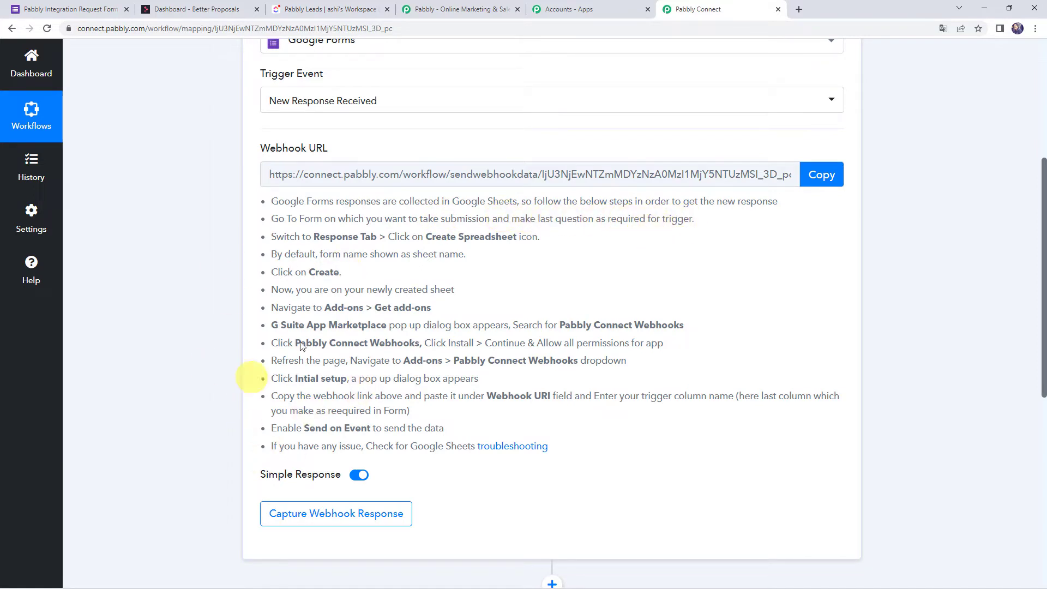
Toggle the Requirement question's required setting, then confirm the Responses tab shows 0 responses.
click(91, 11)
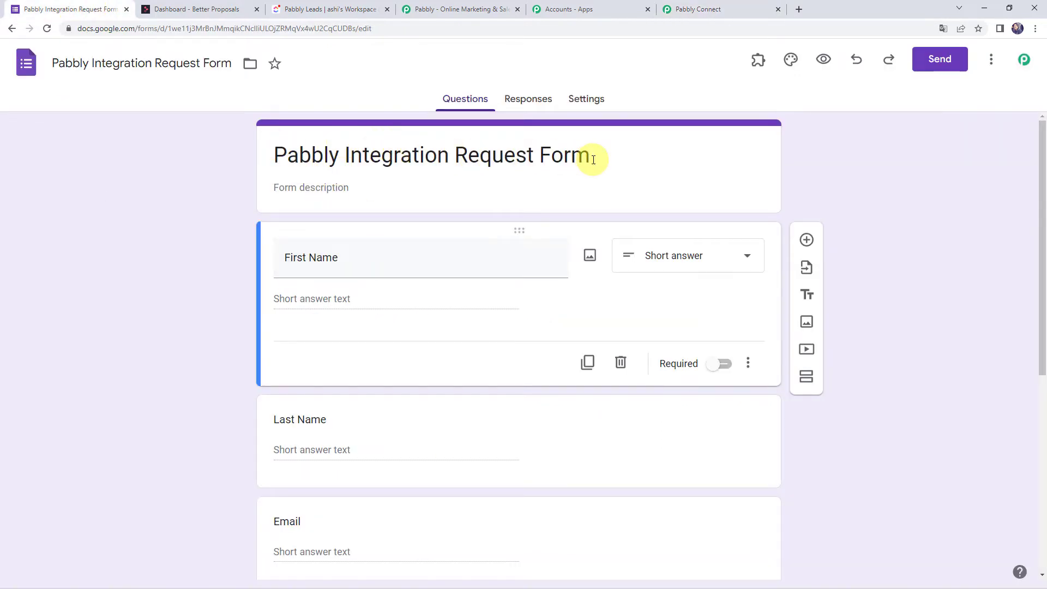
scroll(172, 248, down, 2)
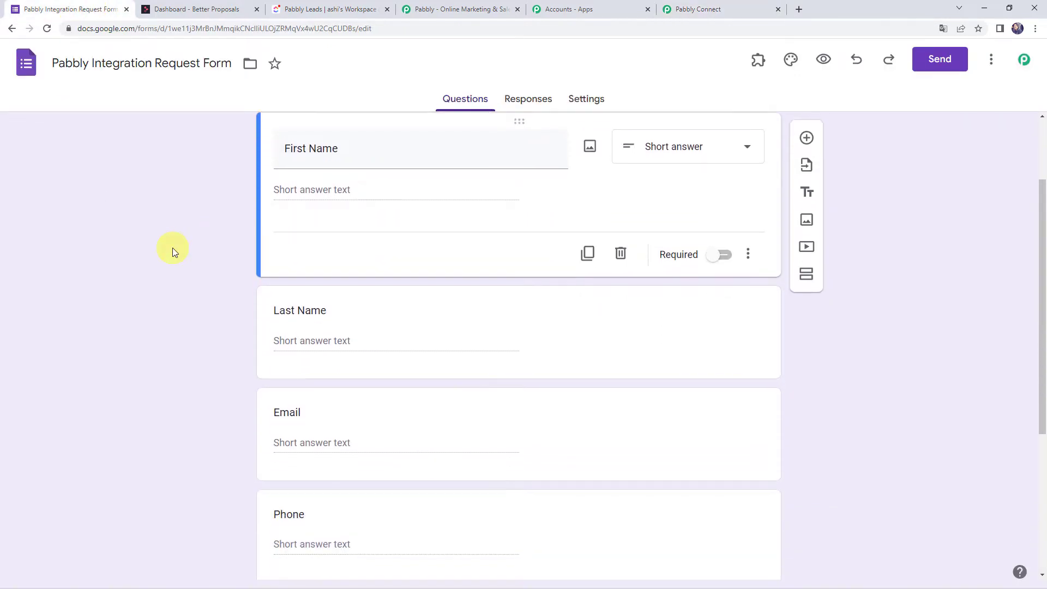
scroll(302, 342, down, 2)
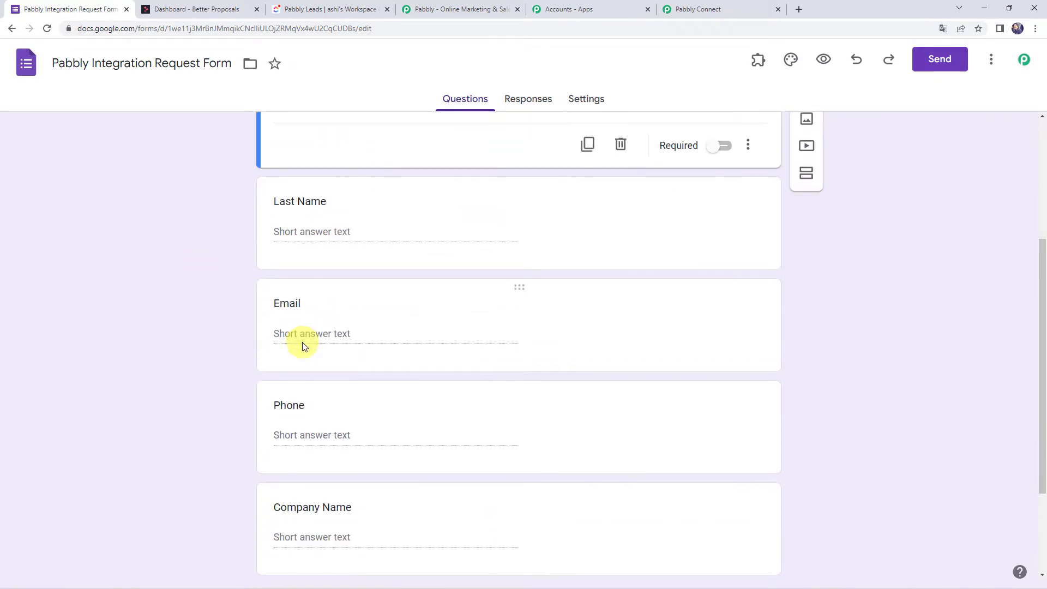
scroll(257, 336, down, 2)
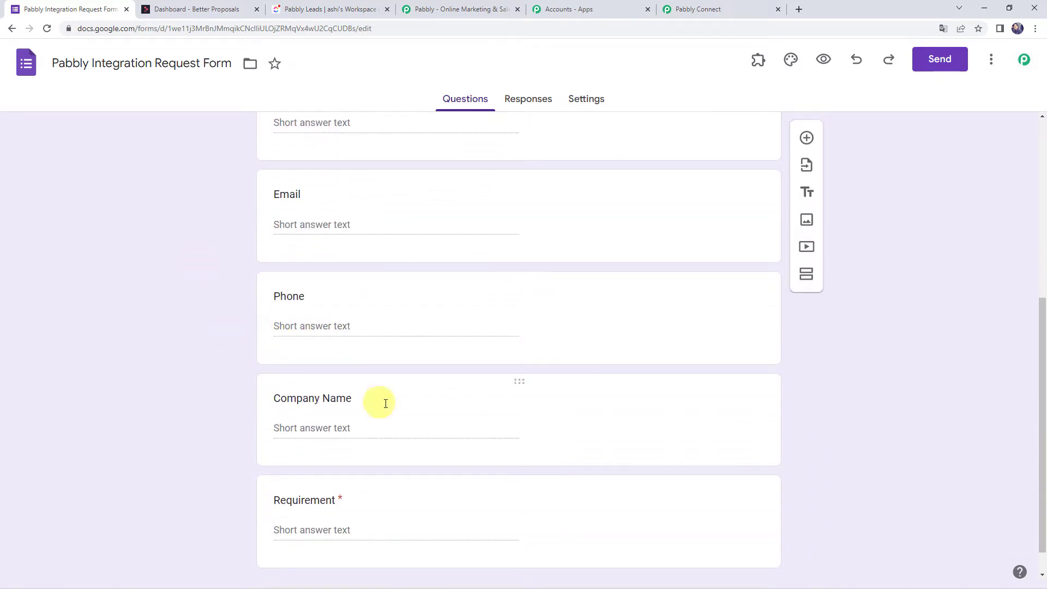
scroll(327, 414, down, 1)
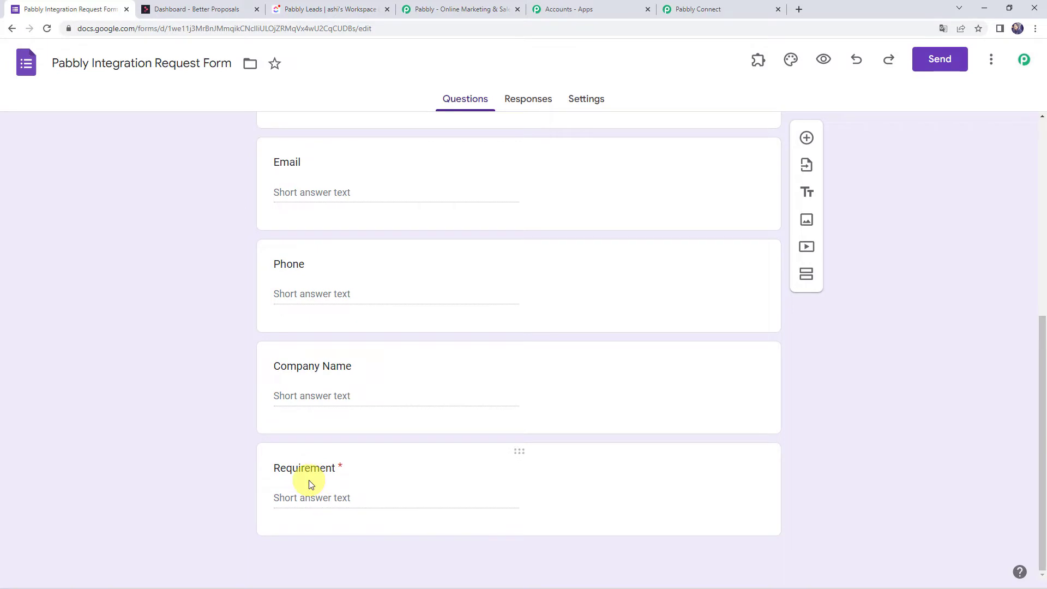
click(416, 477)
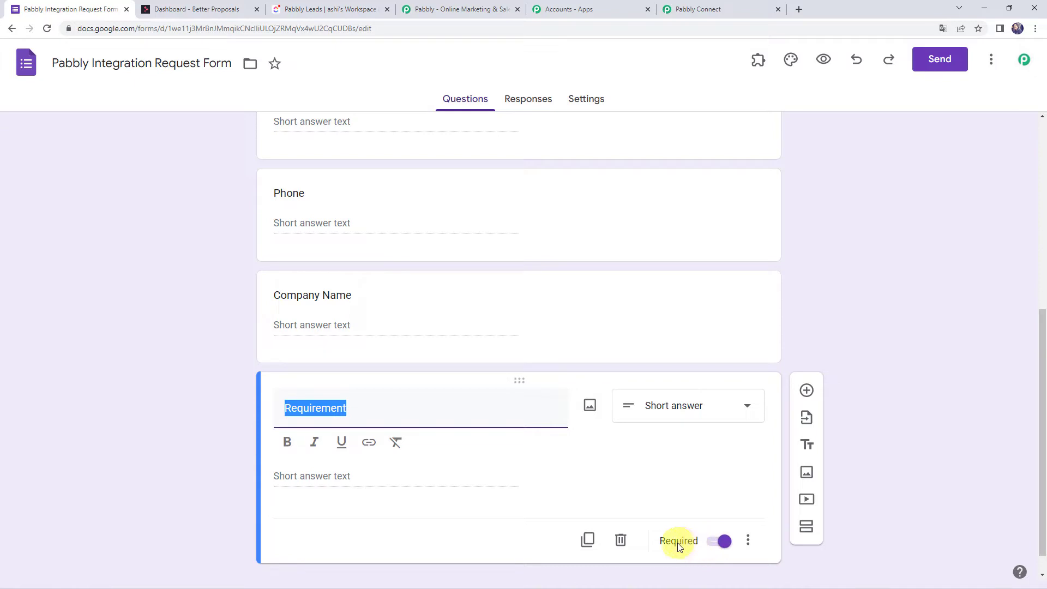
click(725, 548)
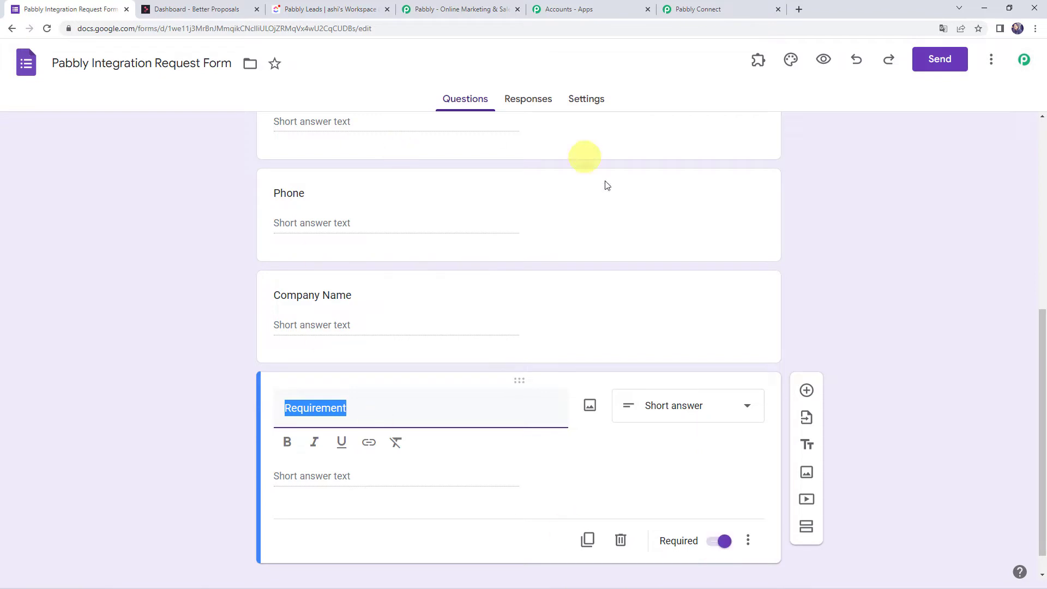
click(524, 103)
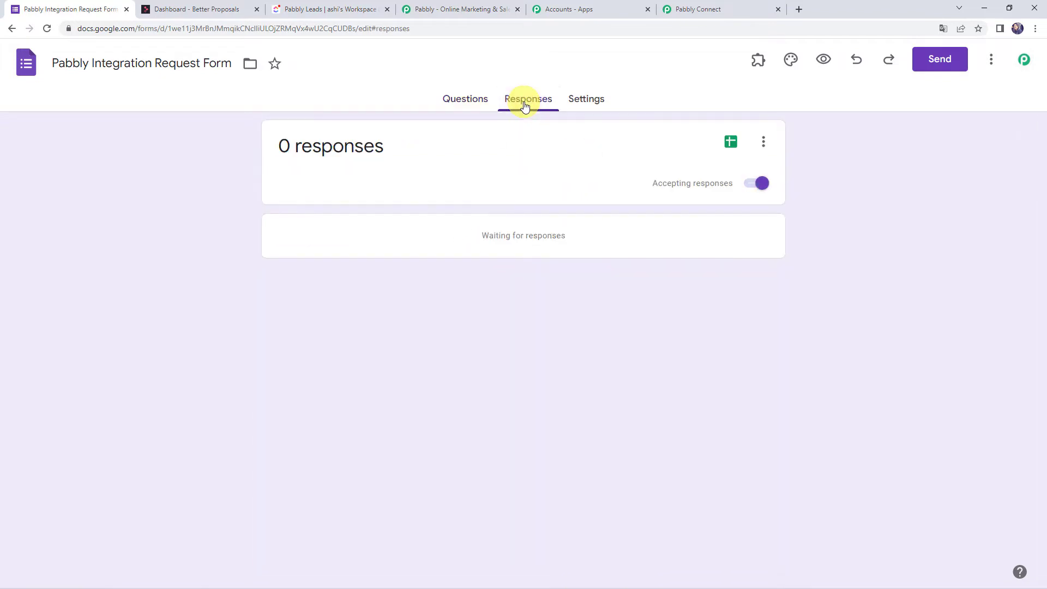
drag(399, 148, 241, 153)
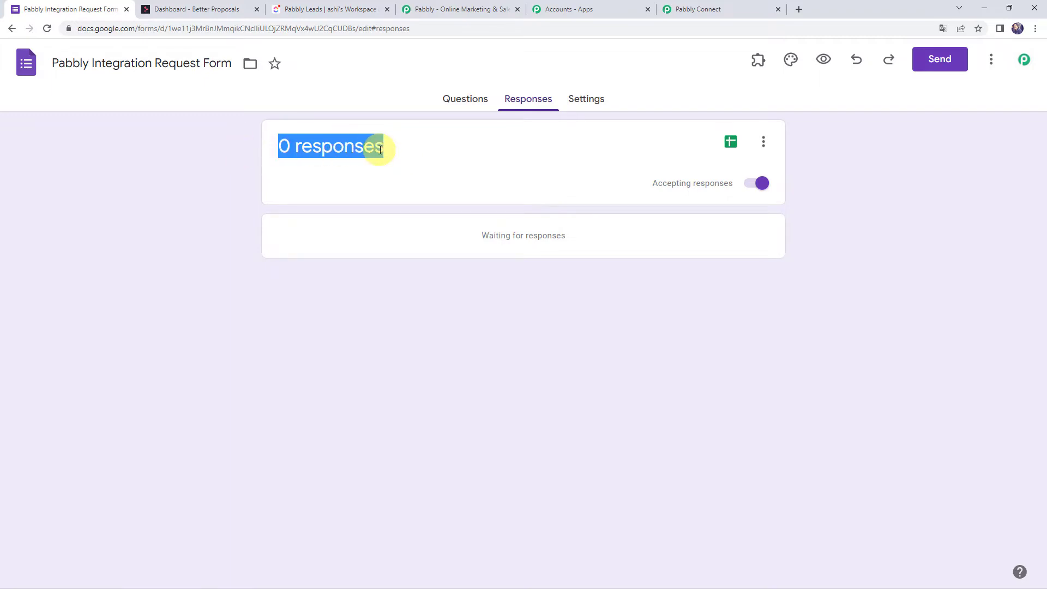
In the form preview, fill in first name, last name, e-mail and phone number test answers.
click(823, 60)
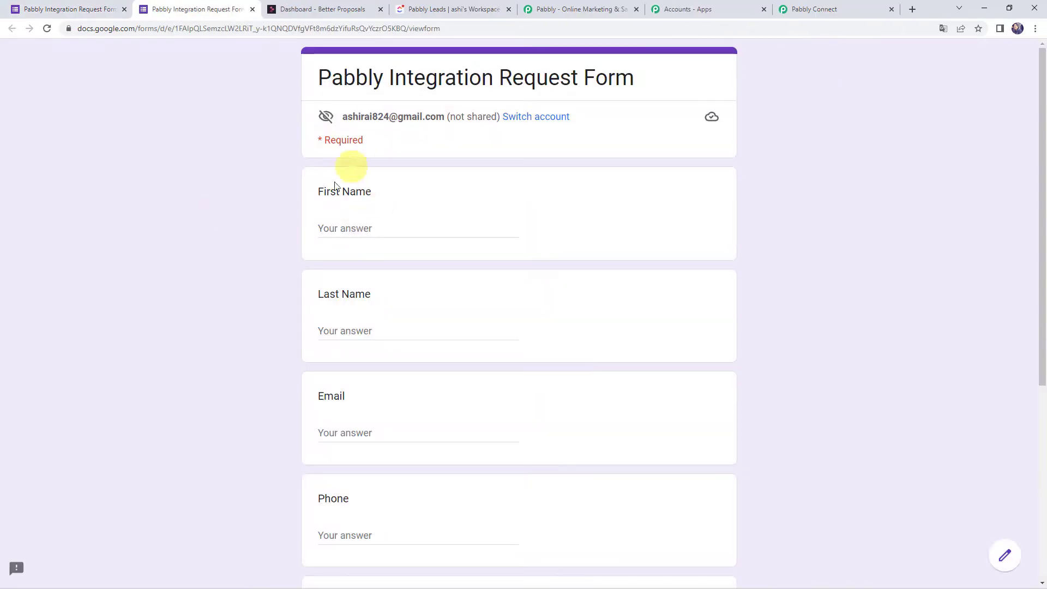
click(329, 235)
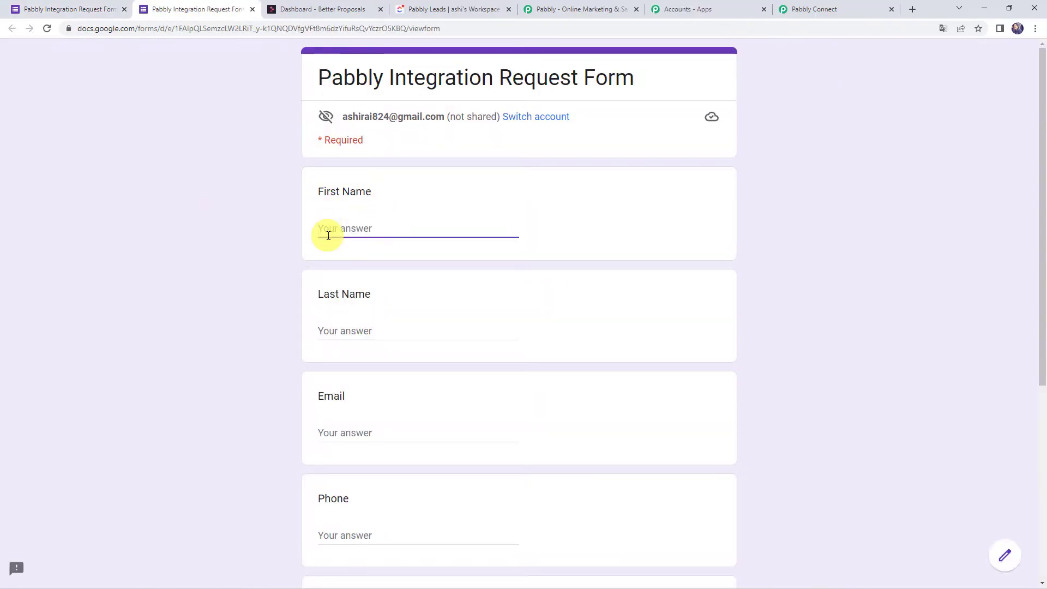
text(Demo)
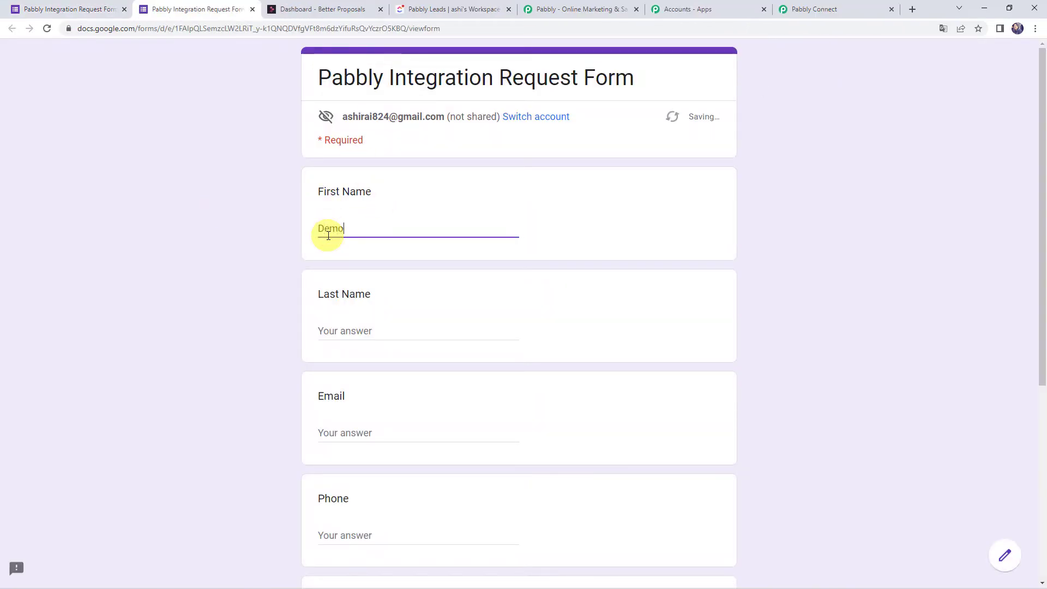
key(Tab)
text(Na)
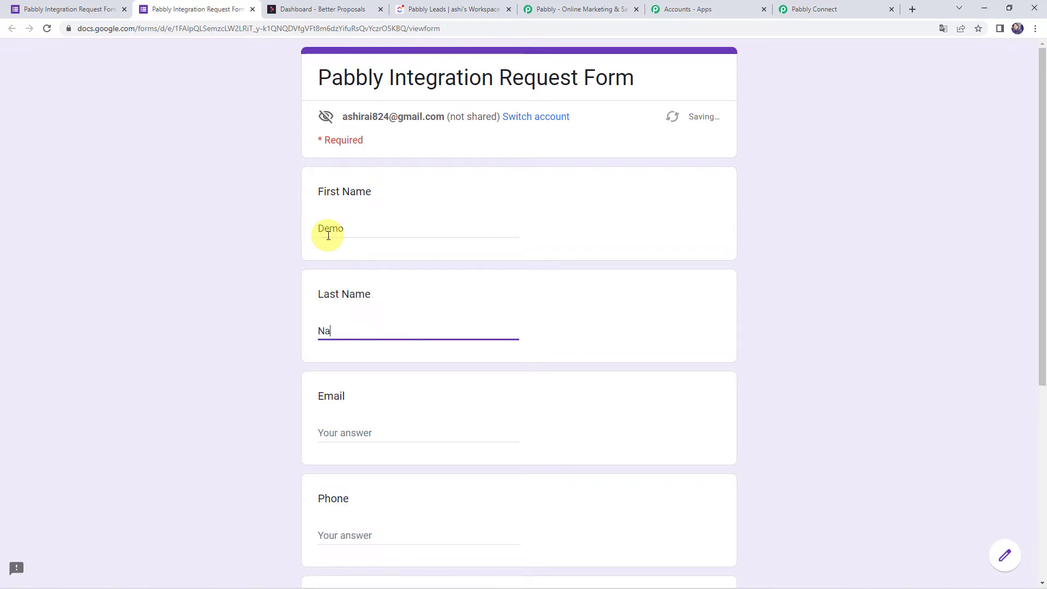
text(me)
key(Tab)
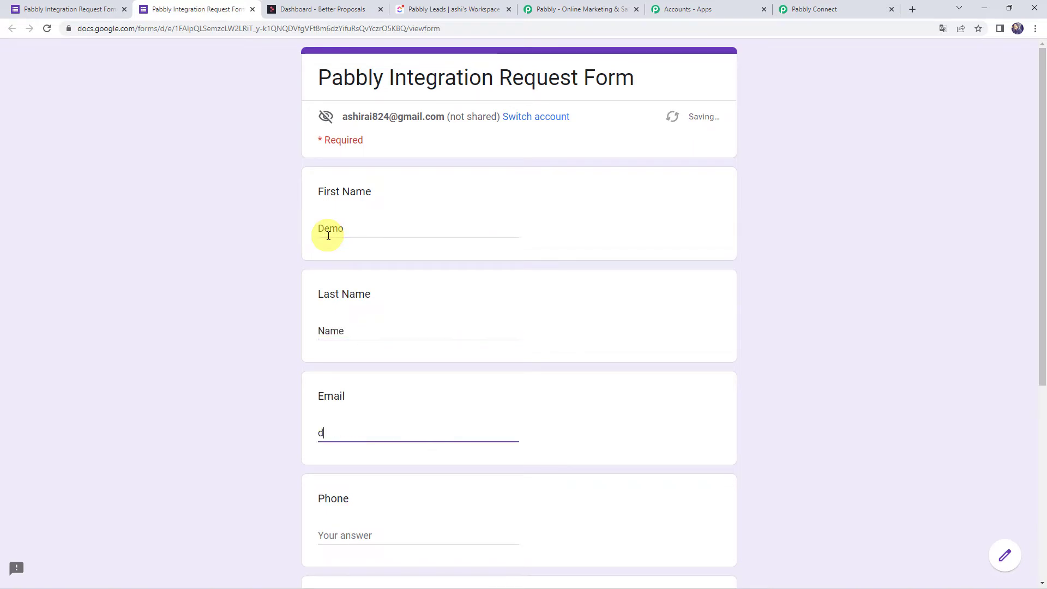
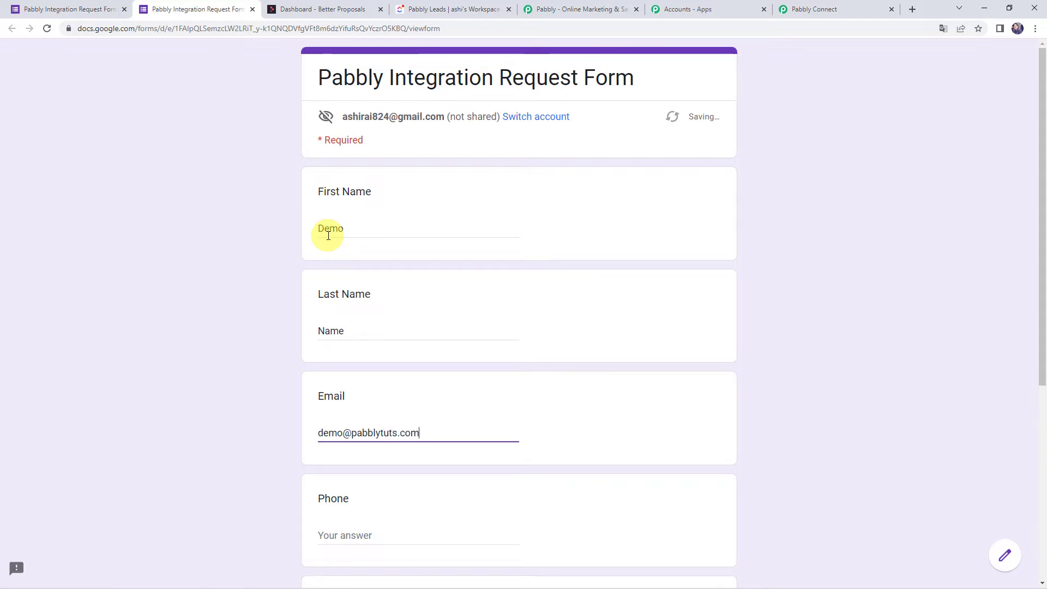
key(Tab)
text(1000)
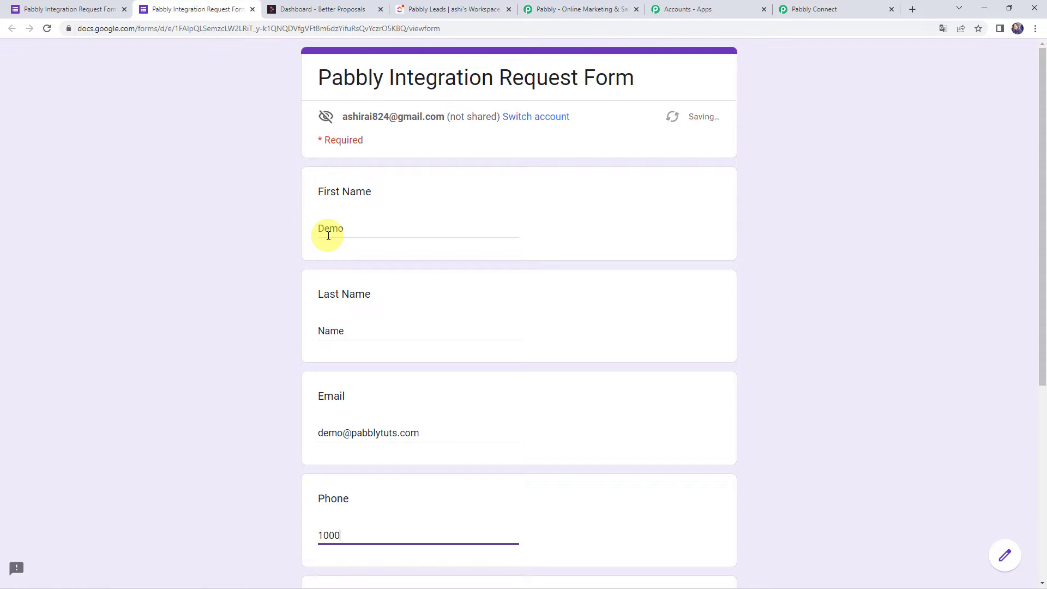
text(0000)
Enter company 'ABC Advertising' and a Google Sheets and WhatsApp integration requirement, then submit.
scroll(328, 235, down, 5)
click(344, 362)
text(P)
key(BackSpace)
key(BackSpace)
text(ABC Advertising)
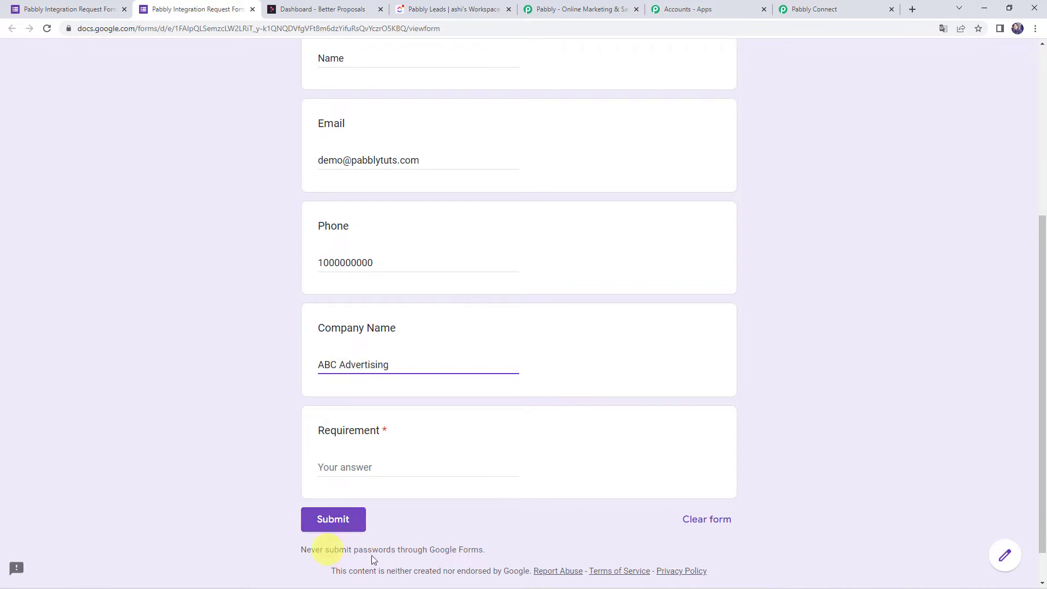
click(353, 466)
text(Need a Integration)
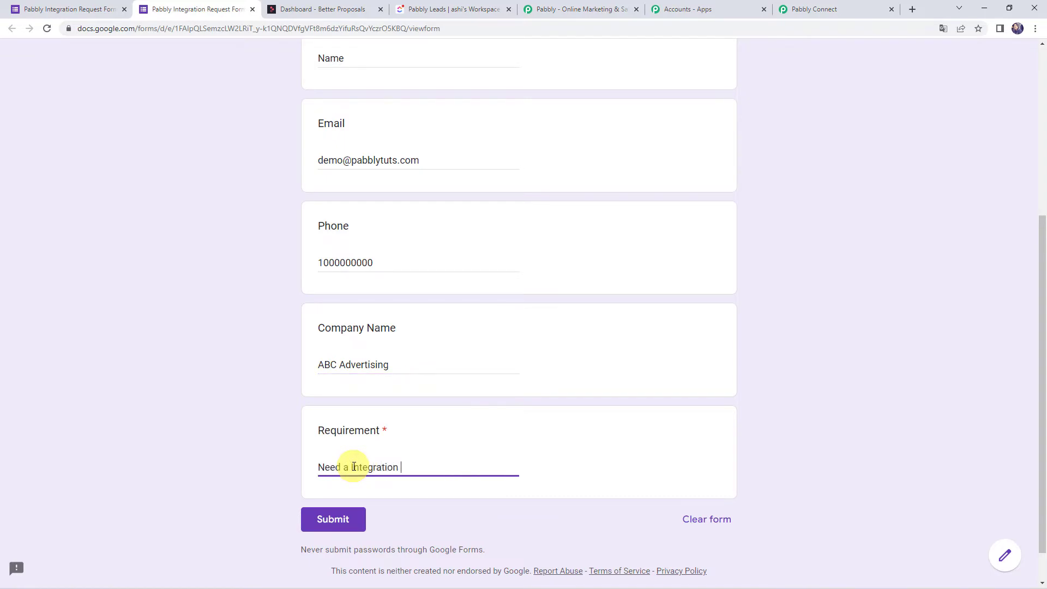
text(or Google Sheets and WhatsApp)
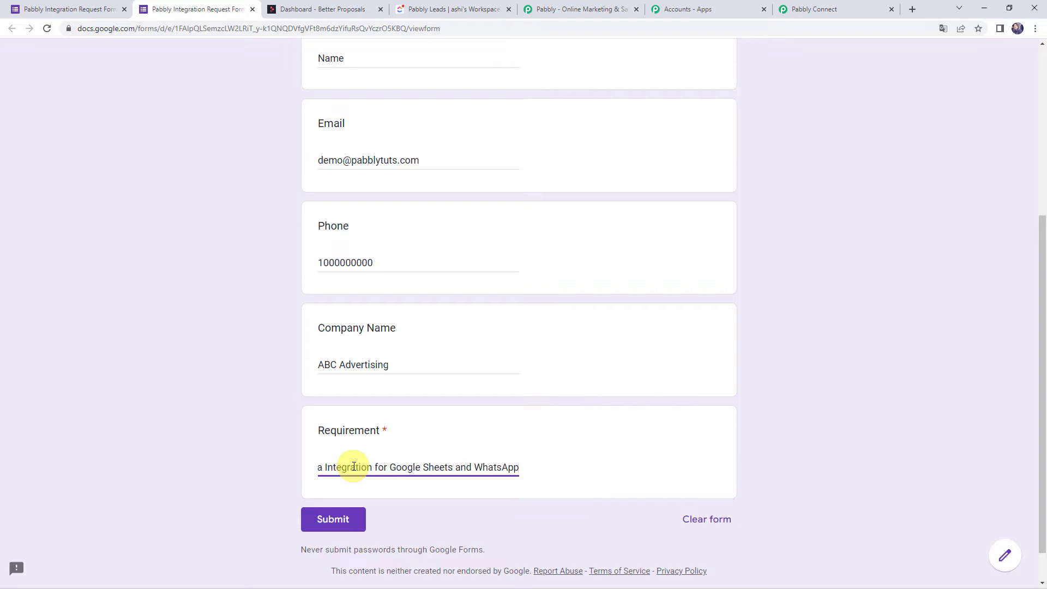
click(331, 520)
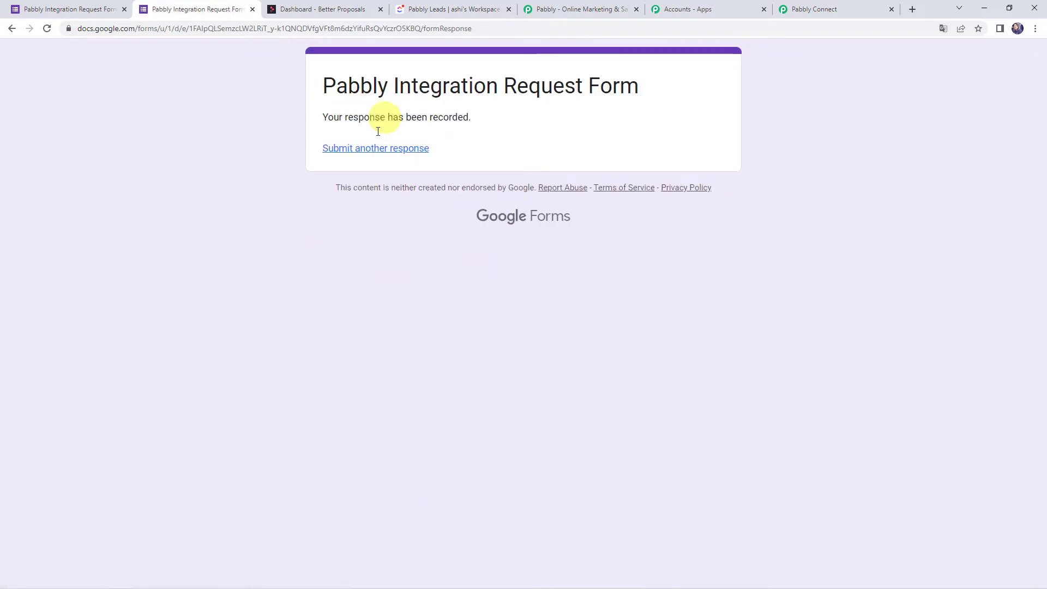
Review the single recorded response on the form's Responses page.
click(61, 12)
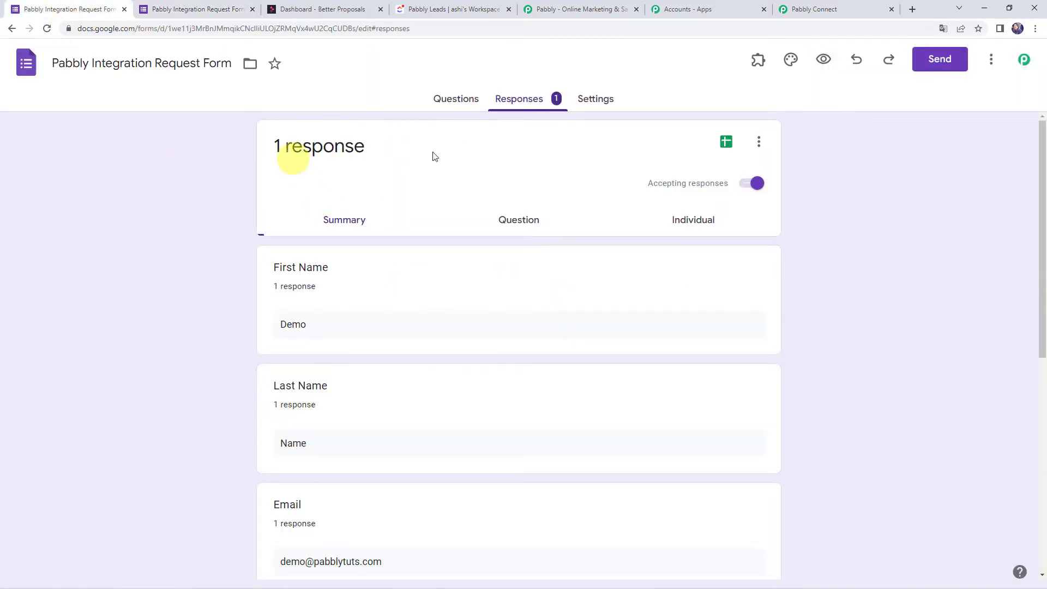
drag(477, 150, 169, 142)
scroll(199, 300, down, 1)
scroll(198, 300, down, 7)
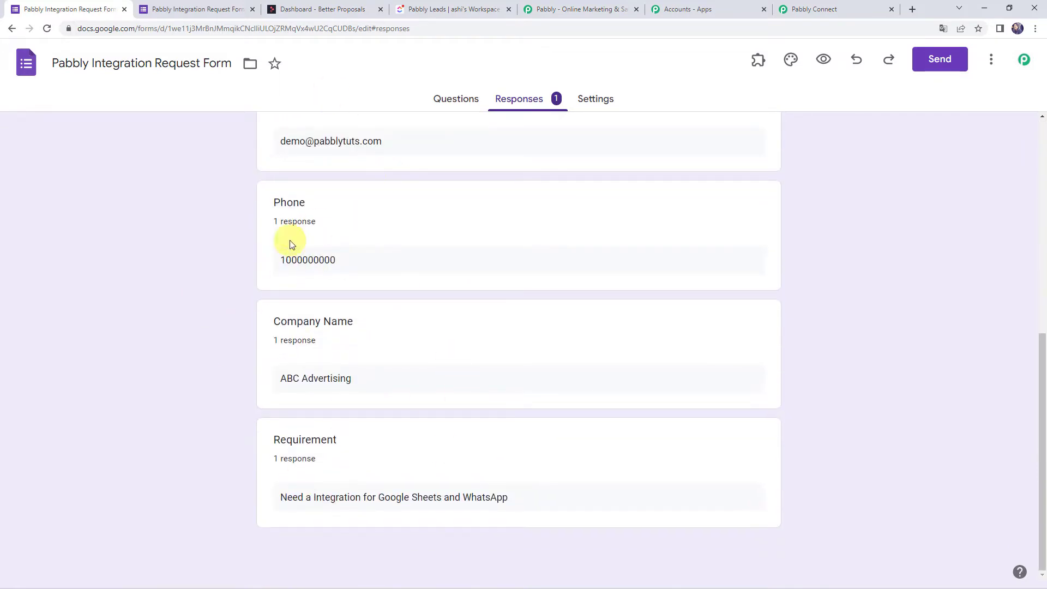
scroll(214, 282, up, 7)
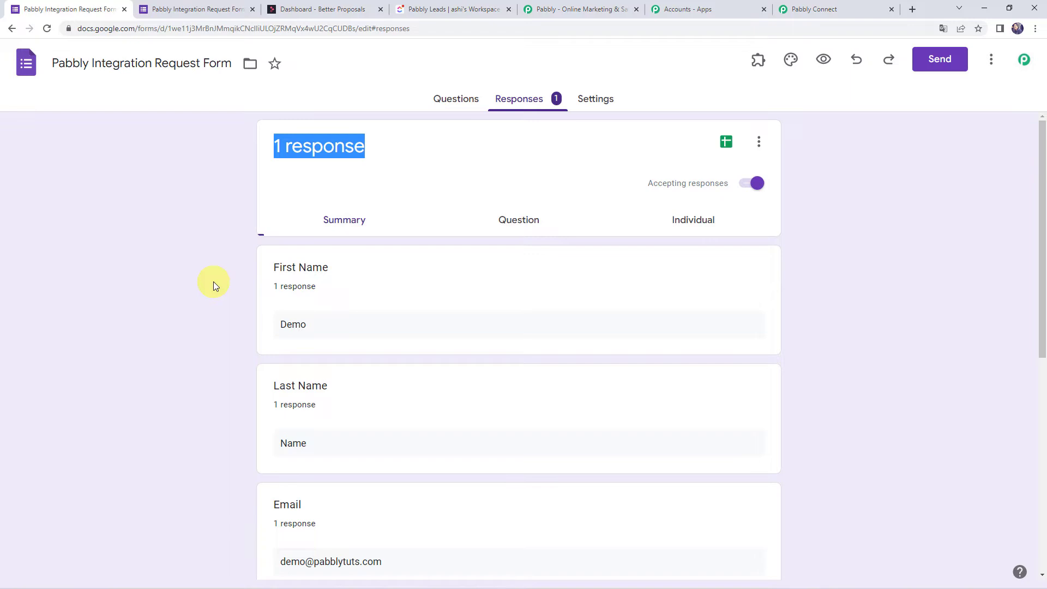
Link responses to a new spreadsheet named 'Pabbly Integration Request Form (Responses)'.
click(758, 143)
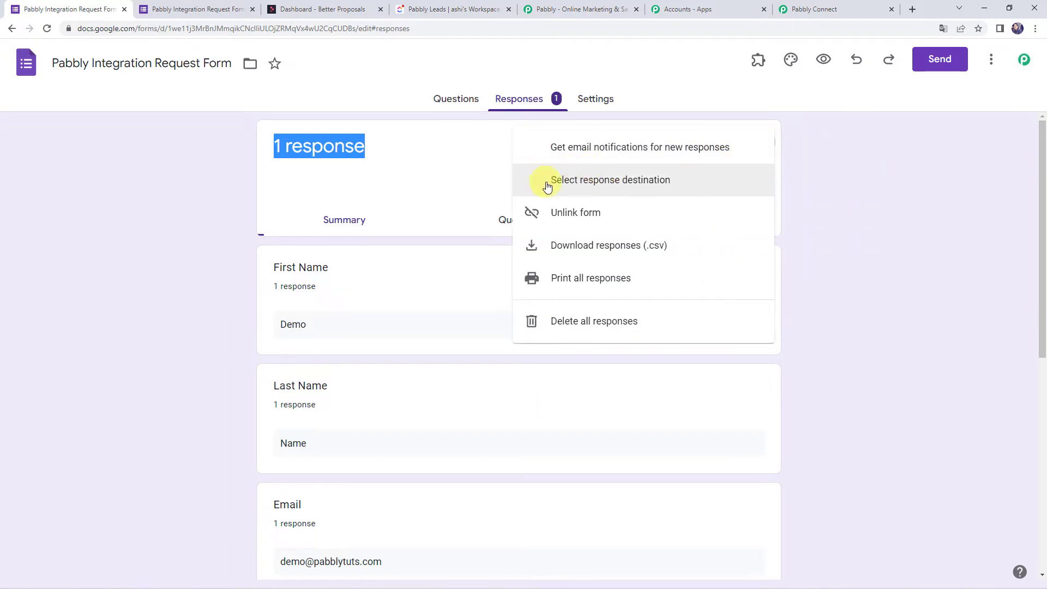
click(643, 188)
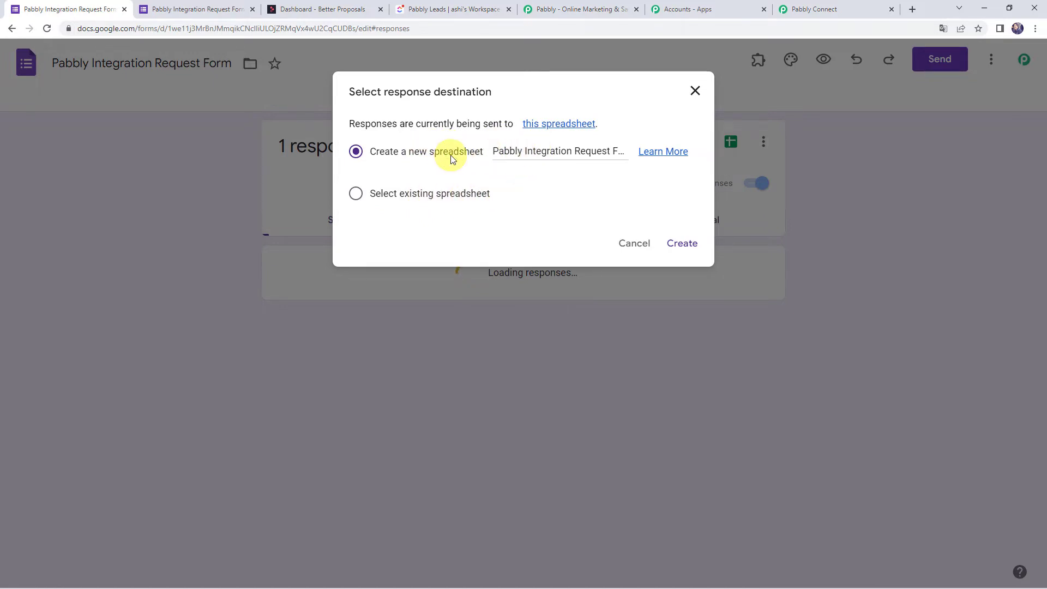
click(530, 156)
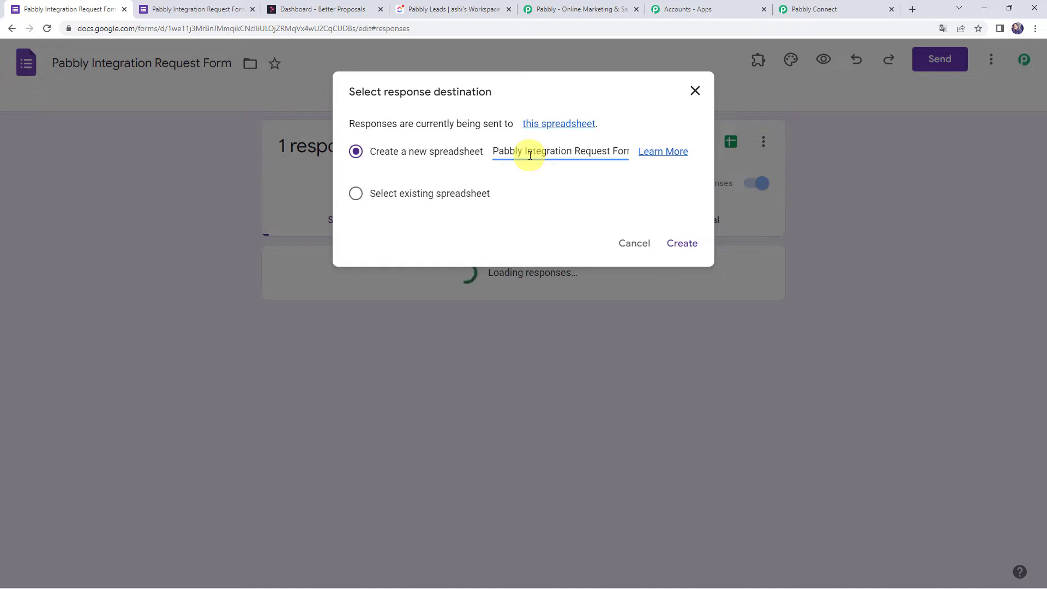
key(Right)
key(Right)
key(Right)
key(Right)
key(Right)
key(Right)
key(Right)
key(Right)
key(Right)
key(Right)
key(Right)
key(Right)
key(Right)
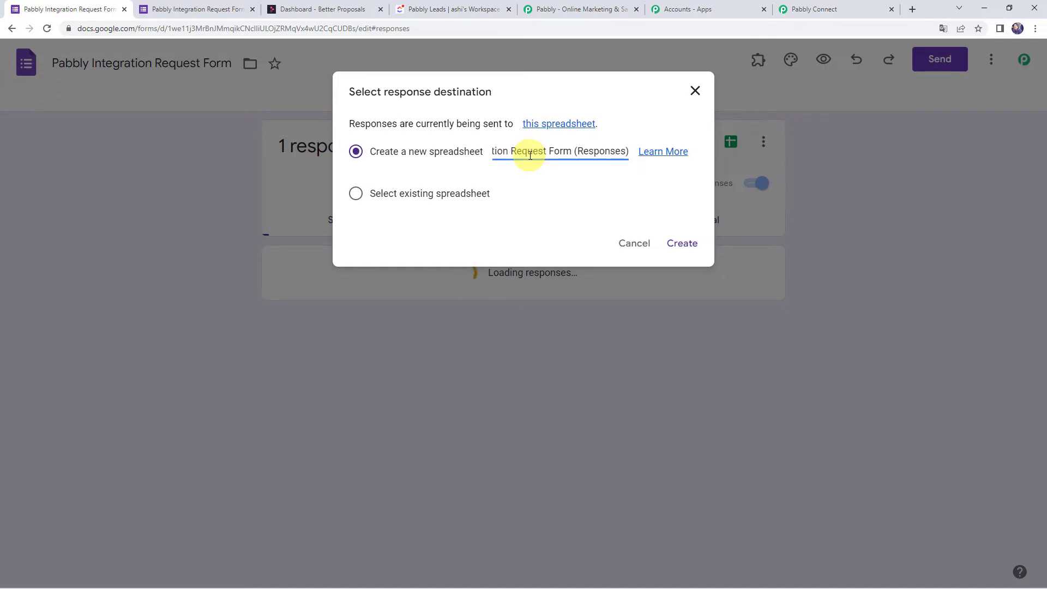
click(681, 245)
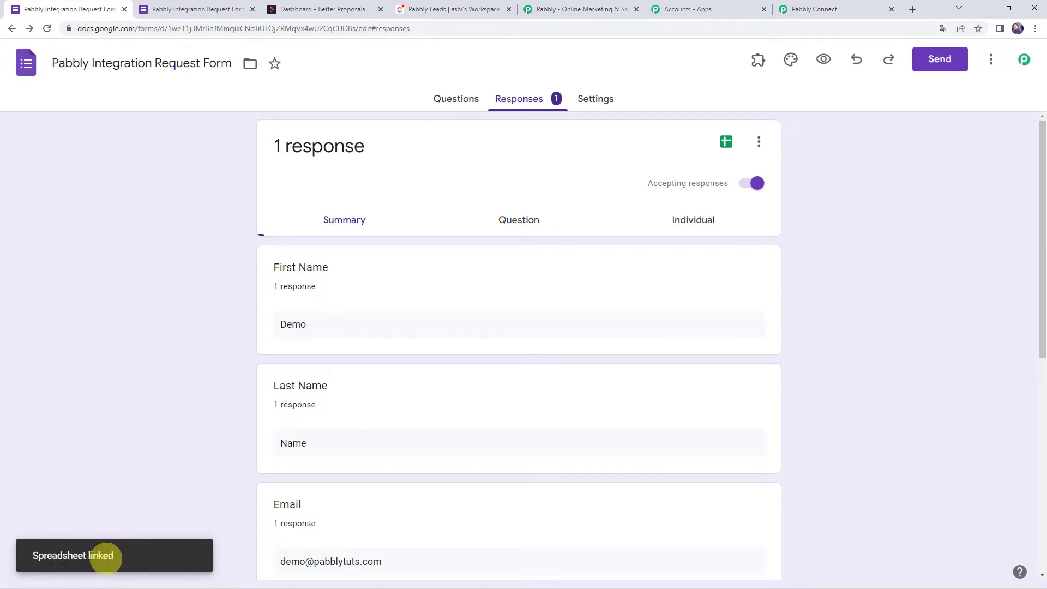
View the responses in Google Sheets and auto-fit column D to show the full e-mail.
click(727, 143)
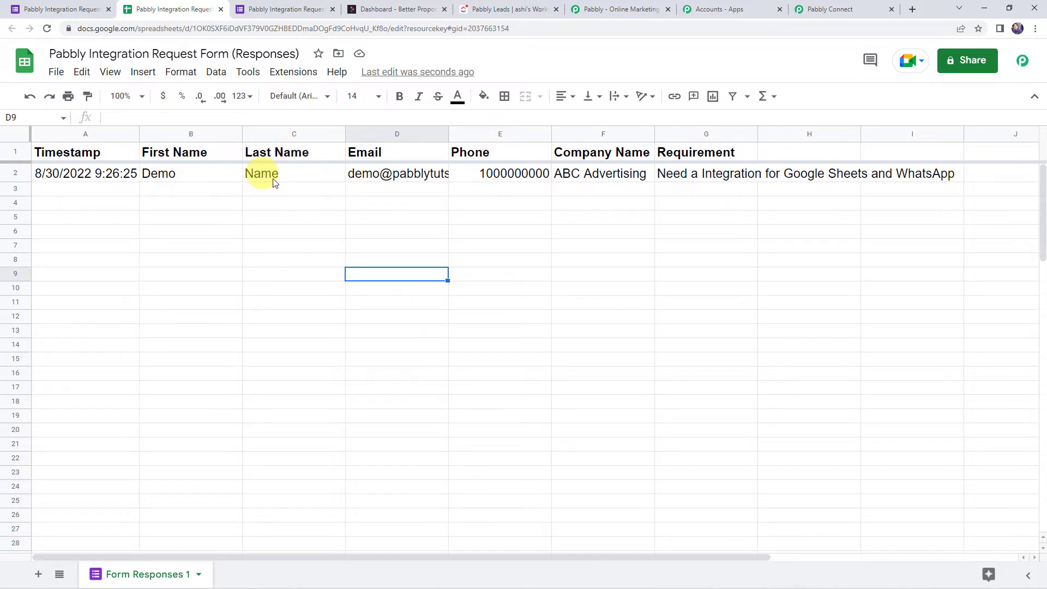
double_click(447, 133)
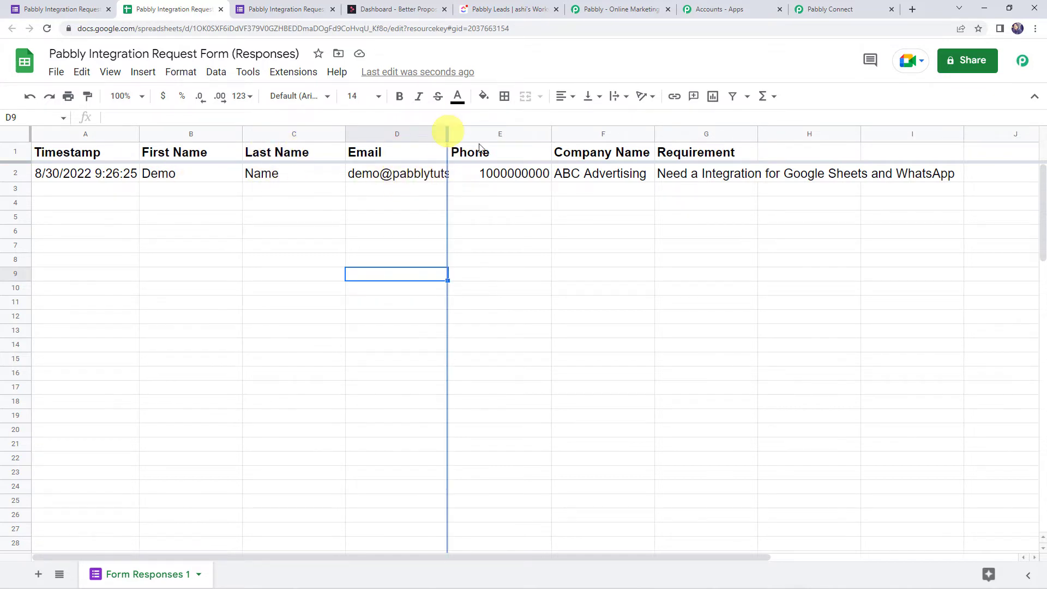
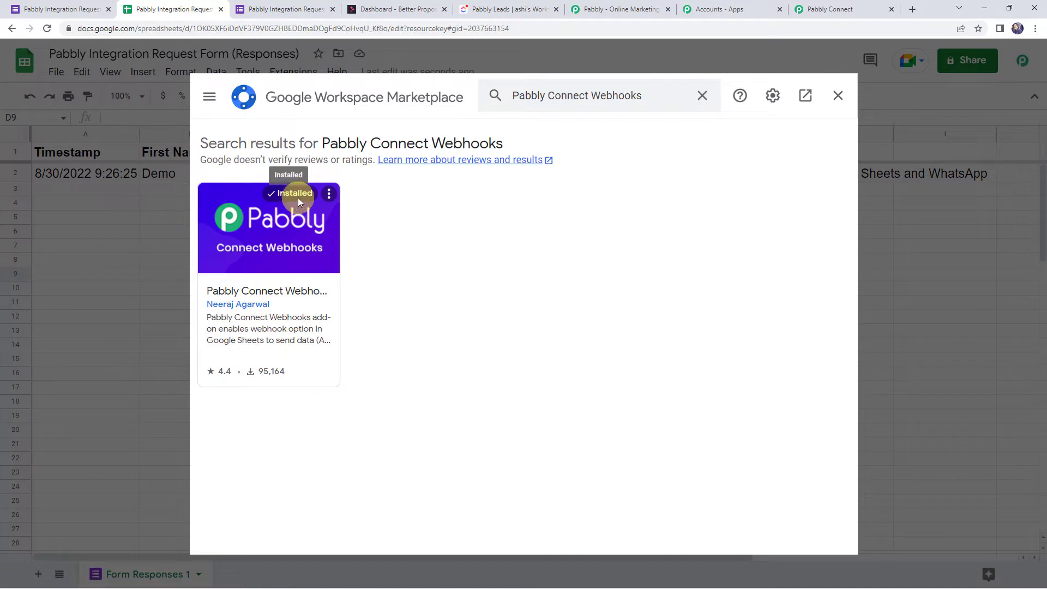
Close the Marketplace, reload the sheet, and launch Pabbly Connect Webhooks Initial Setup.
click(839, 97)
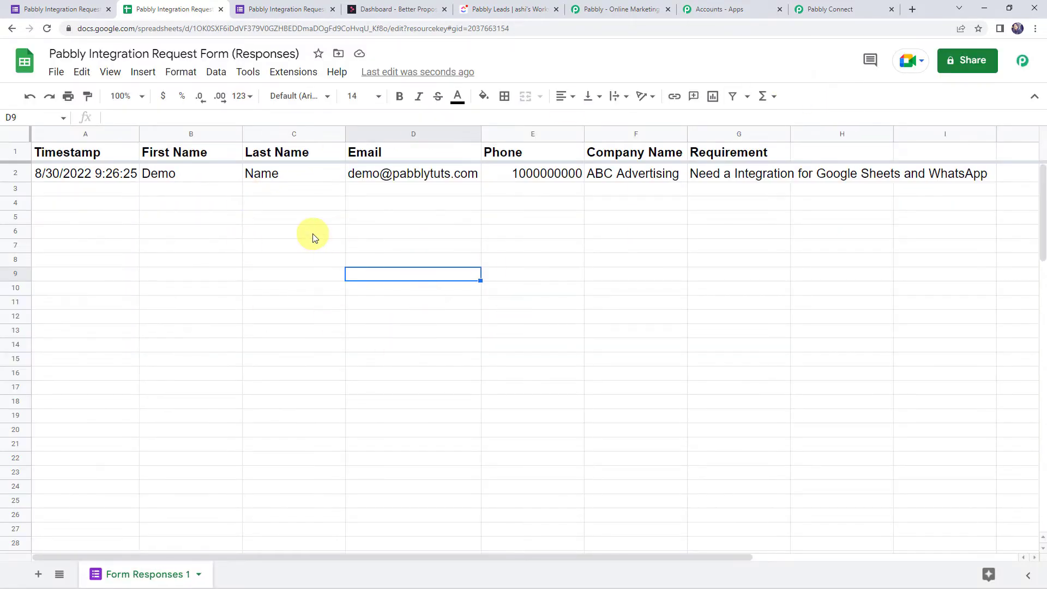
click(47, 29)
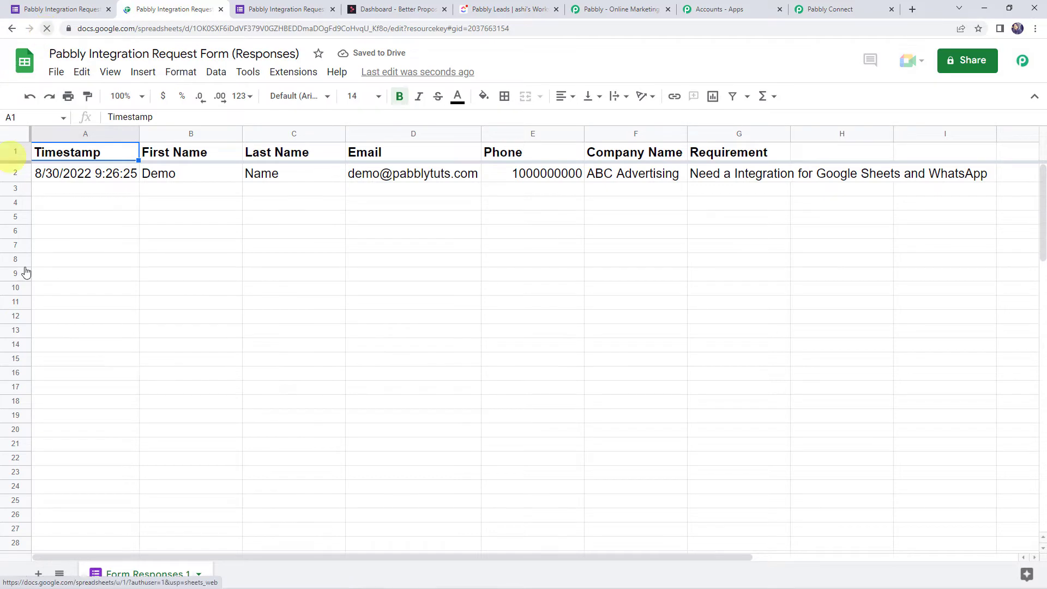
click(295, 73)
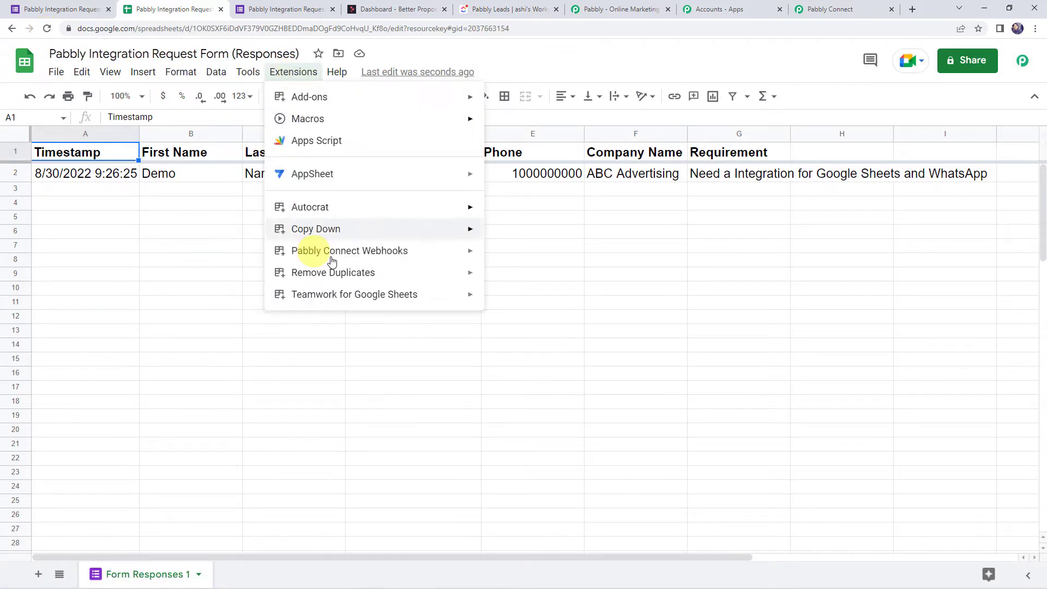
mouse_move(333, 257)
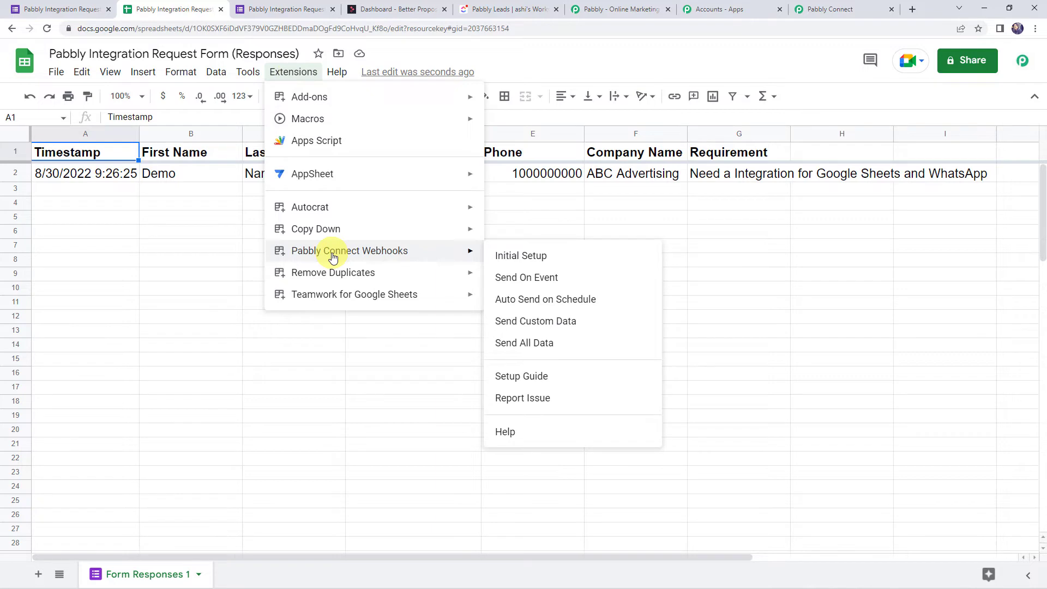
click(541, 257)
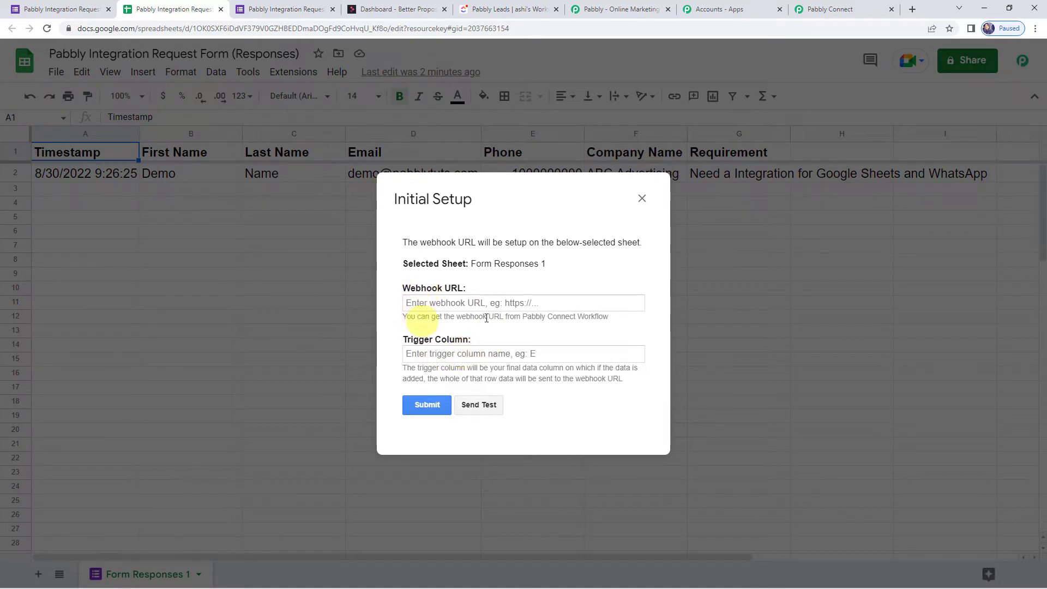
Copy the workflow's webhook URL from Pabbly Connect for the setup dialog.
click(441, 304)
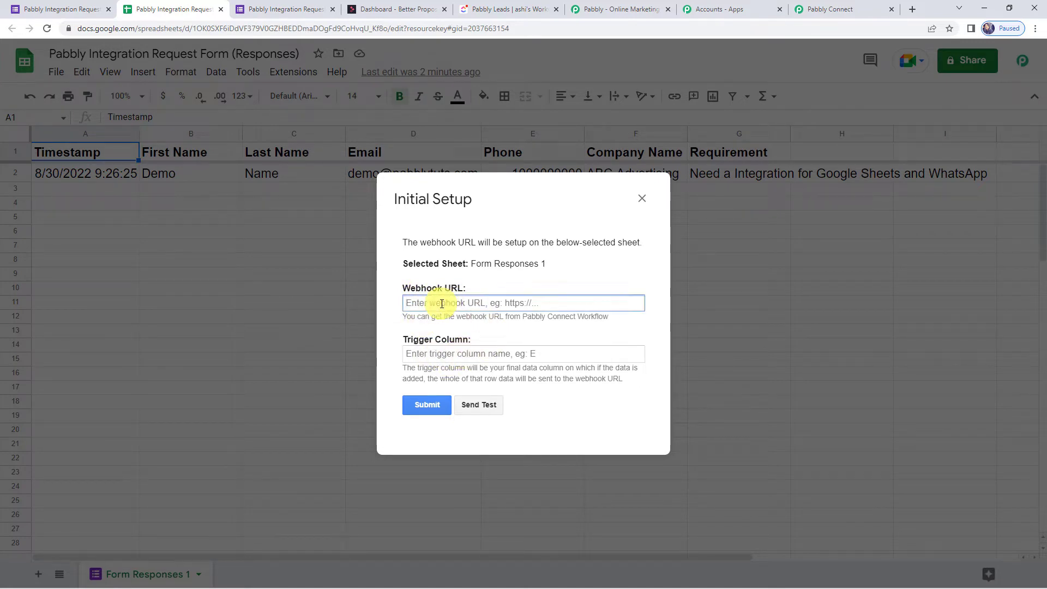
click(829, 8)
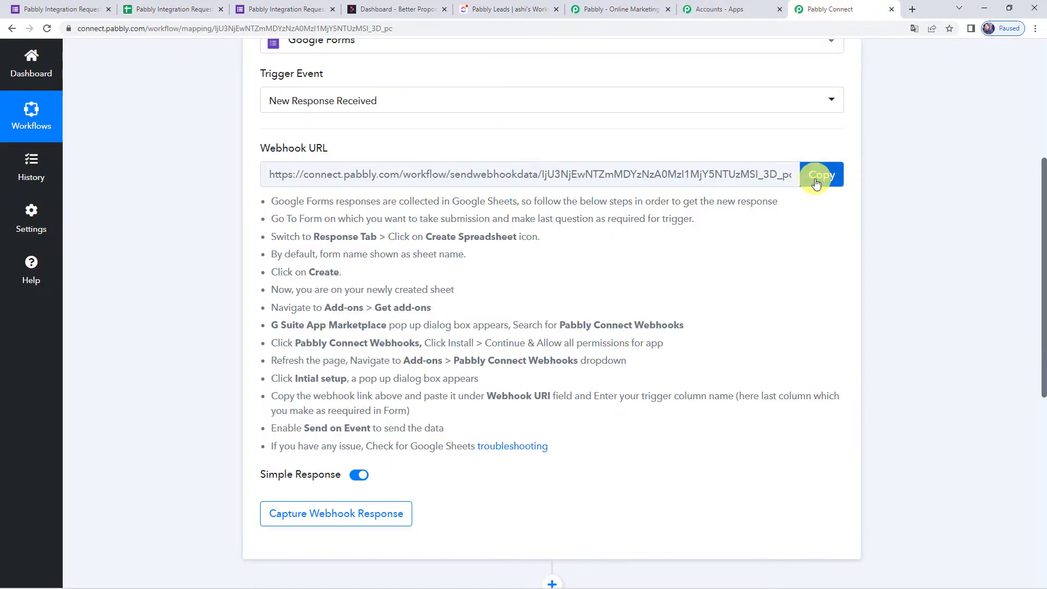
click(817, 177)
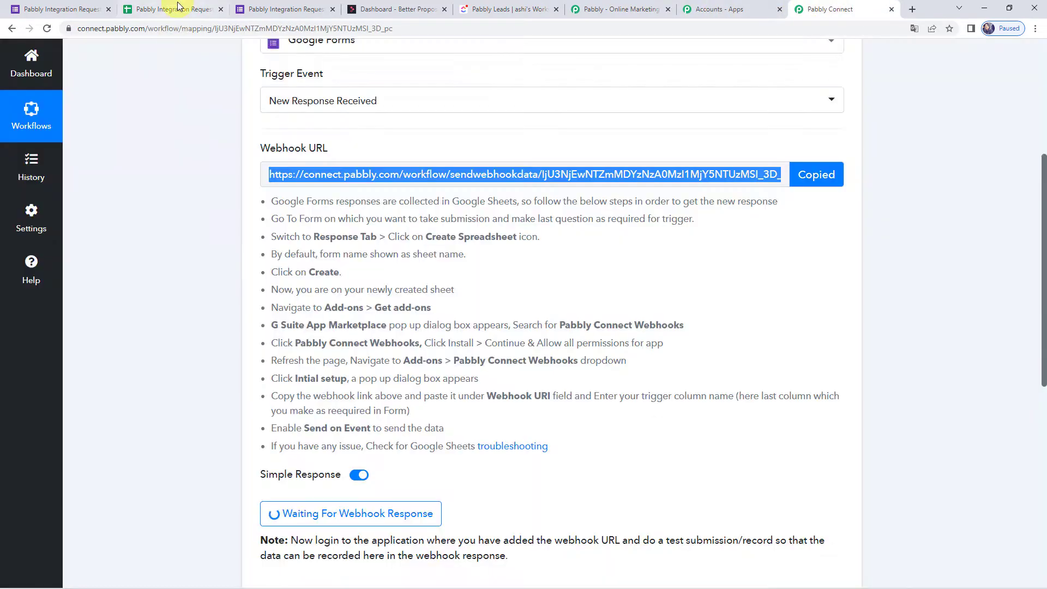
click(174, 9)
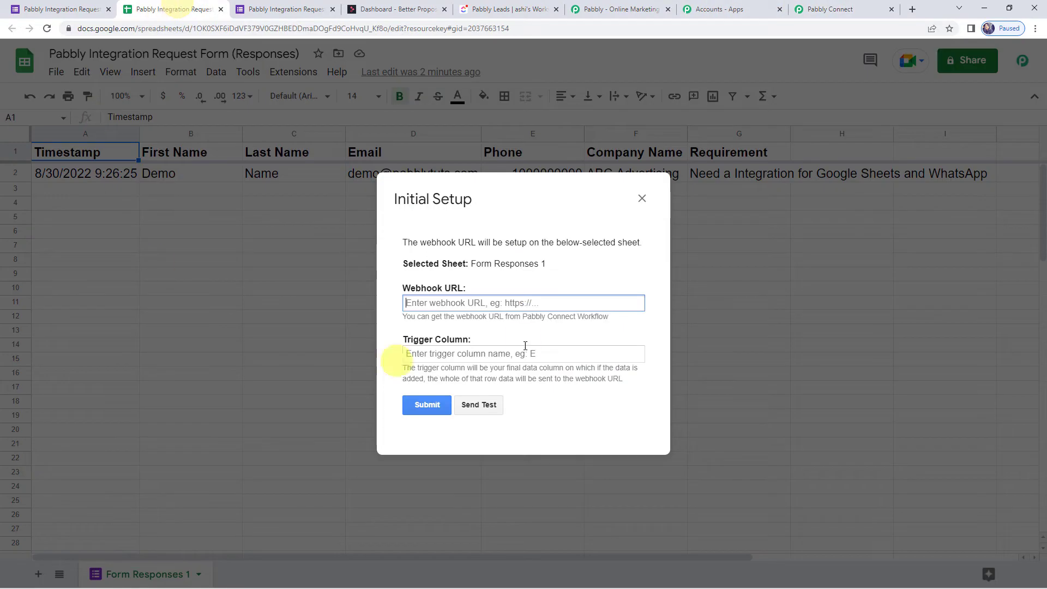
Paste the webhook URL, set trigger column G, send test data, and submit the setup.
click(474, 303)
key(ctrl+v)
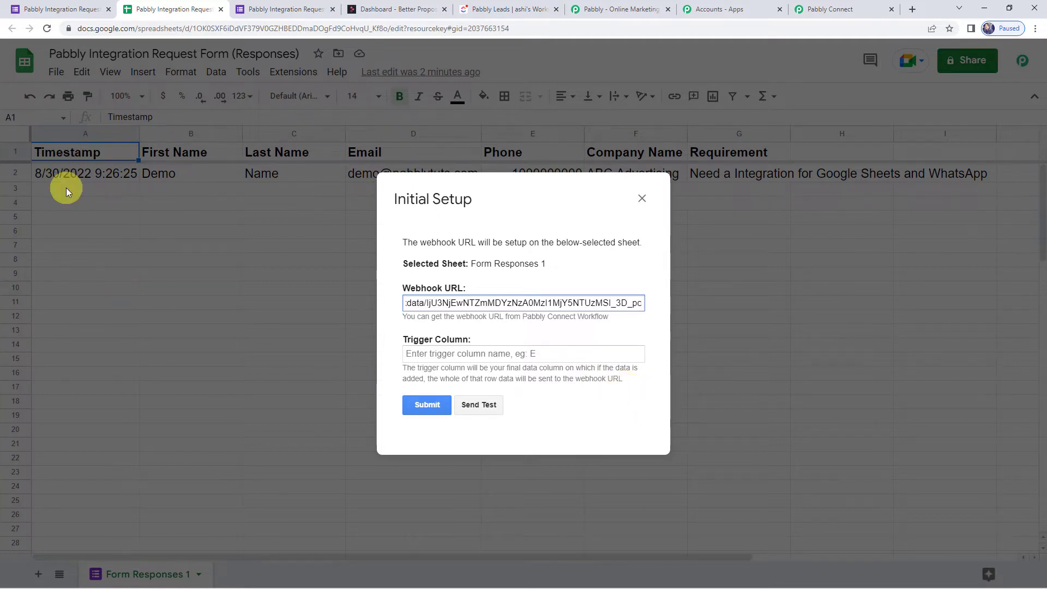
click(455, 352)
text(G)
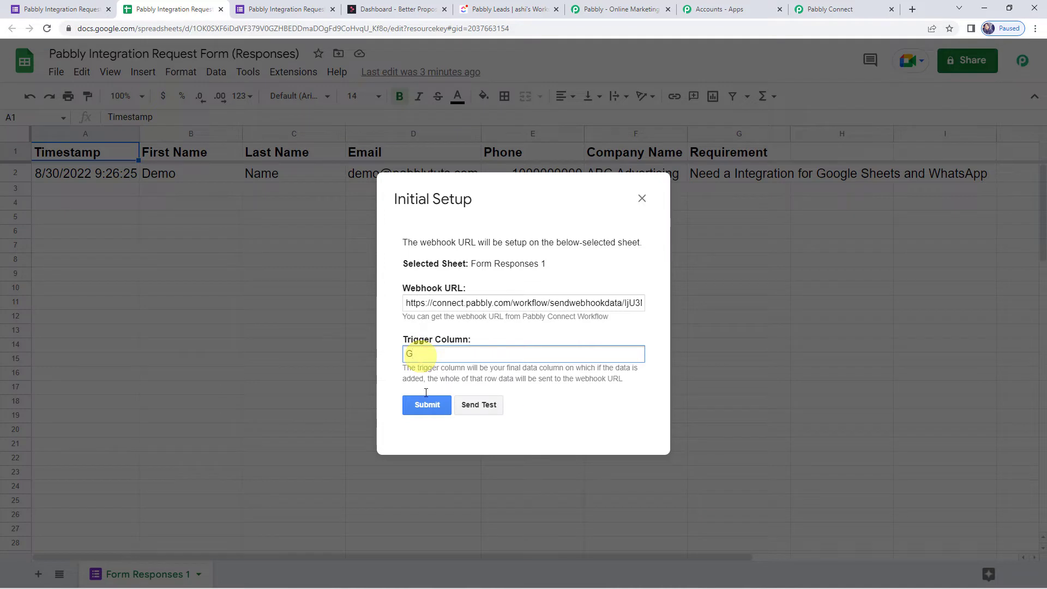
click(480, 407)
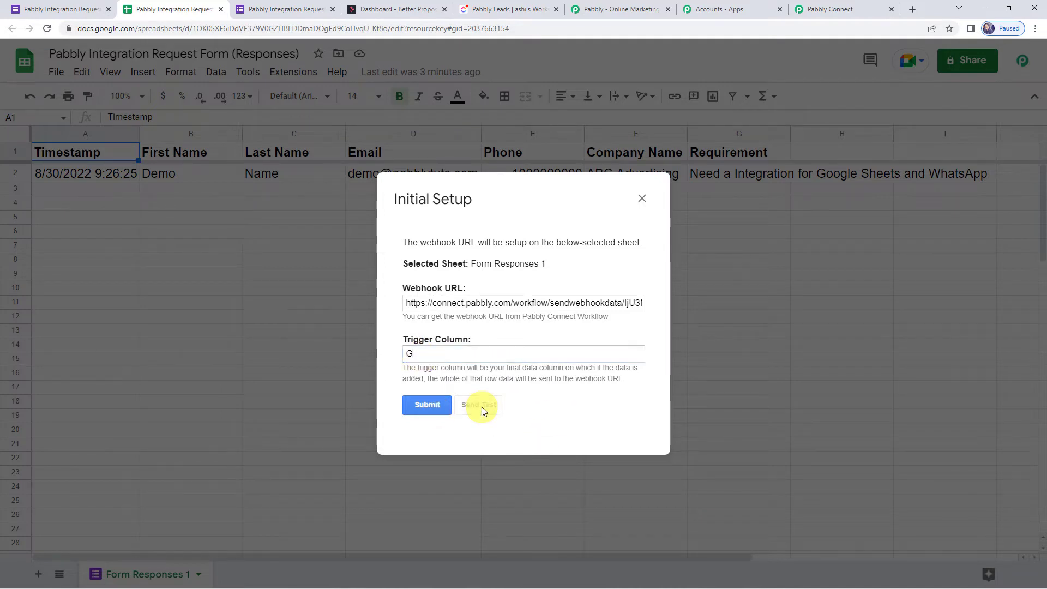
scroll(482, 410, down, 2)
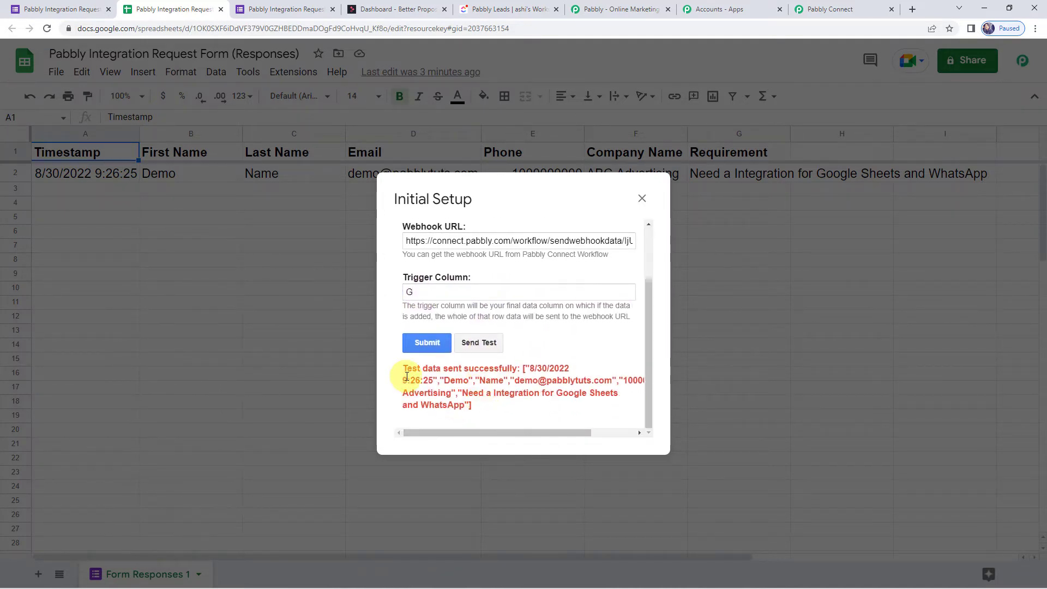
click(433, 343)
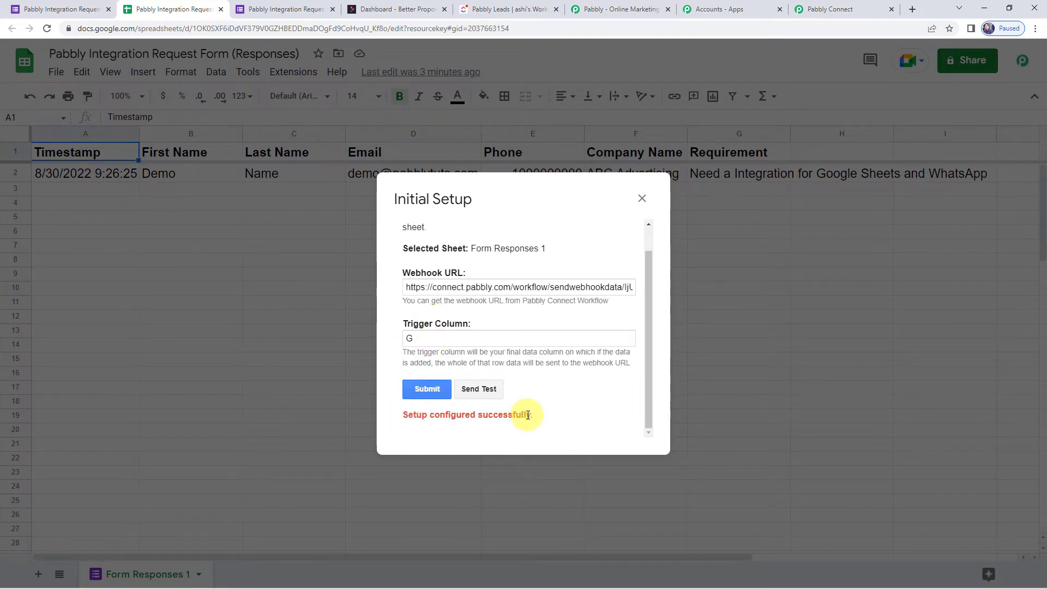
click(642, 199)
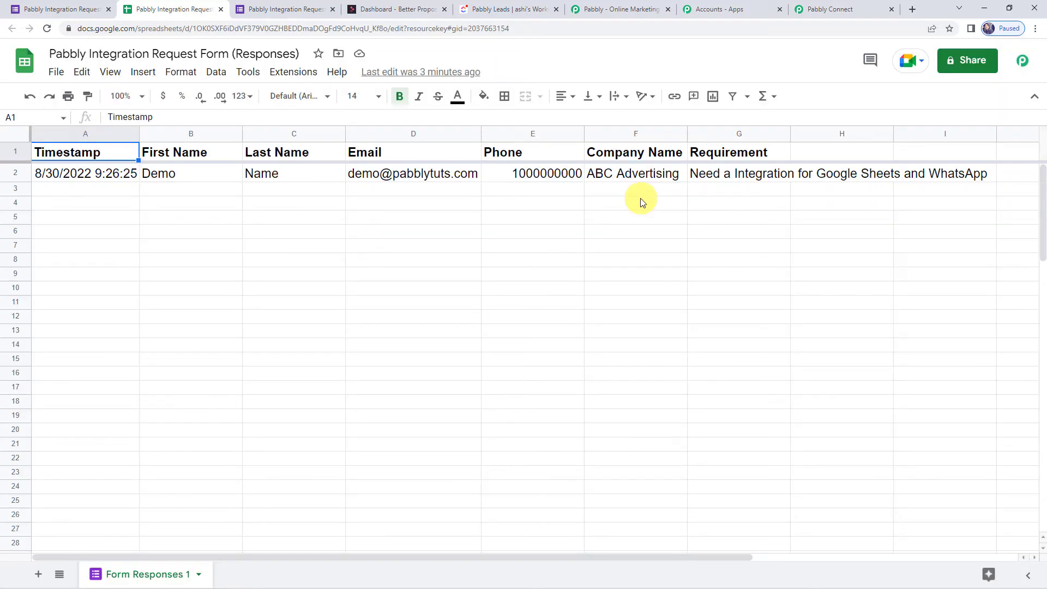
Enable Pabbly Connect Webhooks' Send On Event and confirm it is checked.
click(293, 72)
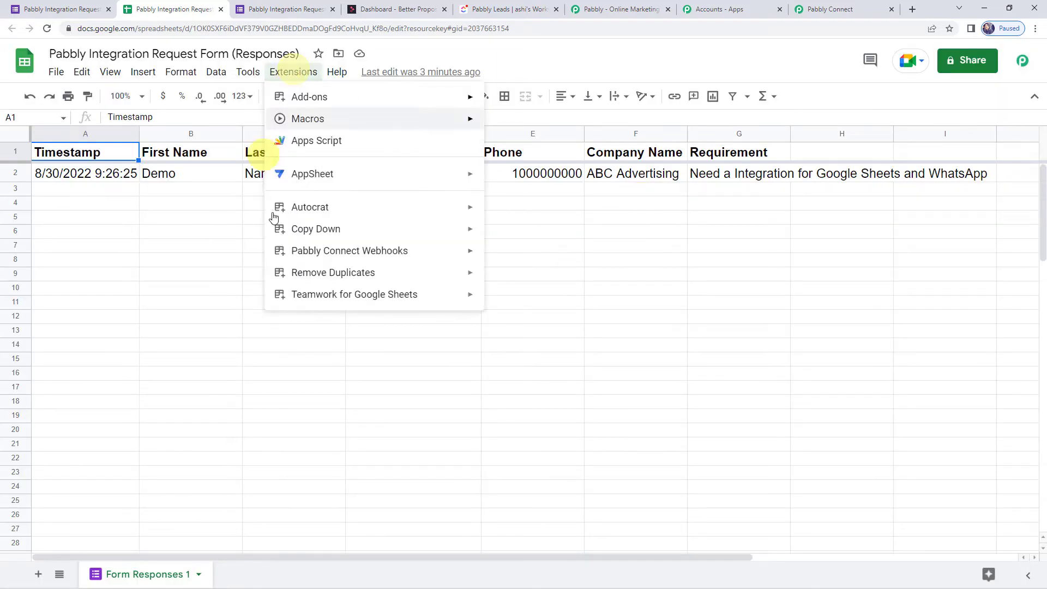
mouse_move(332, 256)
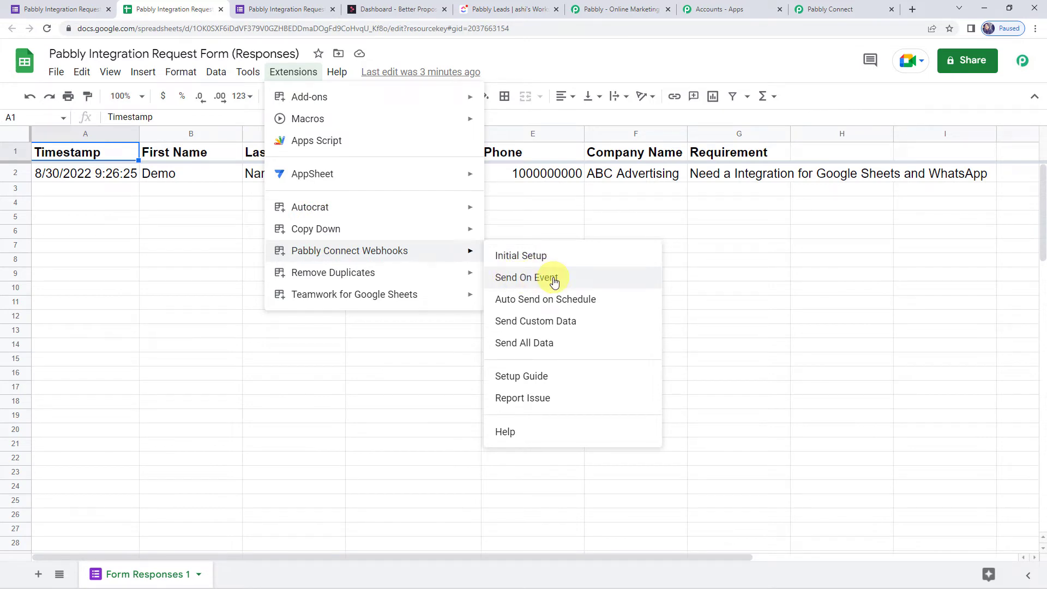
click(554, 281)
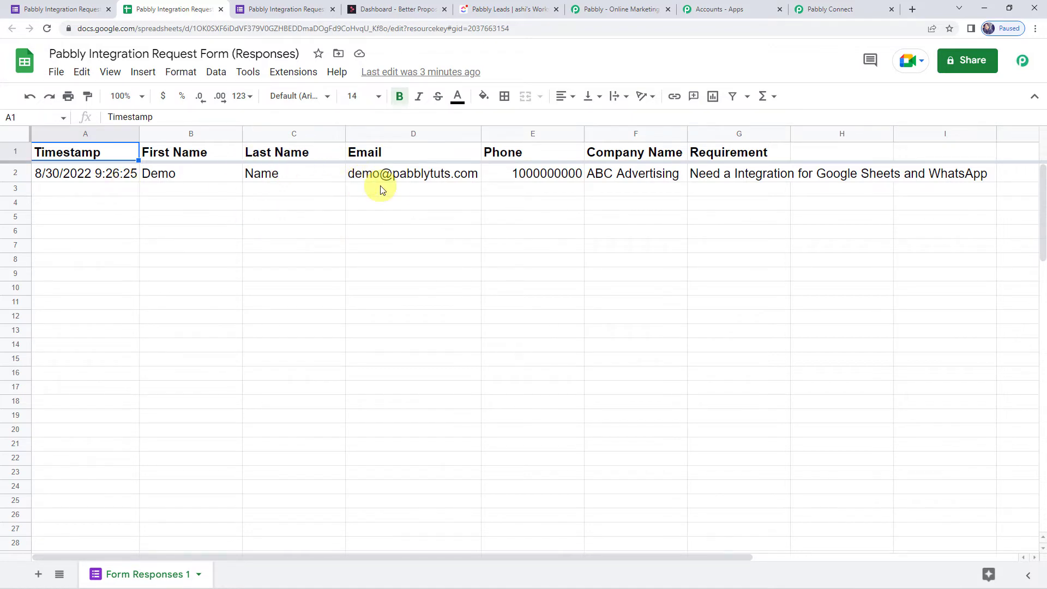
click(293, 71)
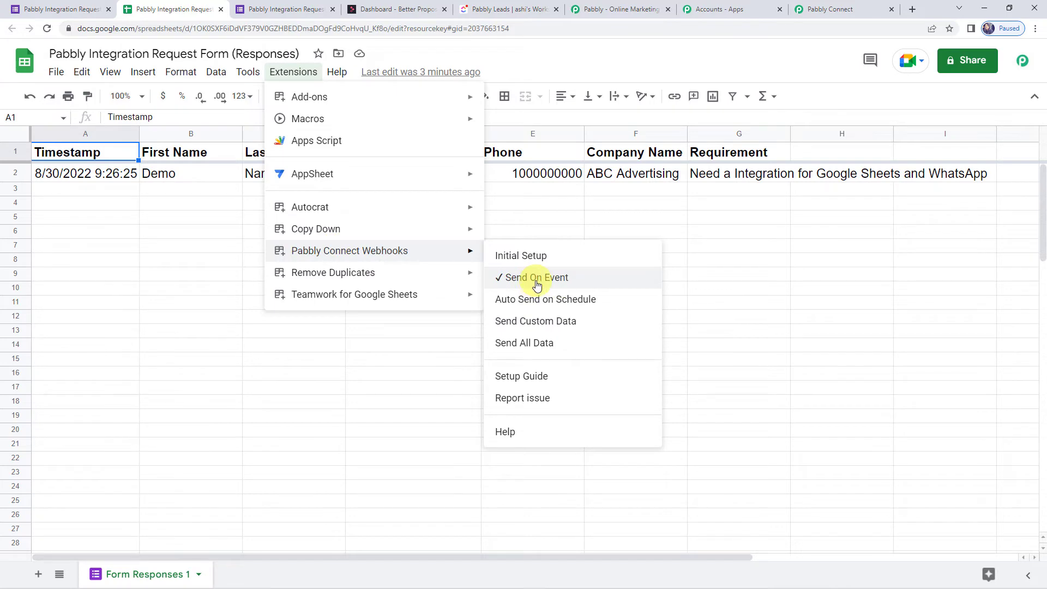
click(775, 274)
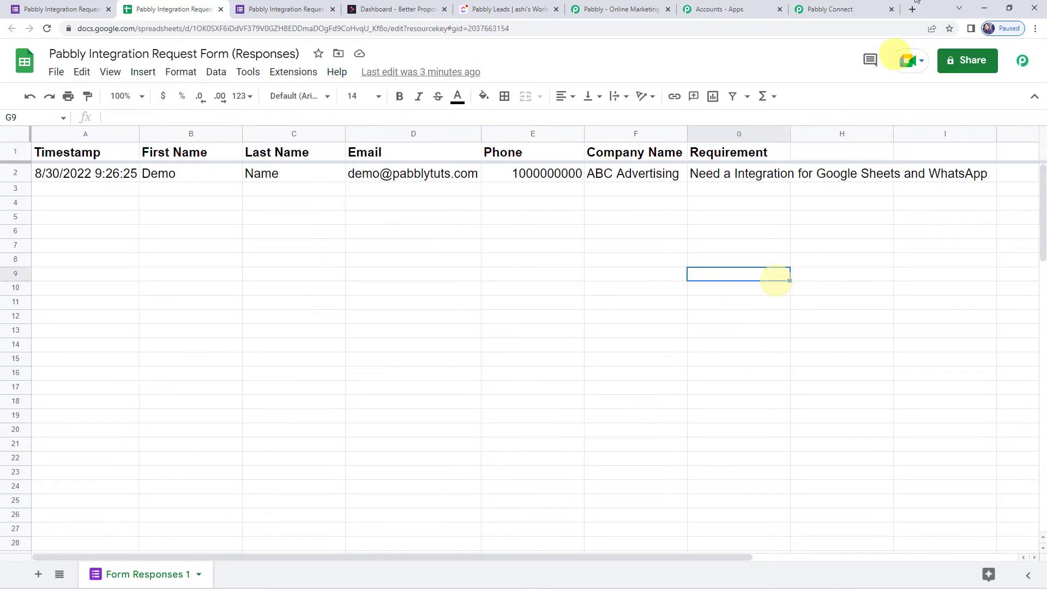
click(850, 10)
Review the captured timestamp, name, email, phone, company and requirement fields.
scroll(199, 371, down, 7)
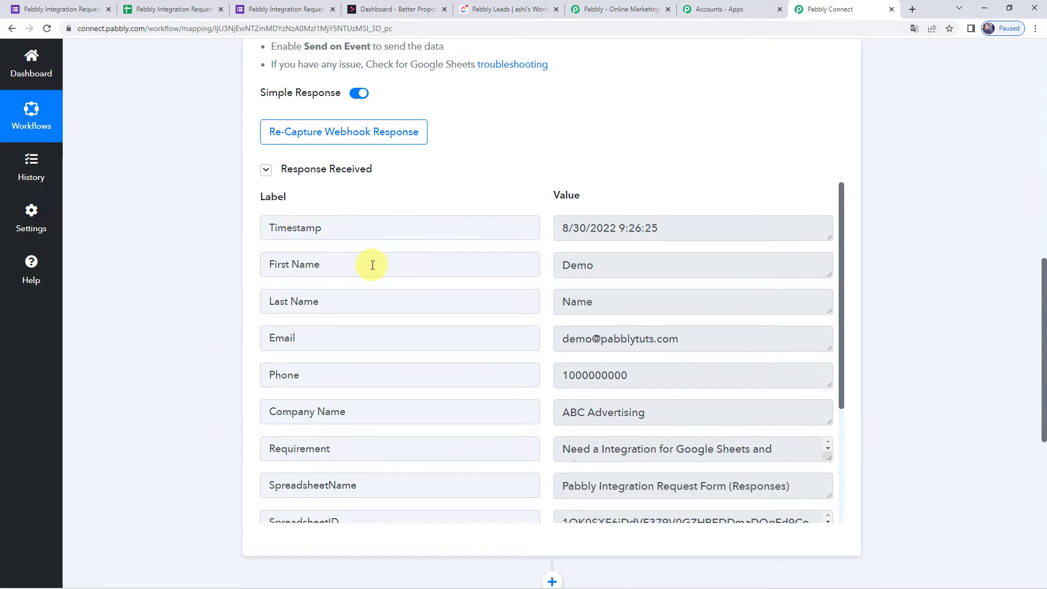
click(676, 224)
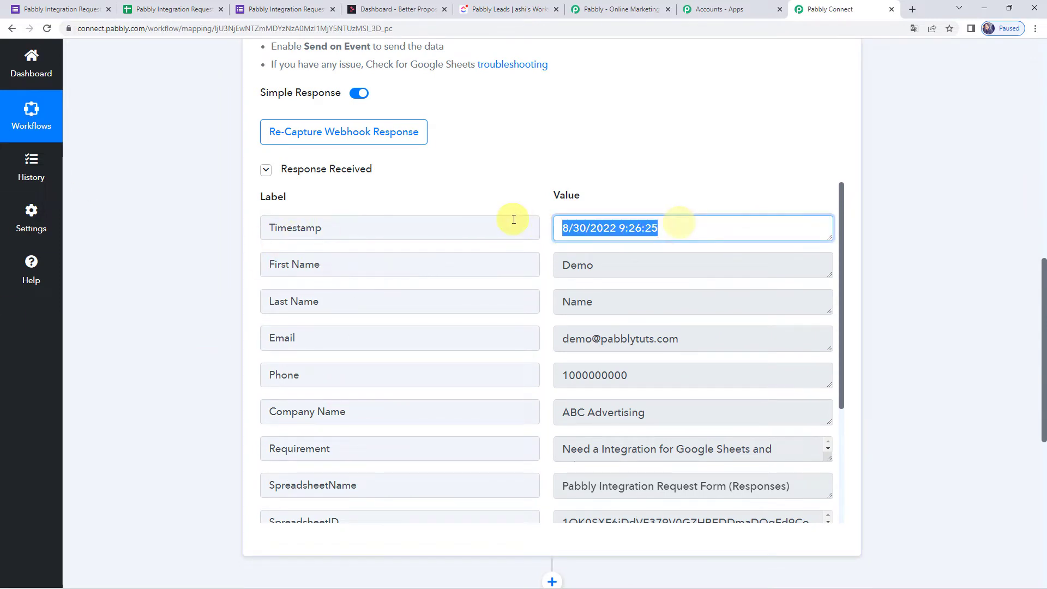
click(635, 266)
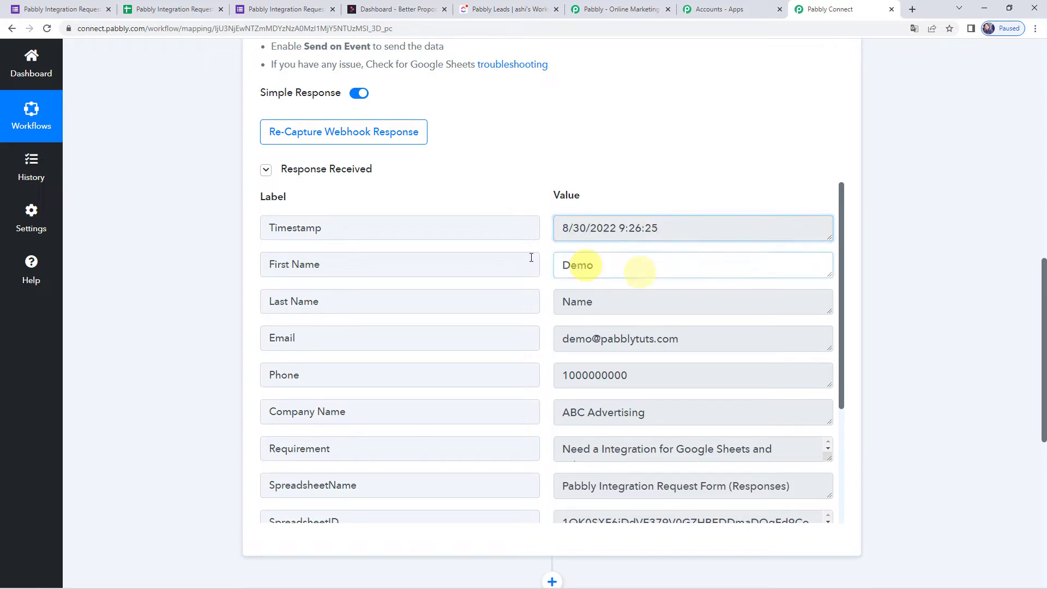
click(600, 302)
click(724, 339)
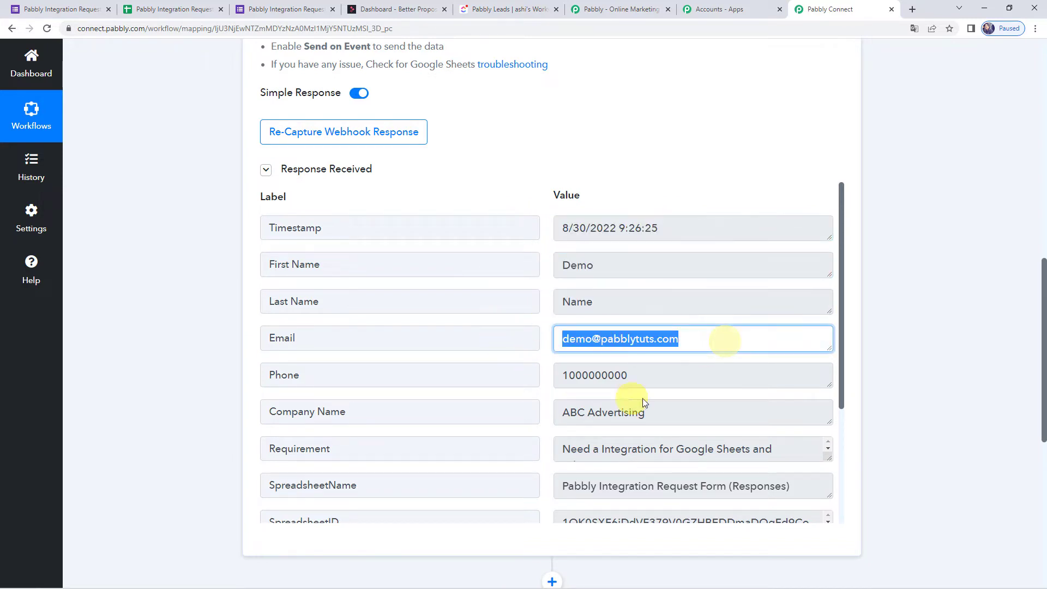
click(669, 378)
click(676, 411)
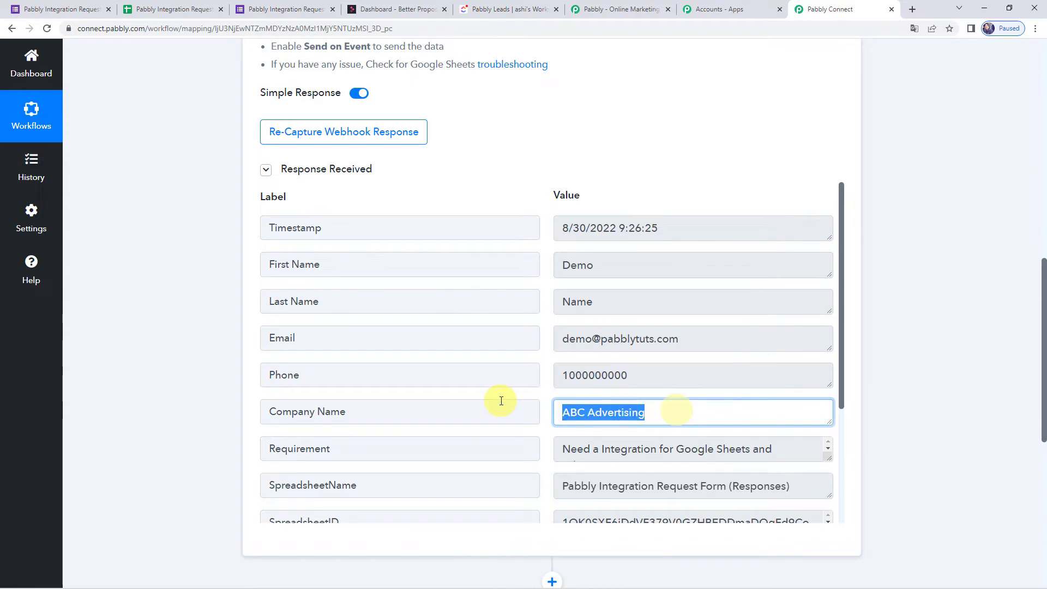
drag(830, 458, 790, 474)
Scroll down to the empty second action step and expand it.
scroll(529, 332, down, 4)
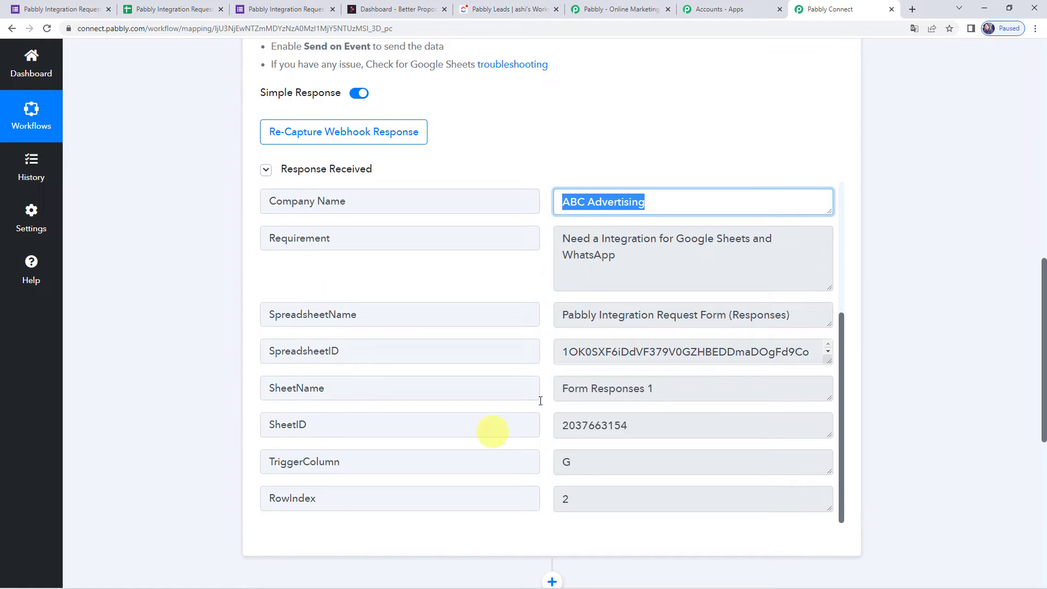
scroll(187, 327, down, 5)
scroll(185, 326, down, 2)
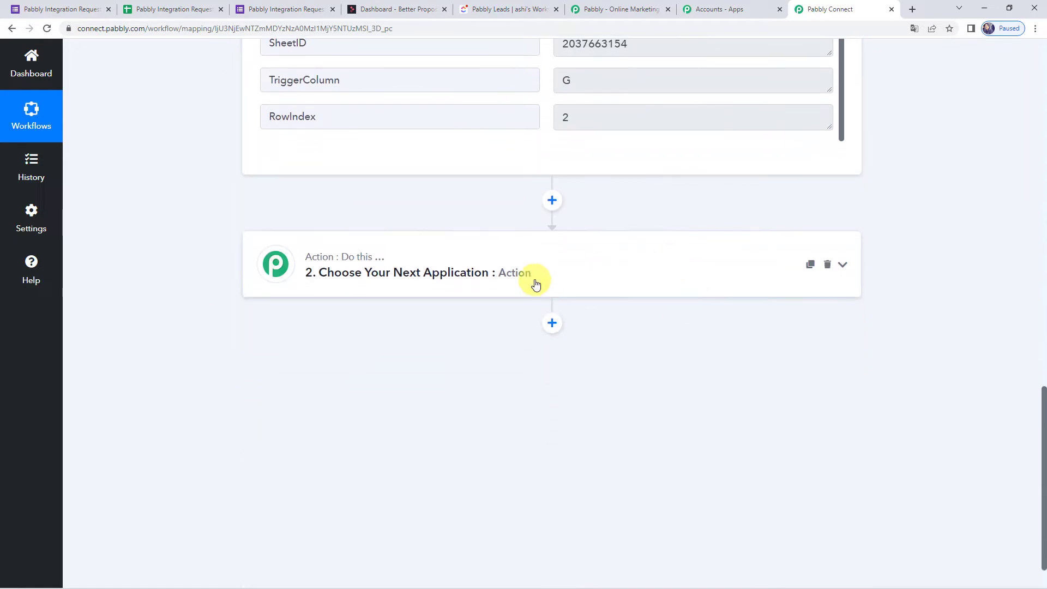
click(532, 277)
Set step 2 to Better Proposals' Create Proposal with a New Contact and add a new connection.
click(404, 340)
text(Bet)
click(306, 406)
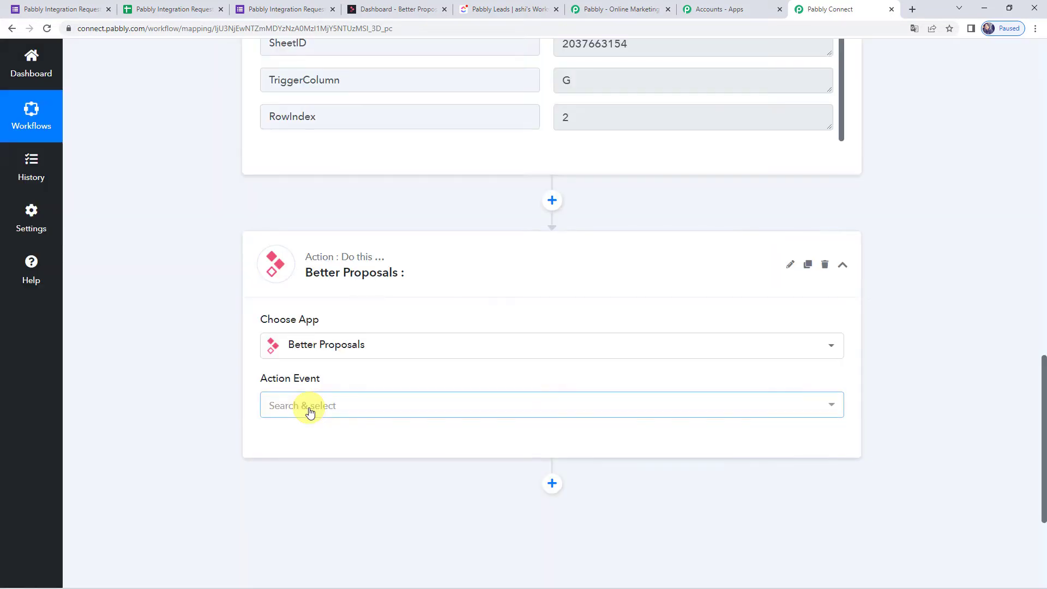
click(304, 408)
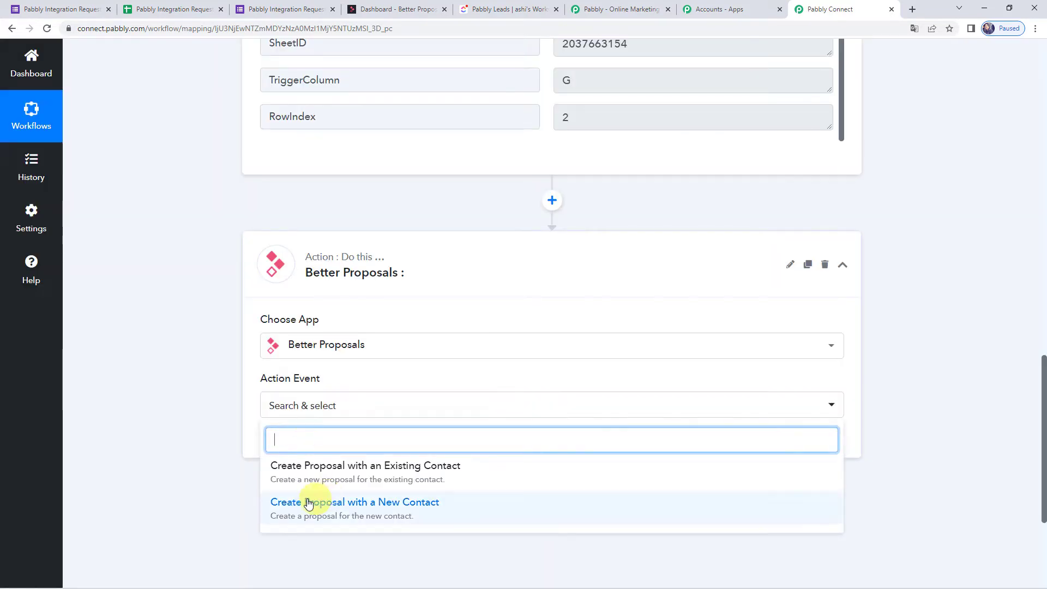
click(414, 509)
click(315, 443)
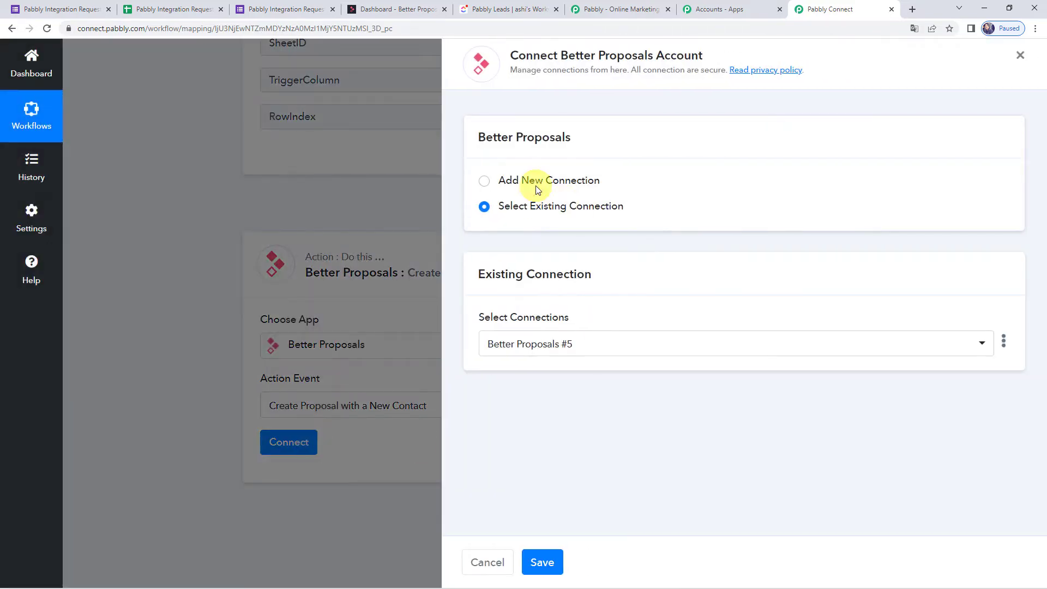
click(536, 186)
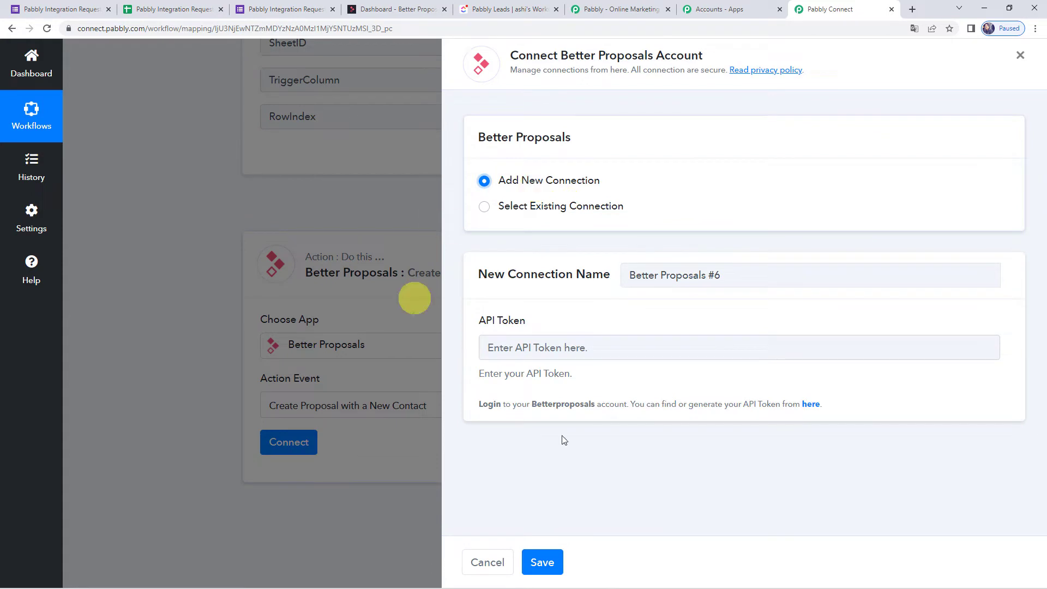
Copy the API key from the Better Proposals API page into API Token and save.
click(523, 351)
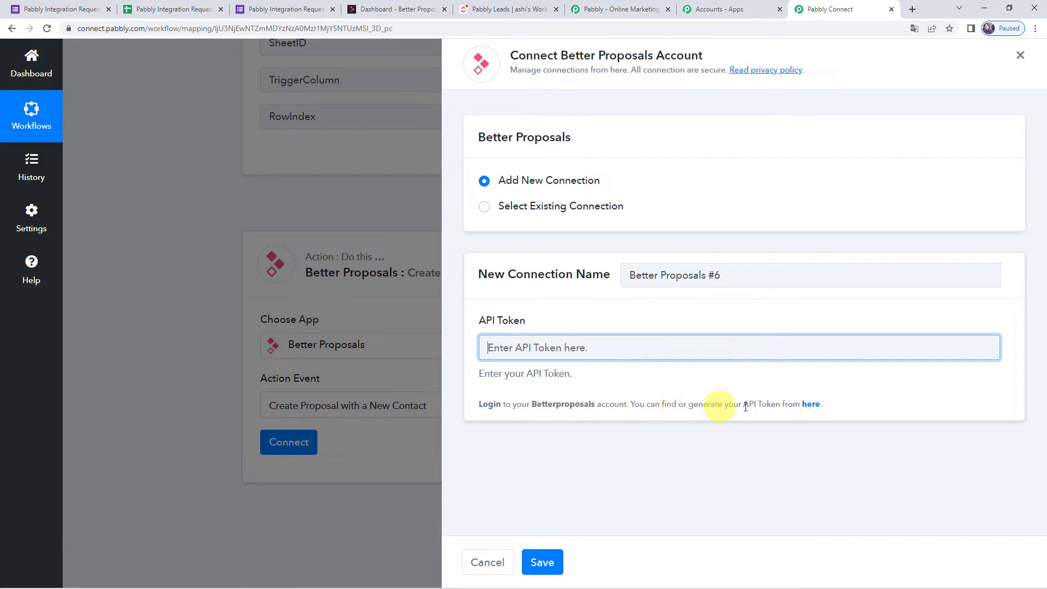
right_click(810, 406)
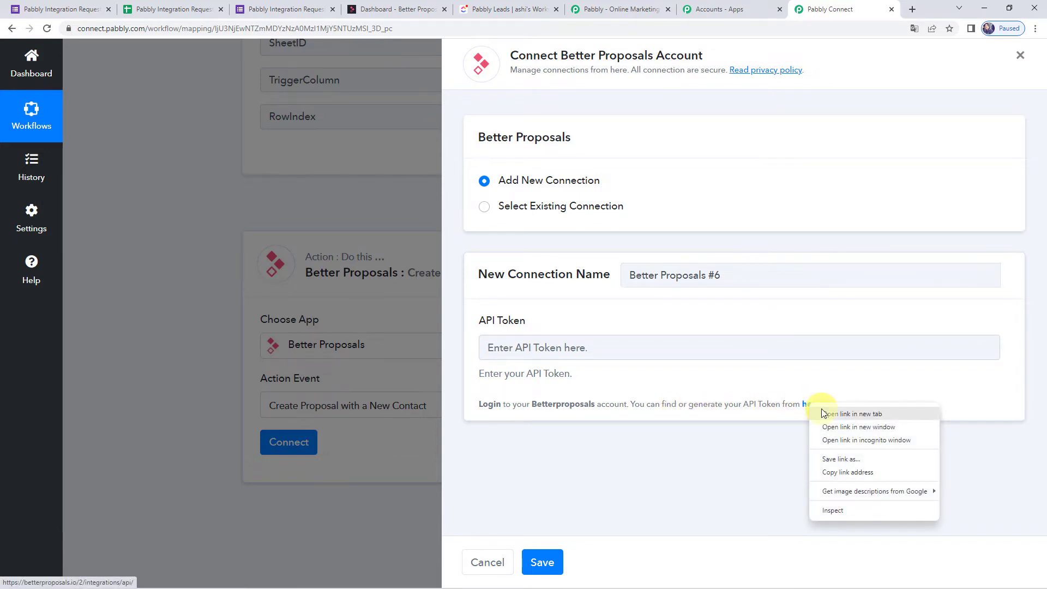
click(822, 413)
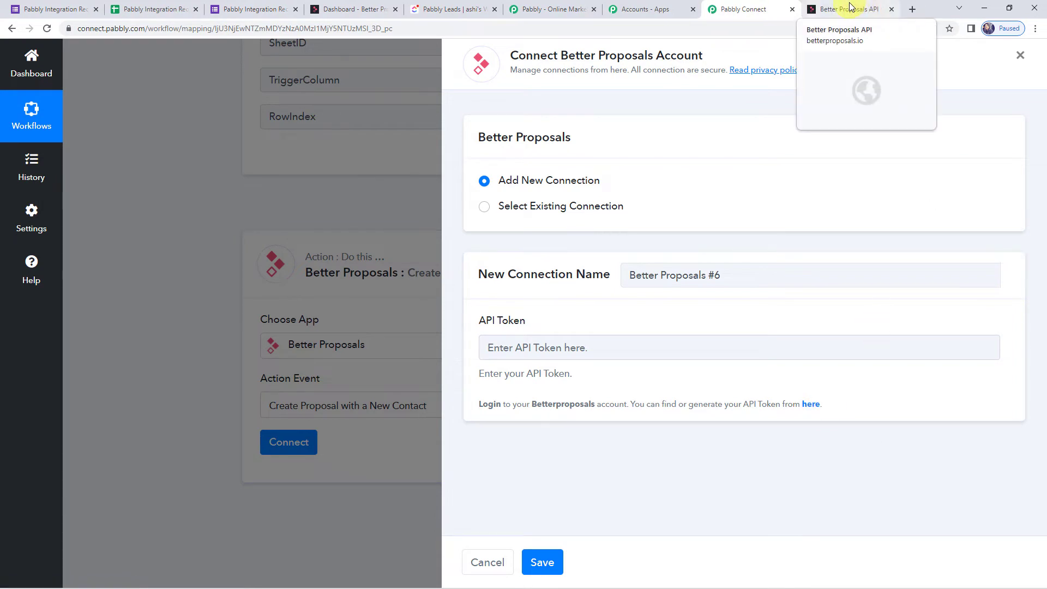
click(850, 7)
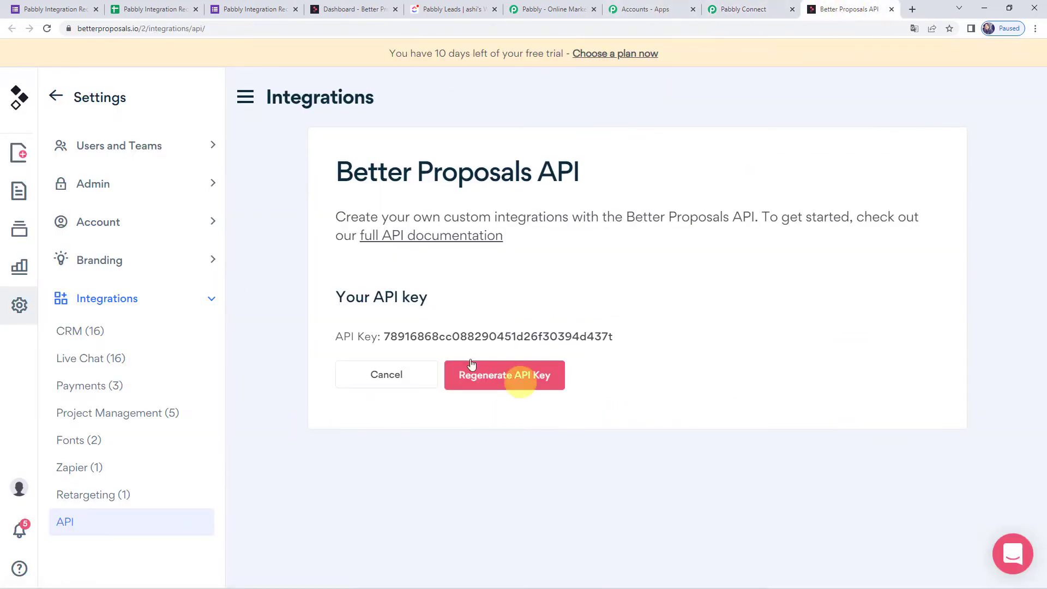
drag(385, 337, 658, 343)
key(ctrl+c)
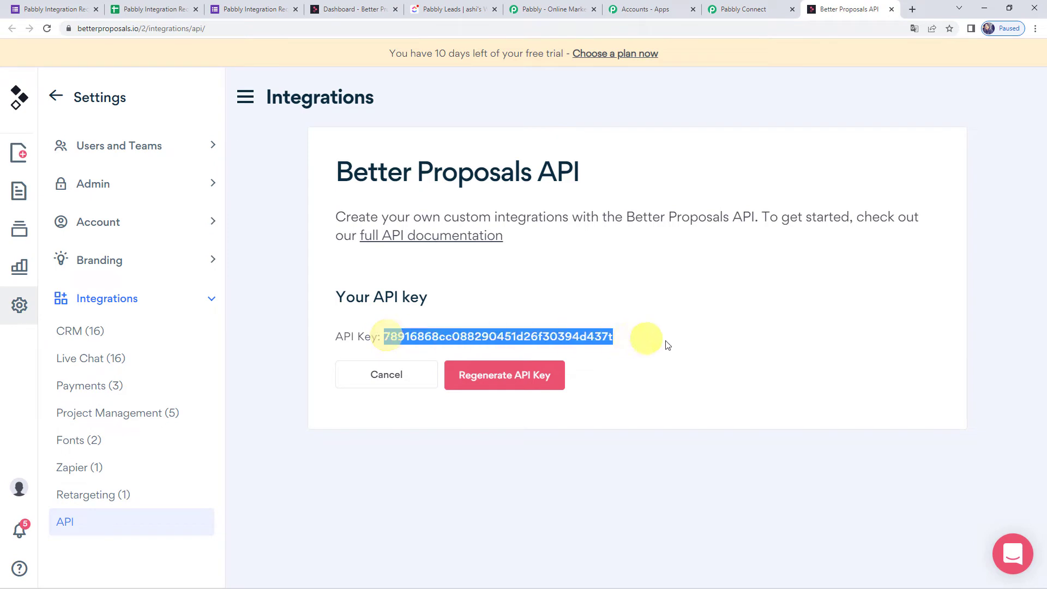
click(722, 8)
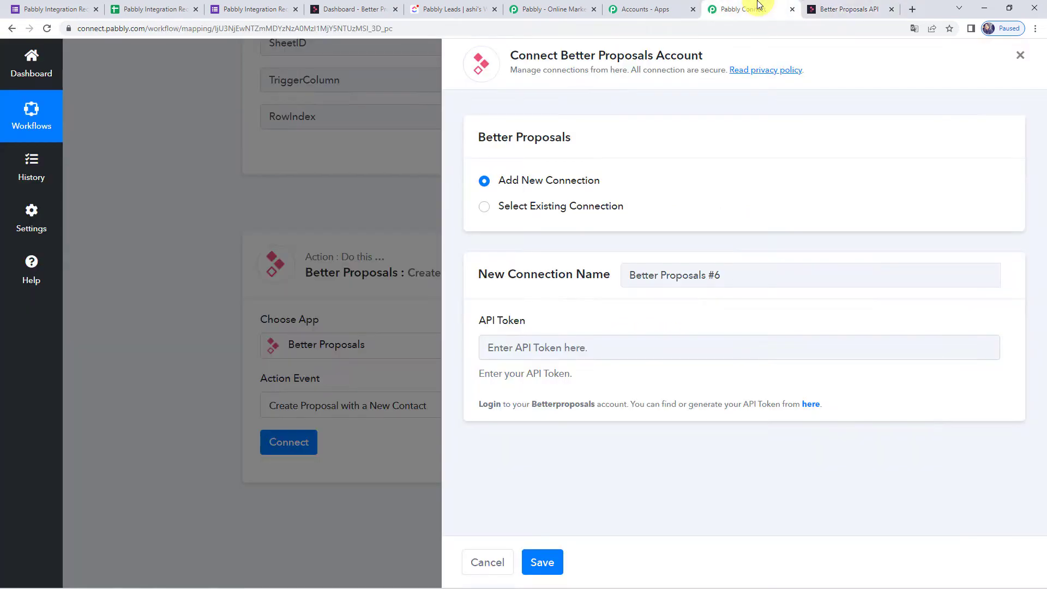
click(545, 349)
key(ctrl+v)
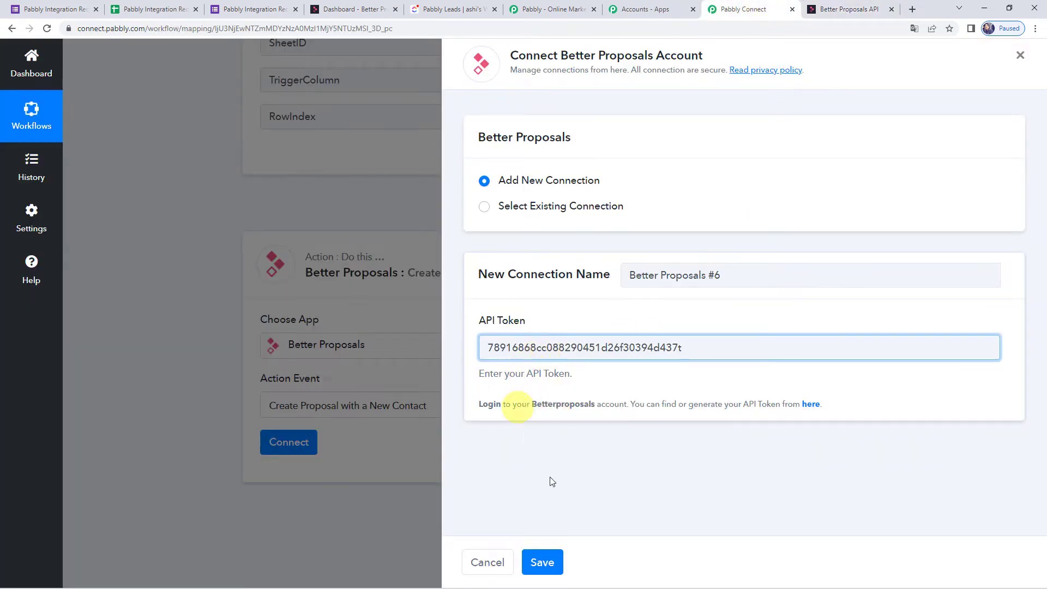
click(547, 562)
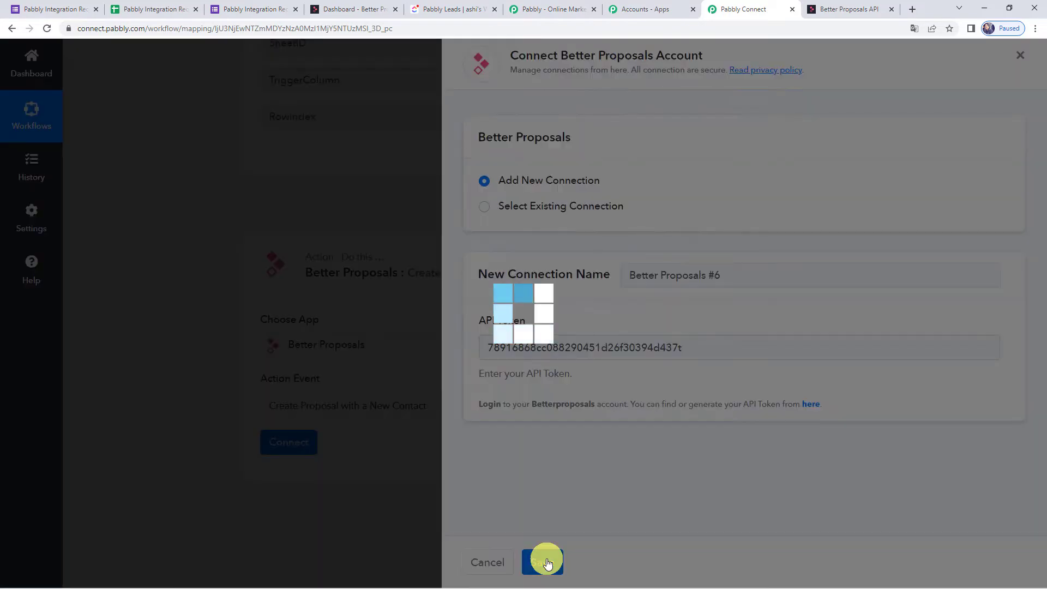
Map the form's Company Name into the Better Proposals Company field.
scroll(317, 256, down, 2)
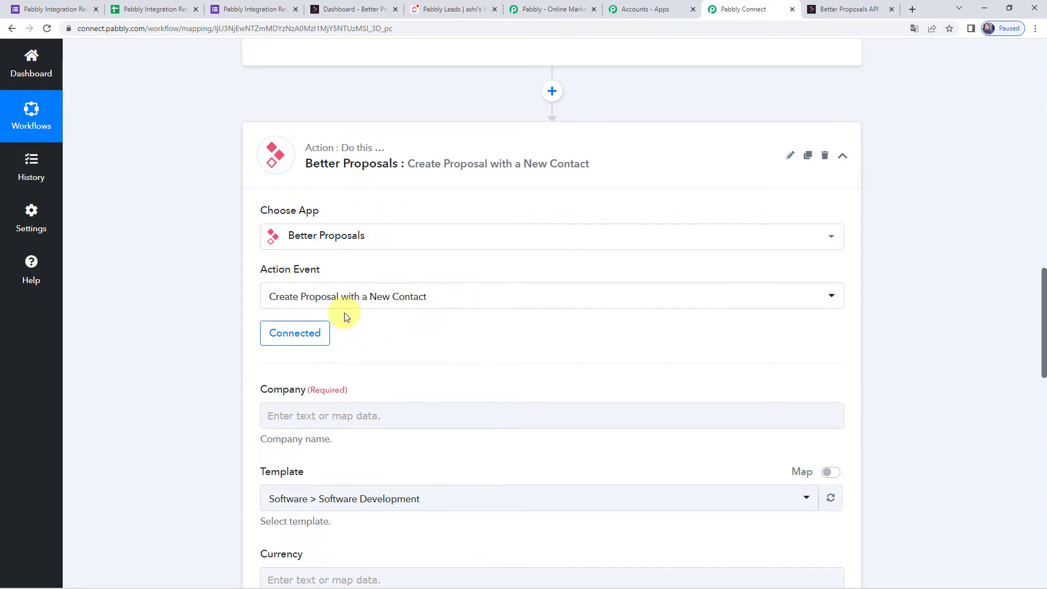
scroll(344, 318, down, 2)
click(286, 307)
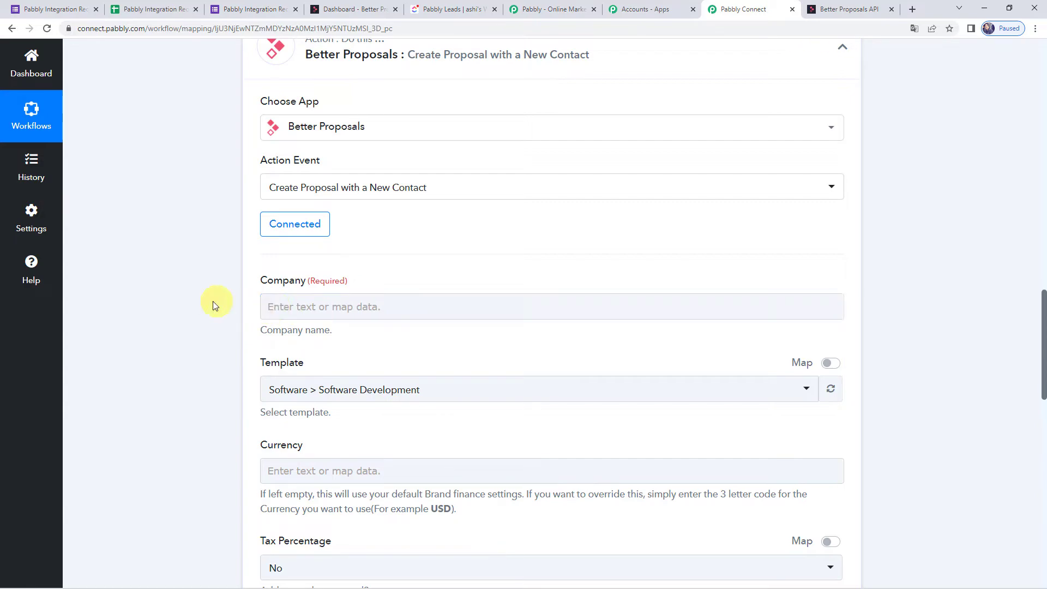
scroll(196, 307, up, 9)
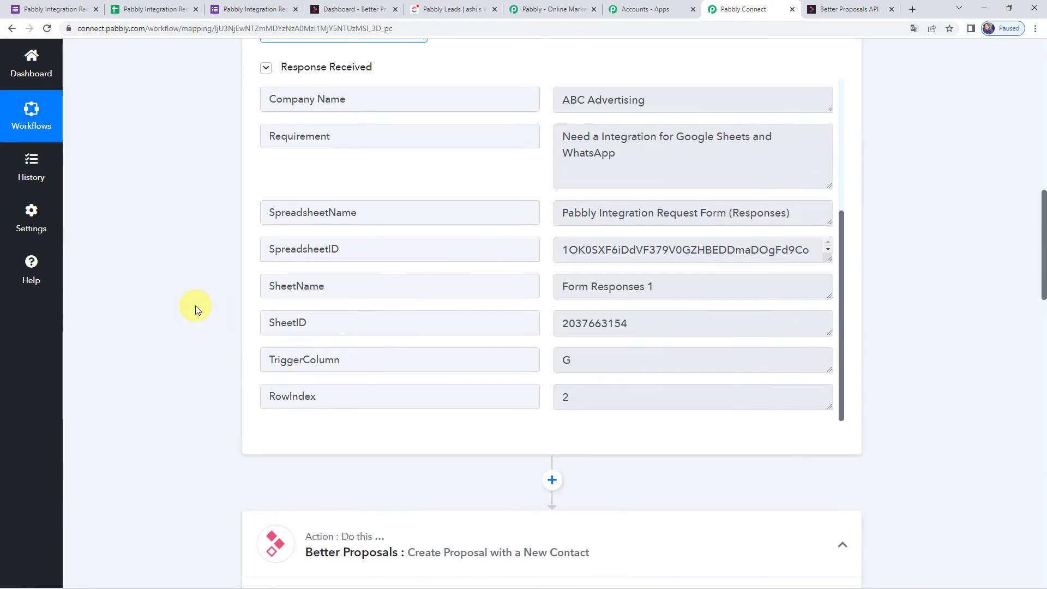
scroll(195, 305, up, 2)
drag(666, 200, 508, 198)
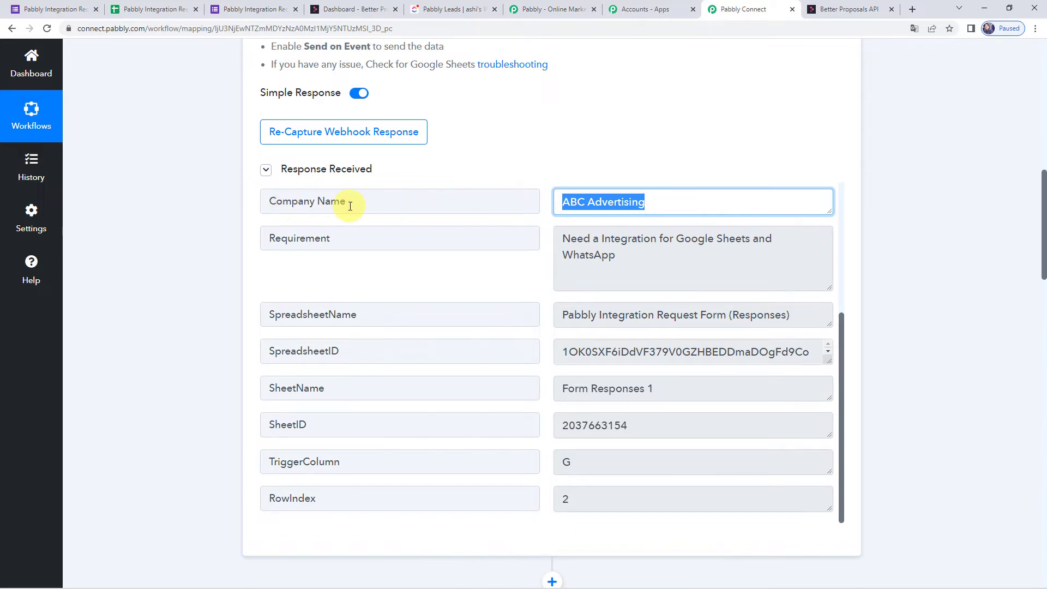
scroll(139, 368, down, 14)
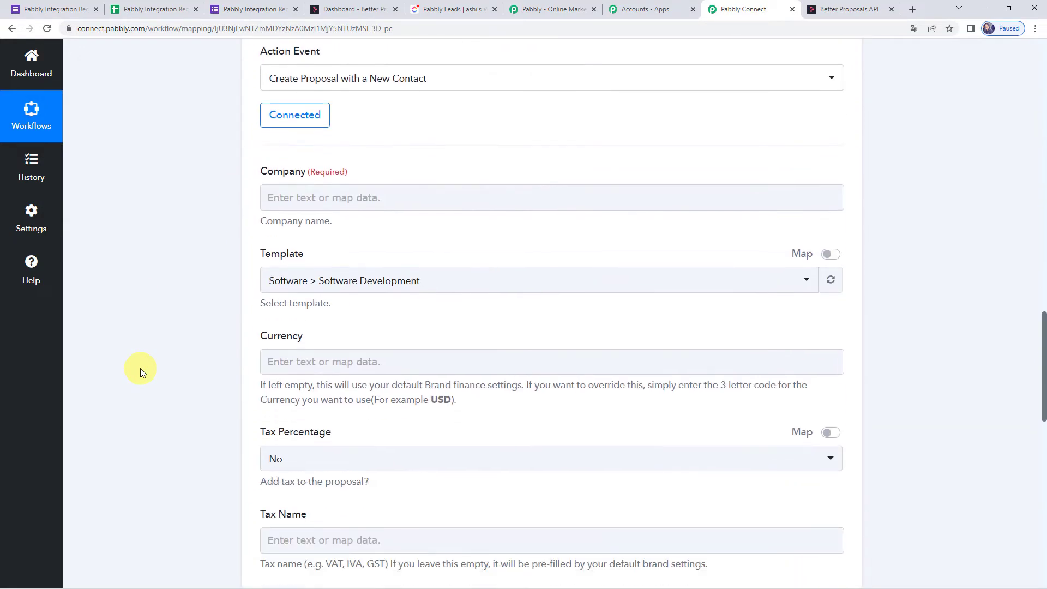
click(280, 207)
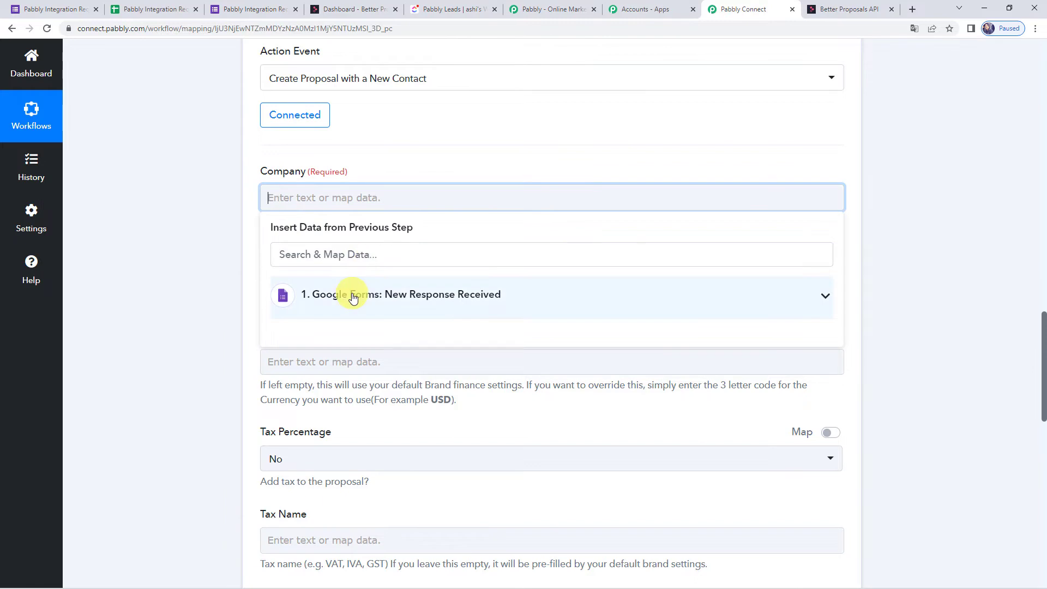
click(352, 295)
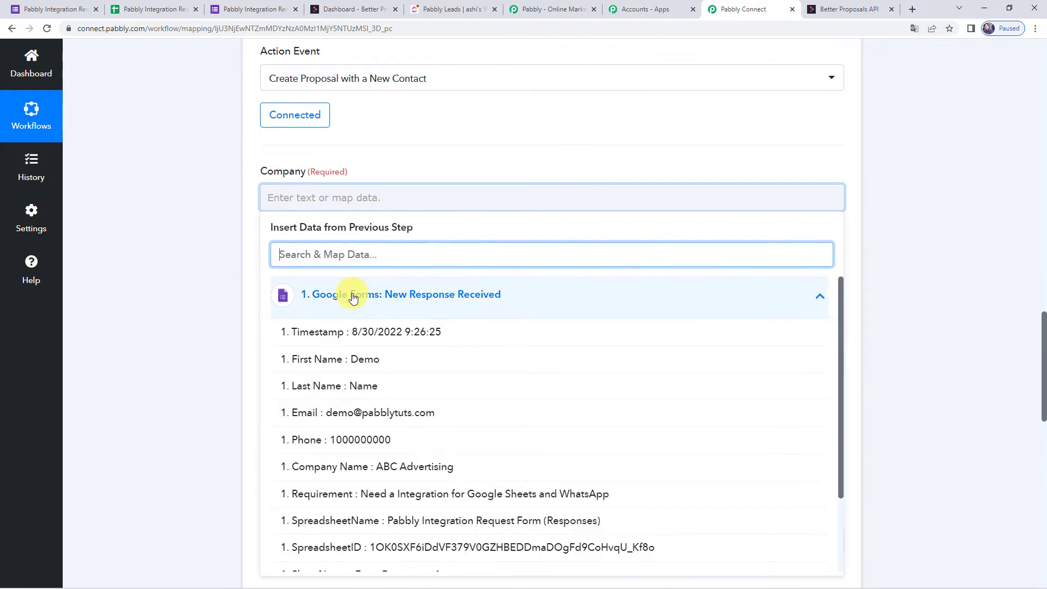
click(410, 469)
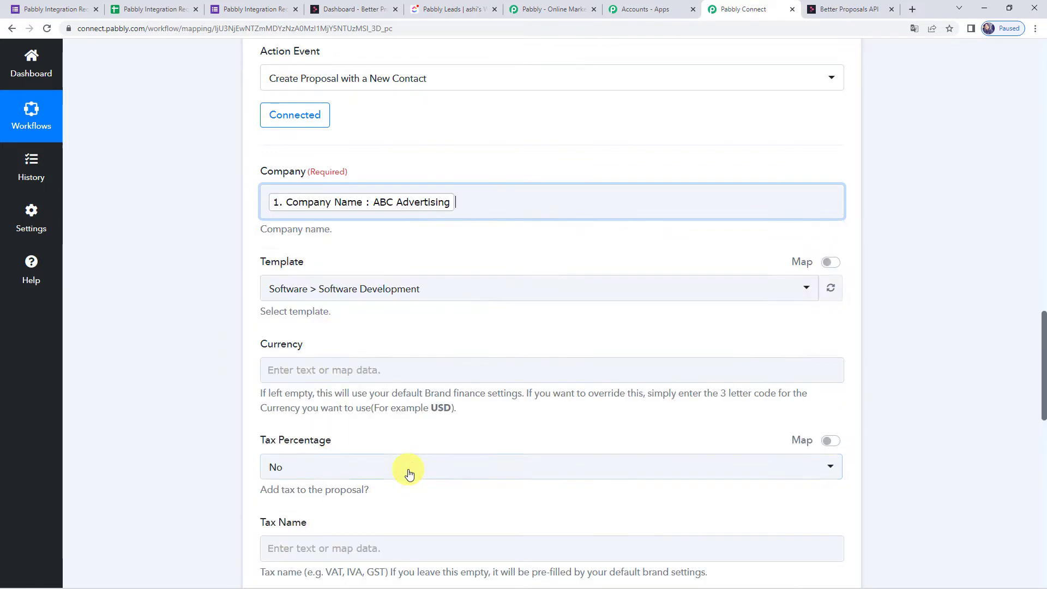
click(178, 321)
scroll(178, 321, down, 1)
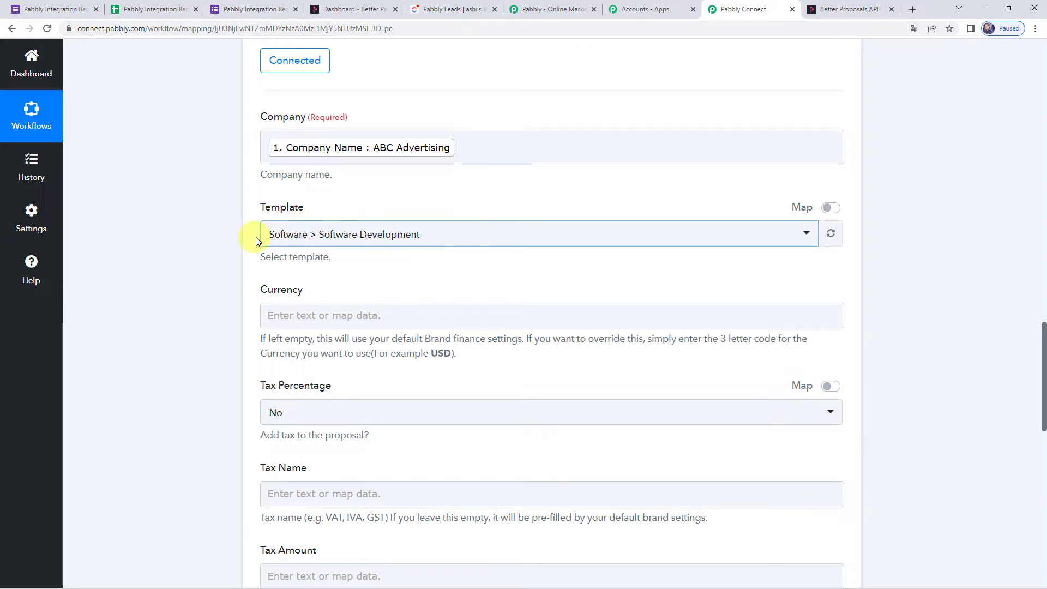
Keep Software > Software Development as the proposal template.
click(333, 239)
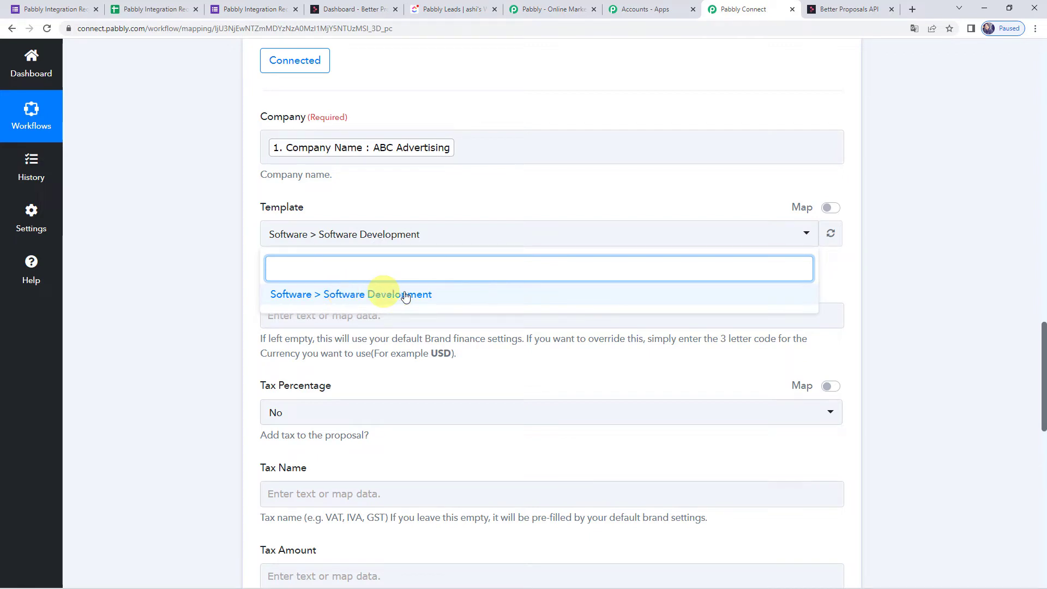
click(363, 294)
scroll(364, 295, down, 4)
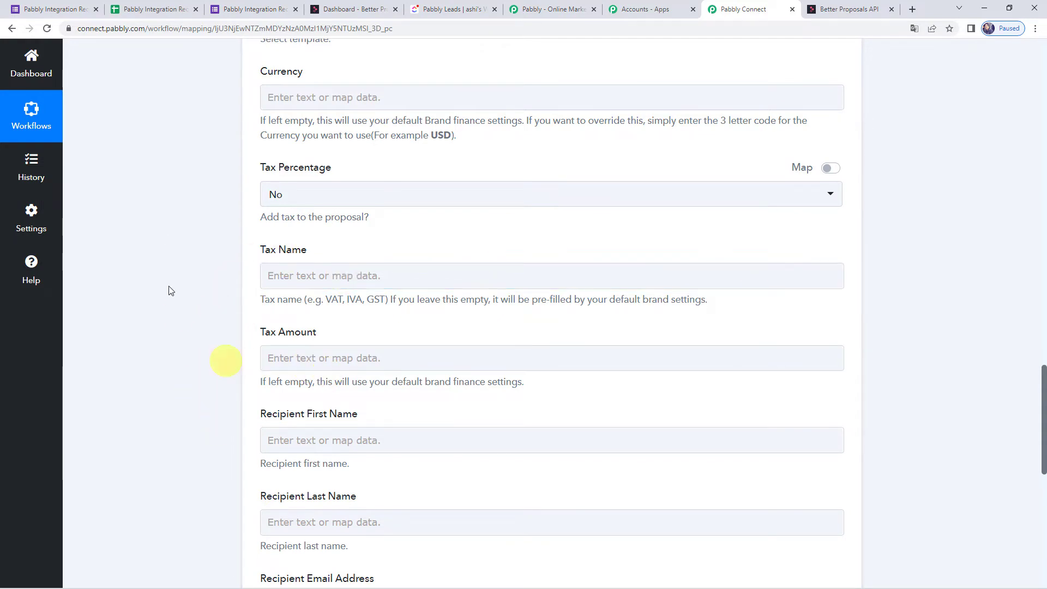
scroll(223, 304, down, 4)
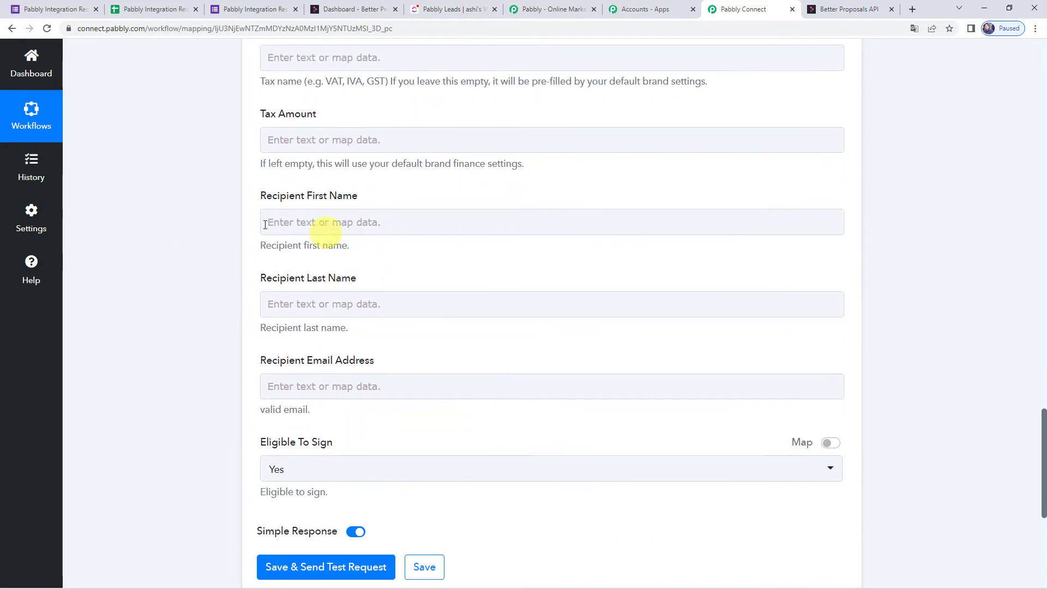
Map First Name, Last Name and Email into the recipient fields, keeping eligible to sign.
click(300, 219)
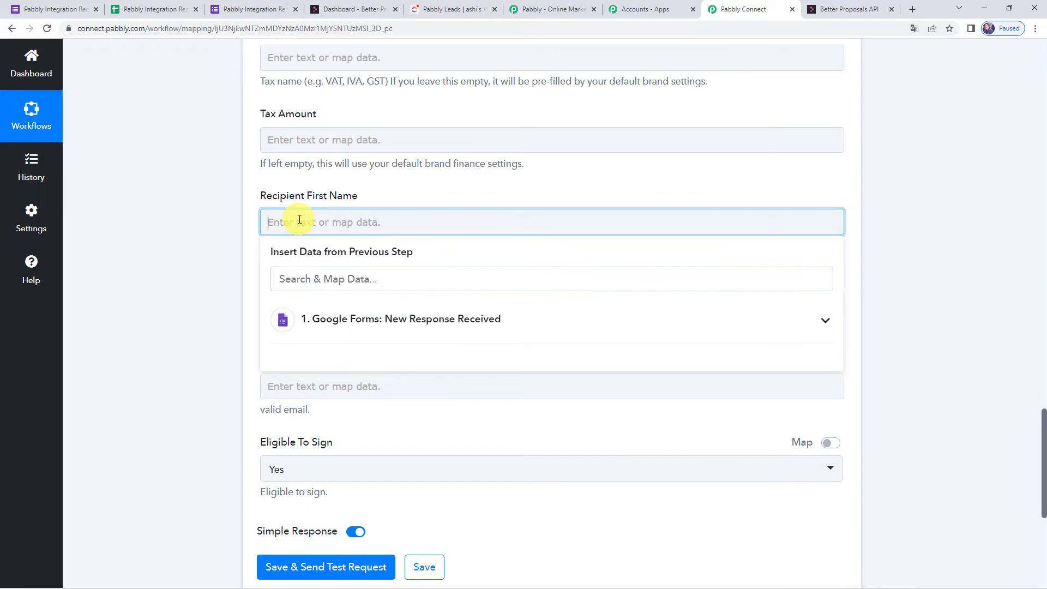
click(366, 335)
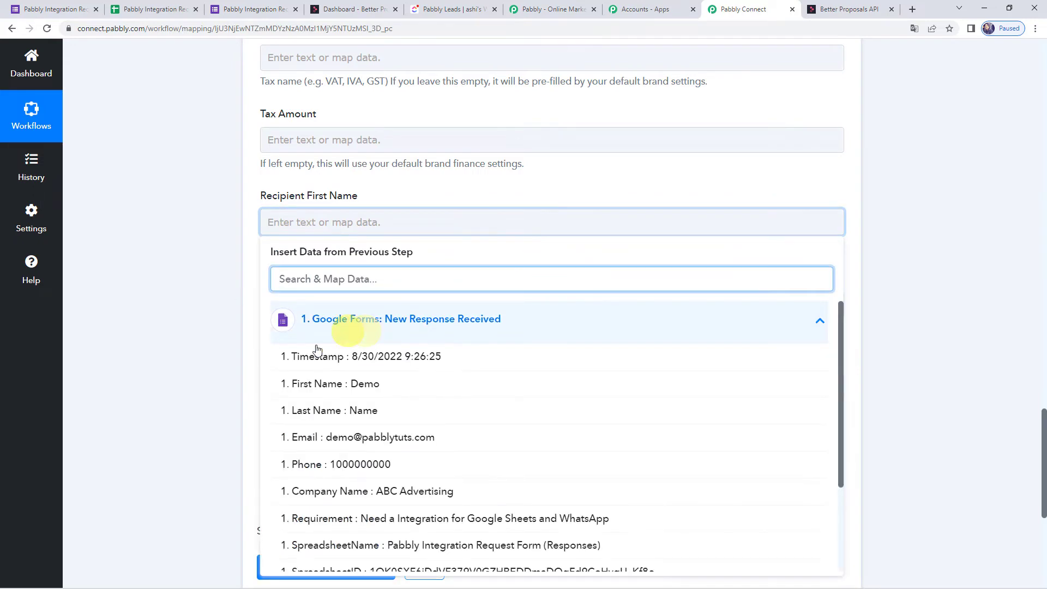
click(361, 384)
click(221, 305)
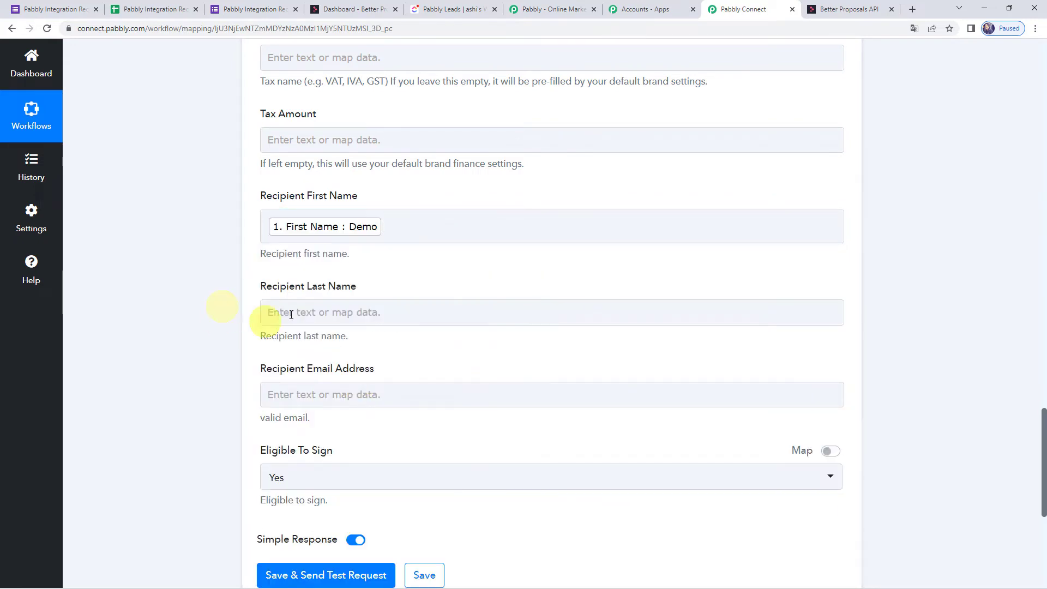
click(275, 312)
click(326, 414)
click(341, 499)
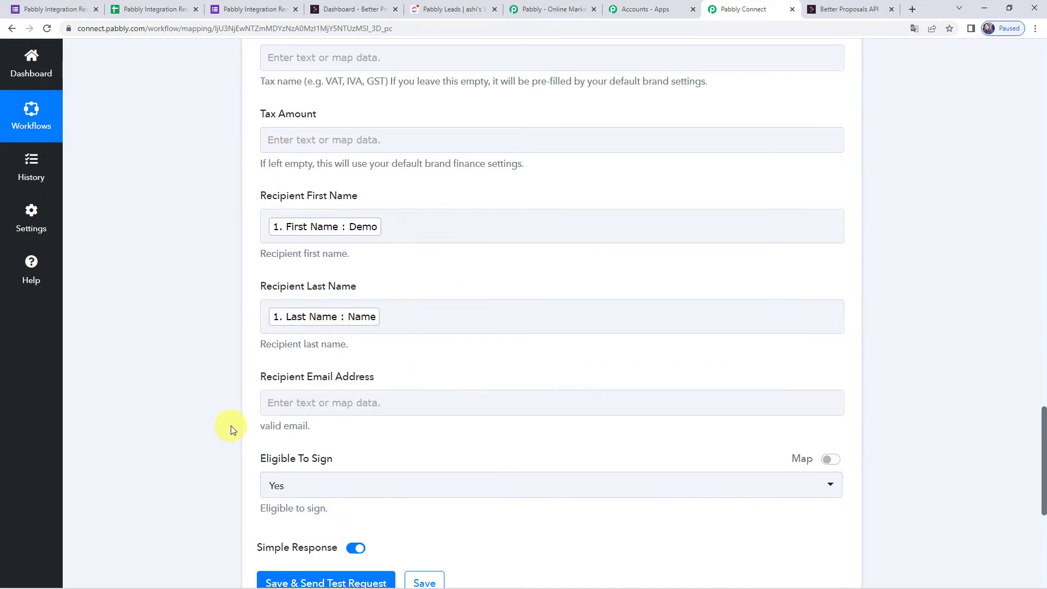
scroll(230, 426, down, 4)
click(290, 175)
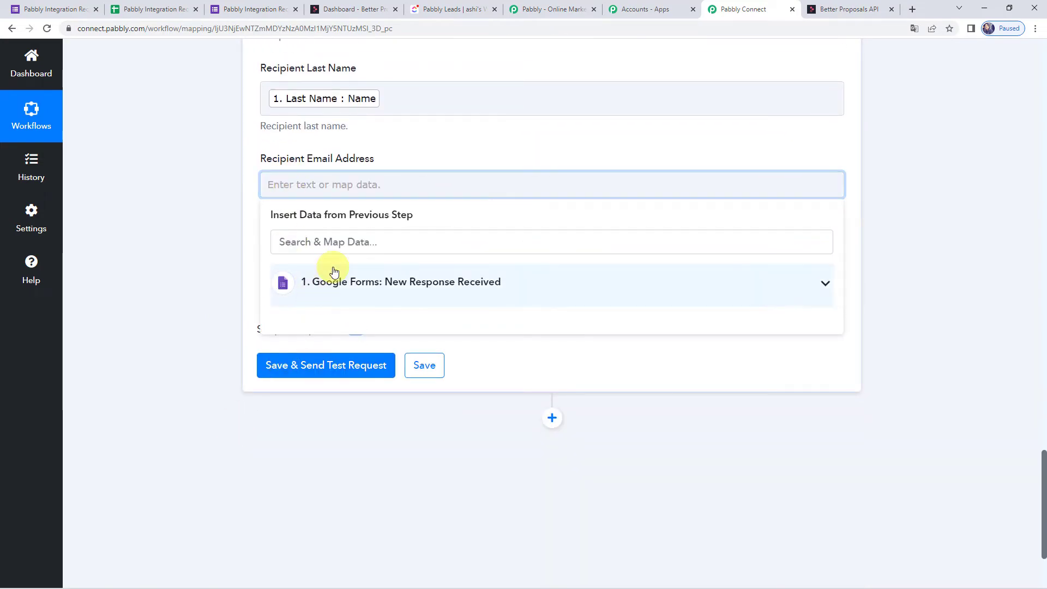
click(334, 277)
click(329, 402)
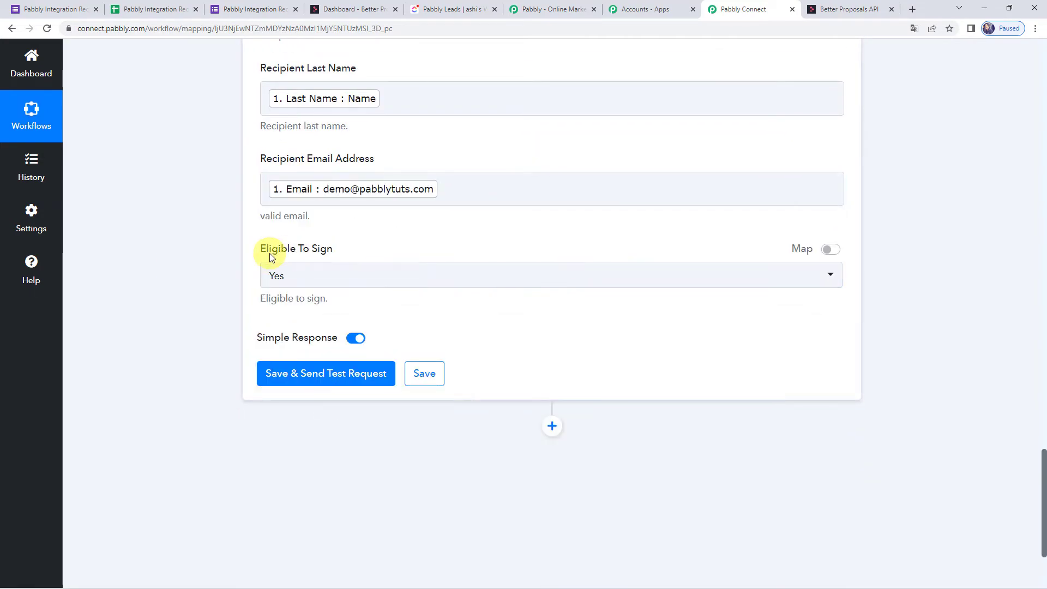
click(284, 275)
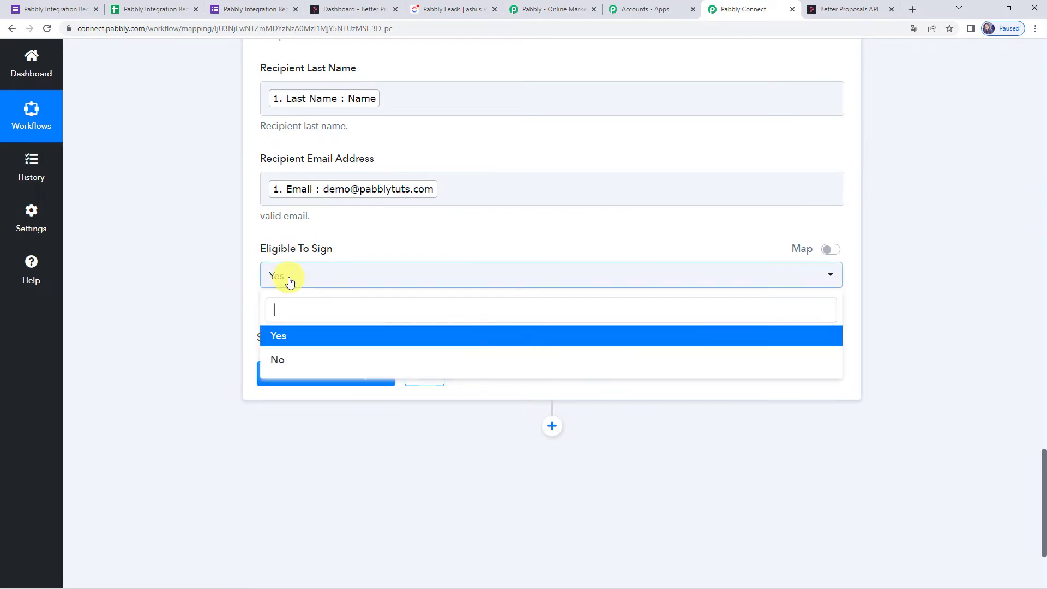
click(283, 334)
Enter INR as the proposal currency.
scroll(169, 316, up, 10)
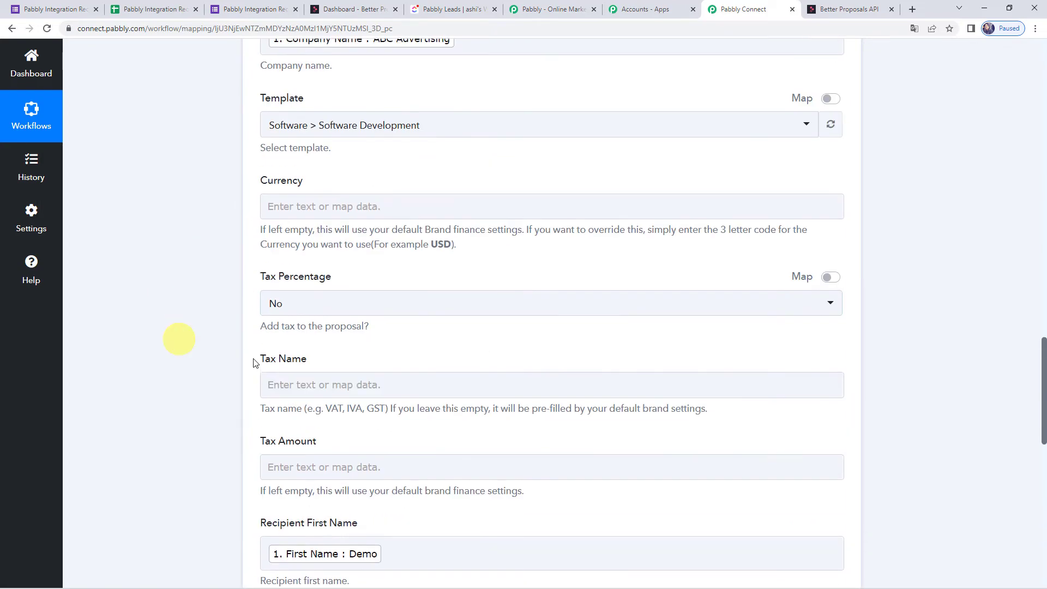
scroll(253, 357, up, 3)
scroll(253, 358, down, 2)
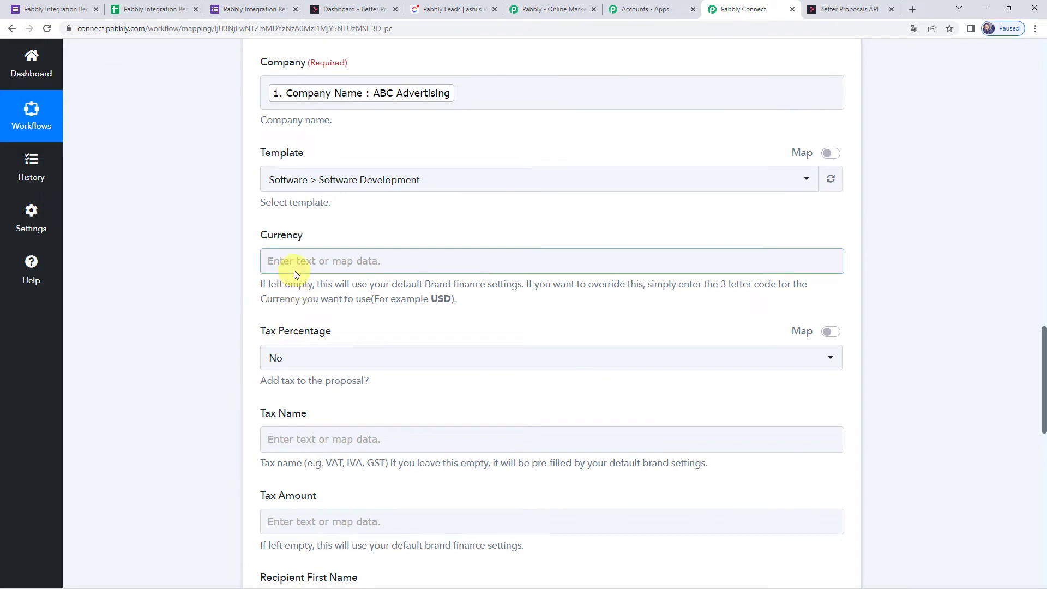
click(342, 262)
text(INR)
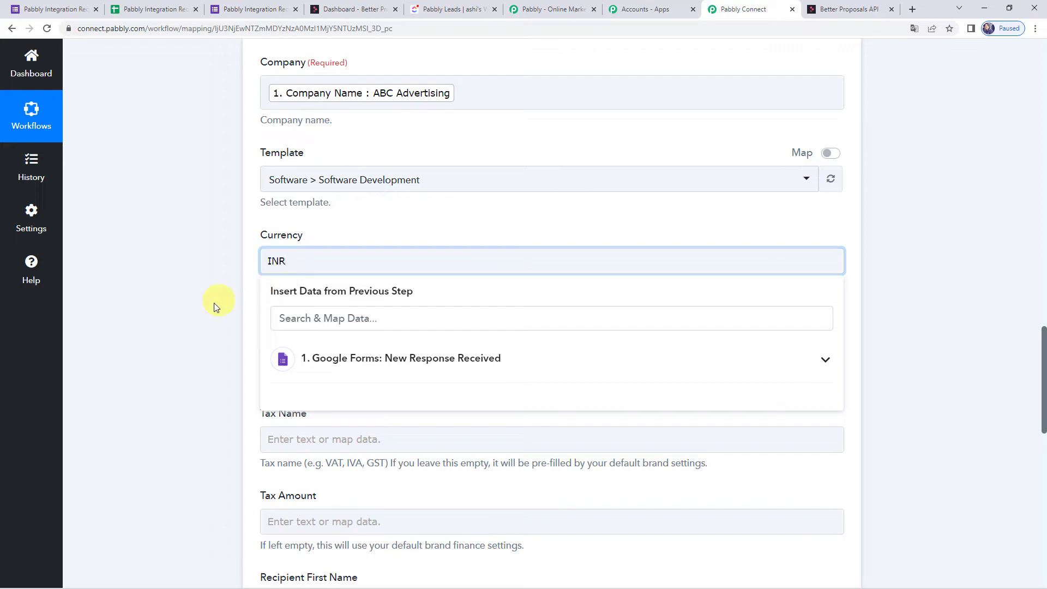
click(215, 304)
scroll(214, 303, down, 10)
scroll(214, 303, down, 2)
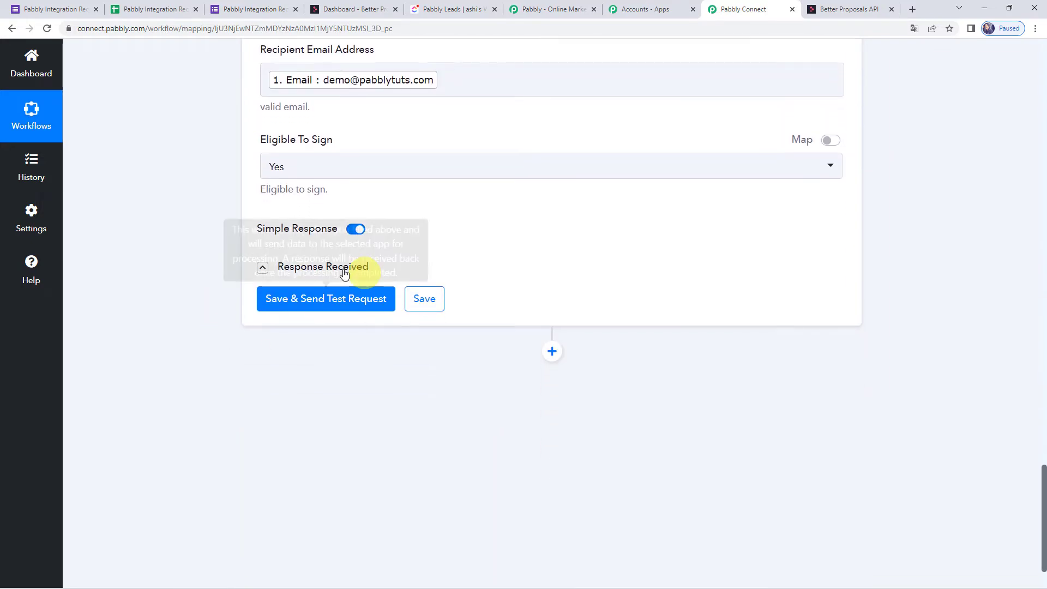
Save and test the proposal step, confirm status success, then view the Better Proposals dashboard.
click(320, 299)
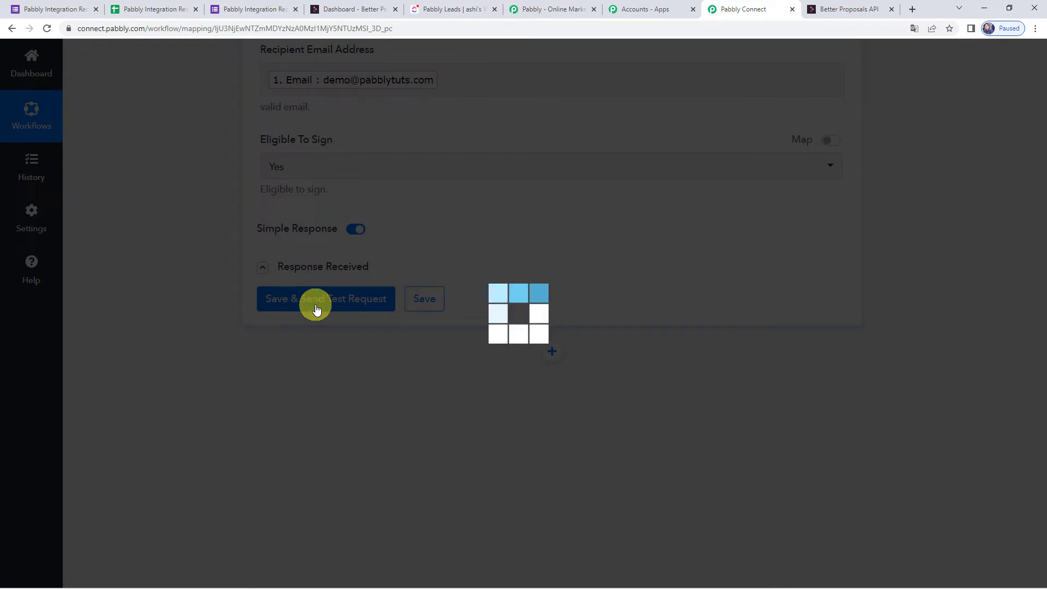
scroll(163, 372, down, 2)
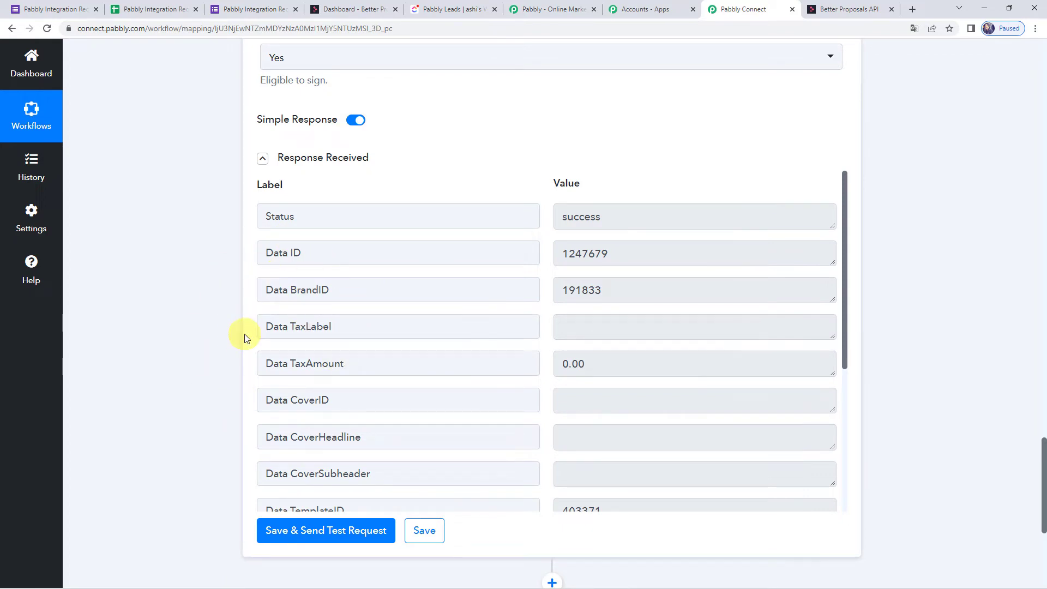
click(360, 7)
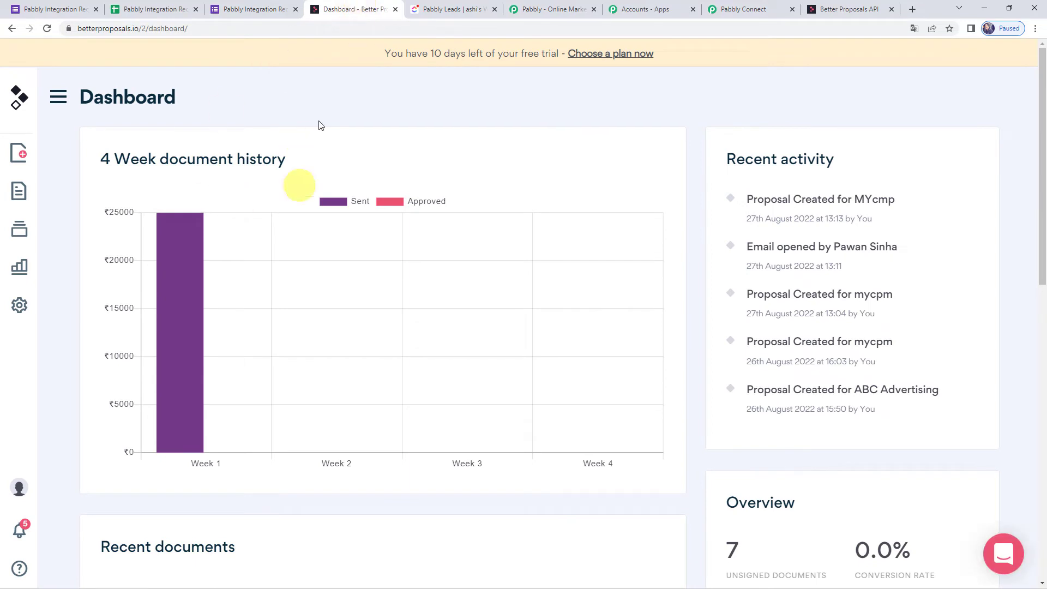
Check the ABC Advertising draft proposal dated 30 Aug 2022, worth ₹25,000.00.
click(20, 195)
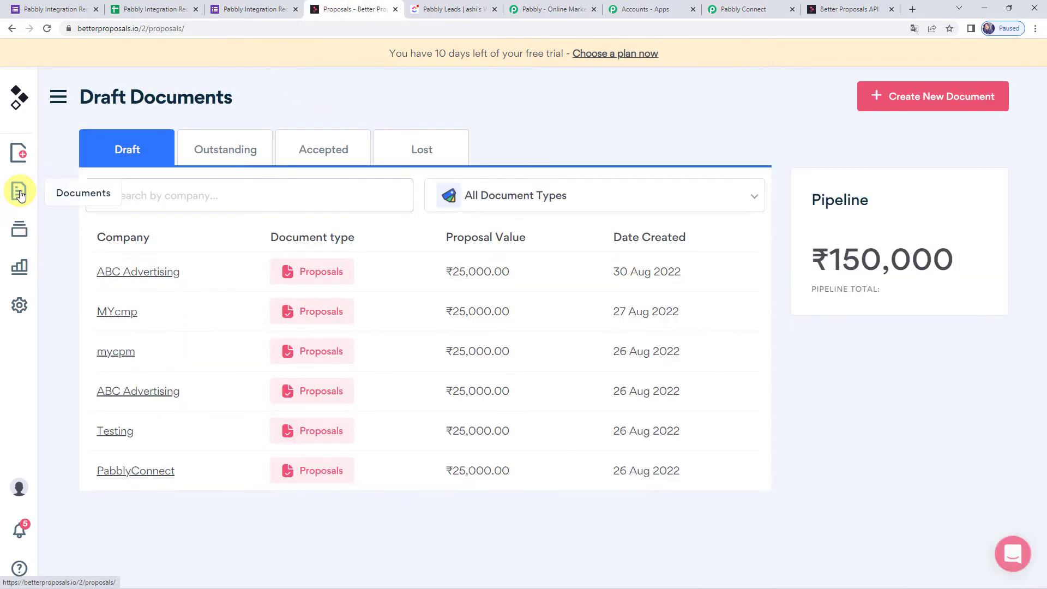
click(113, 274)
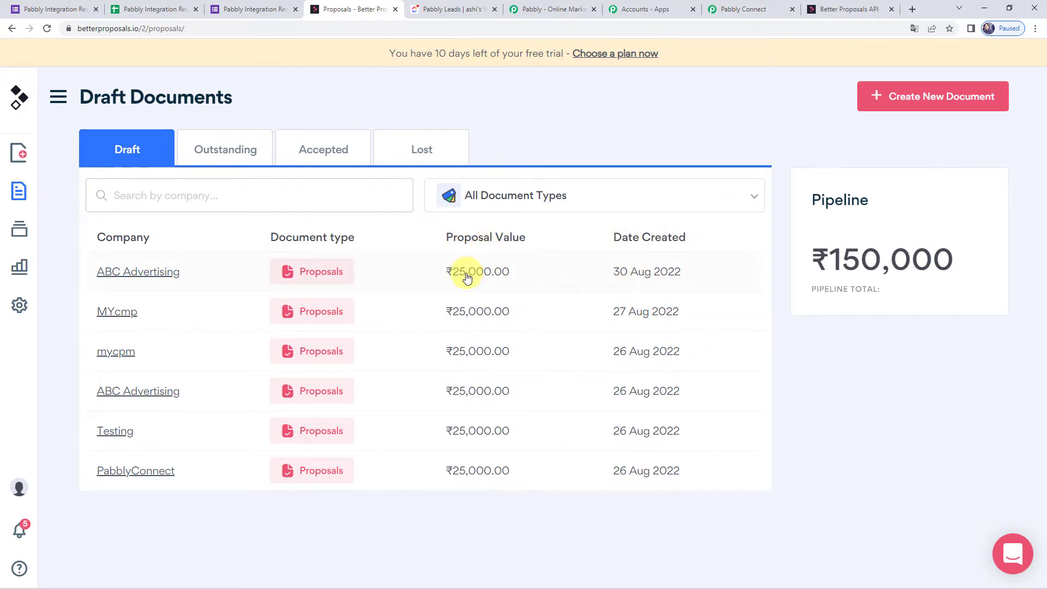
mouse_move(171, 272)
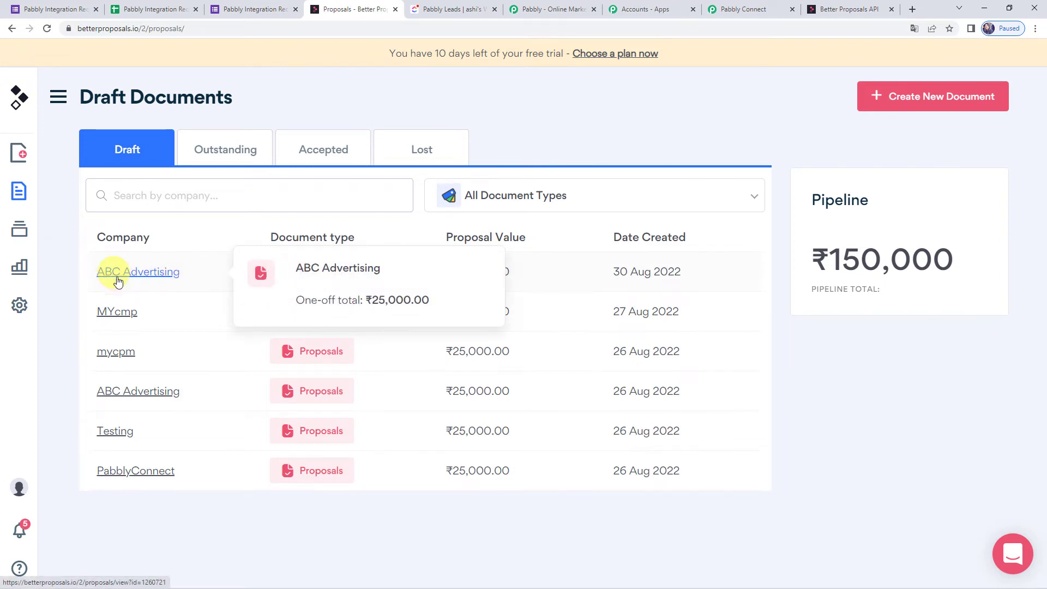
Add a third step using Gmail's Send Email event and start connecting a Gmail account.
click(754, 9)
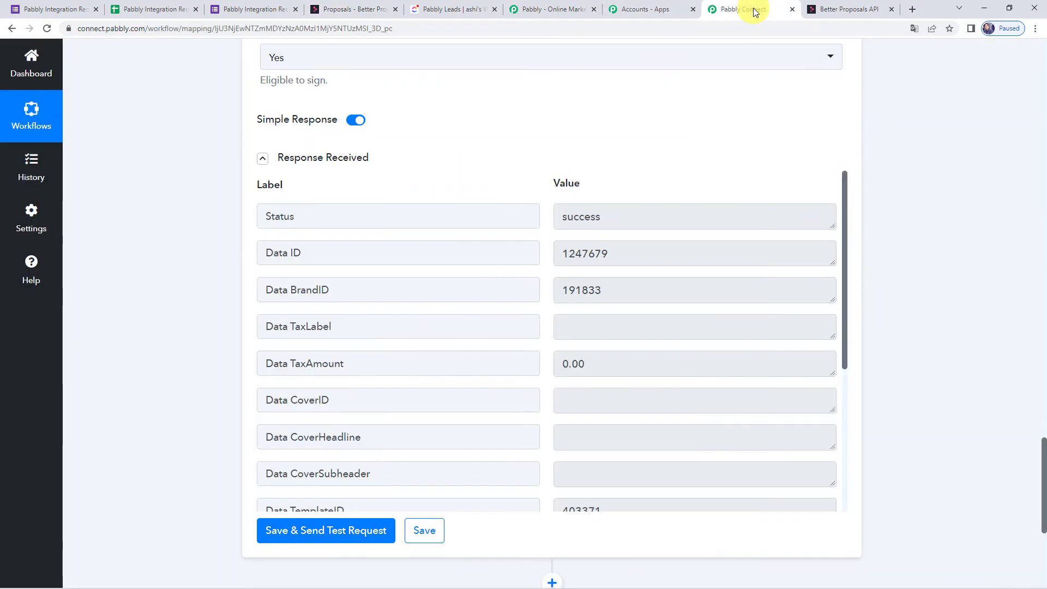
scroll(164, 333, down, 5)
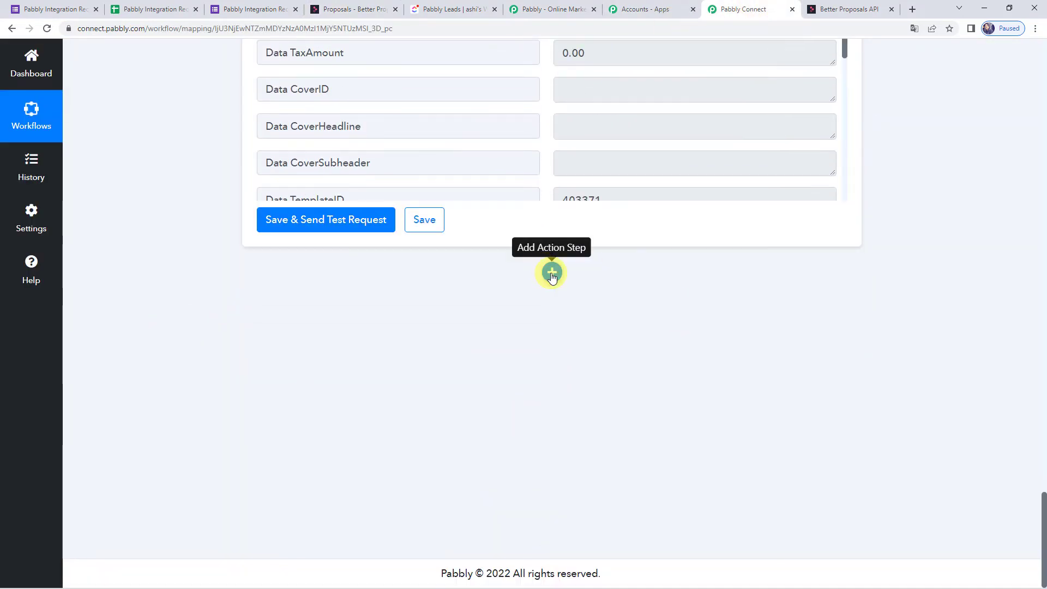
click(552, 275)
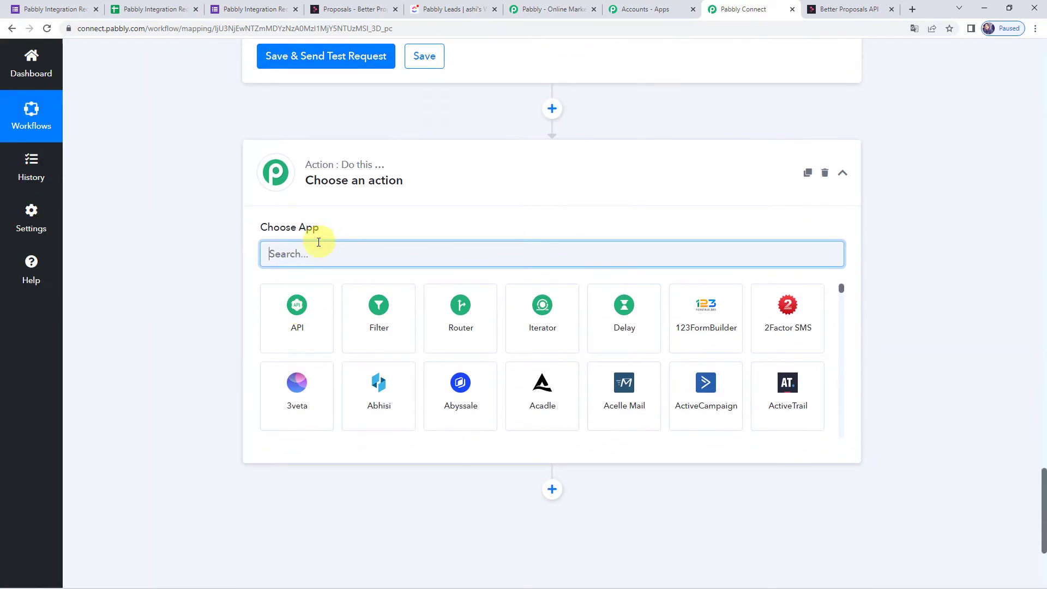
text(Gma)
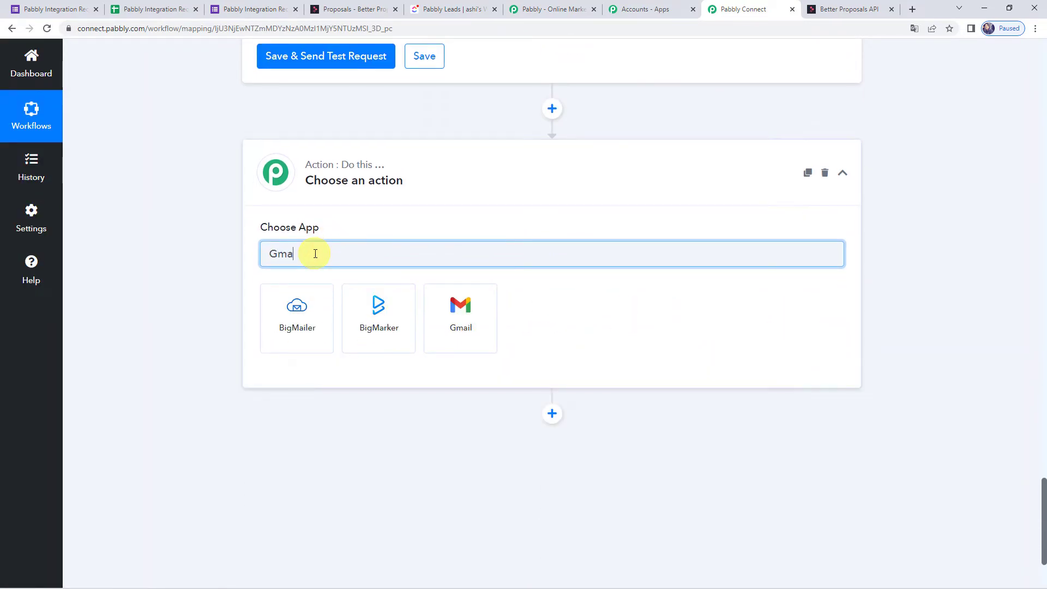
click(455, 320)
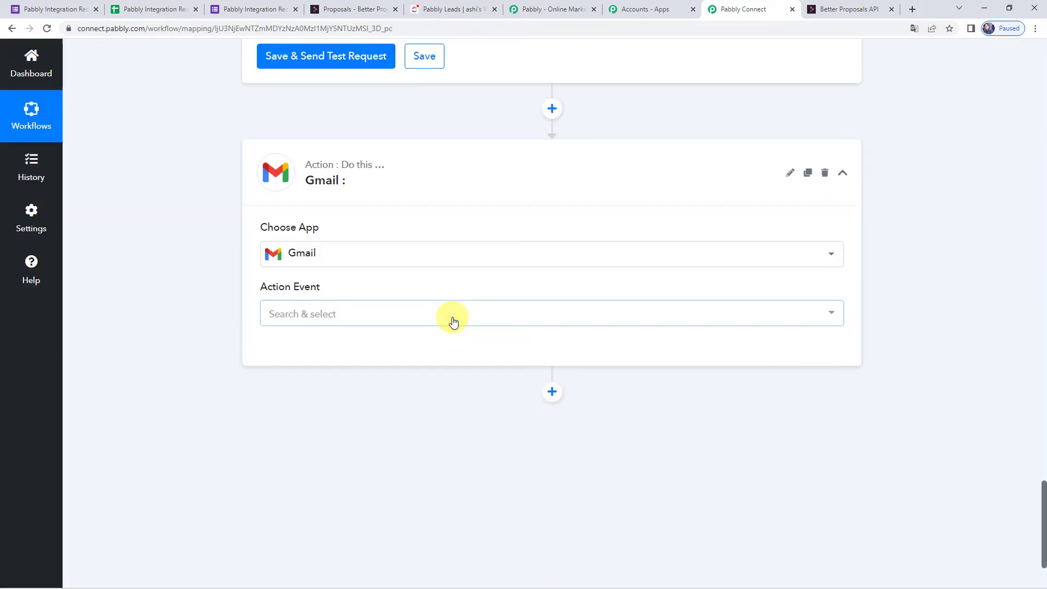
click(289, 317)
click(290, 385)
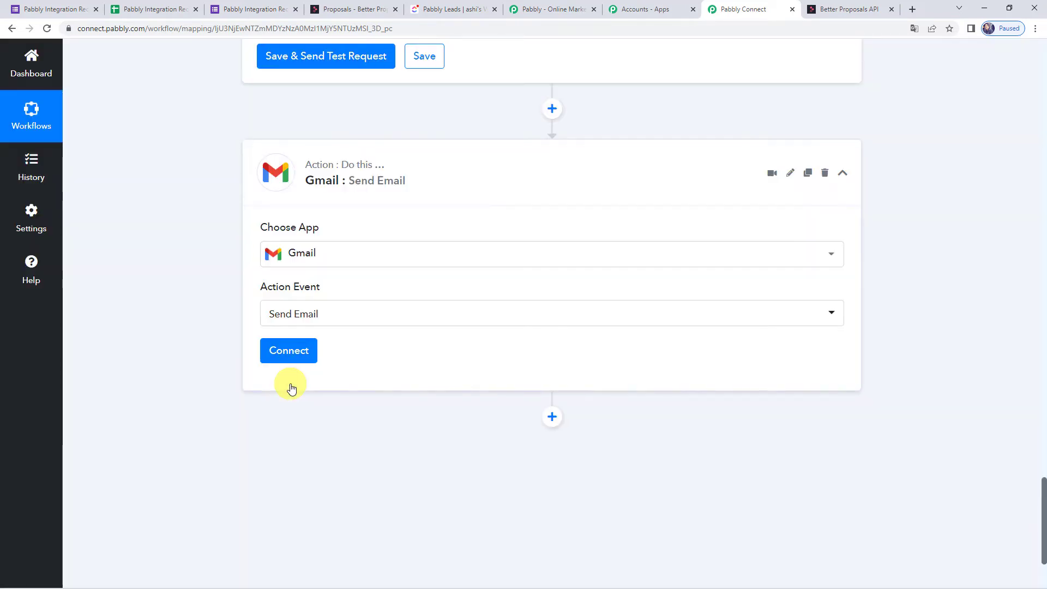
click(288, 358)
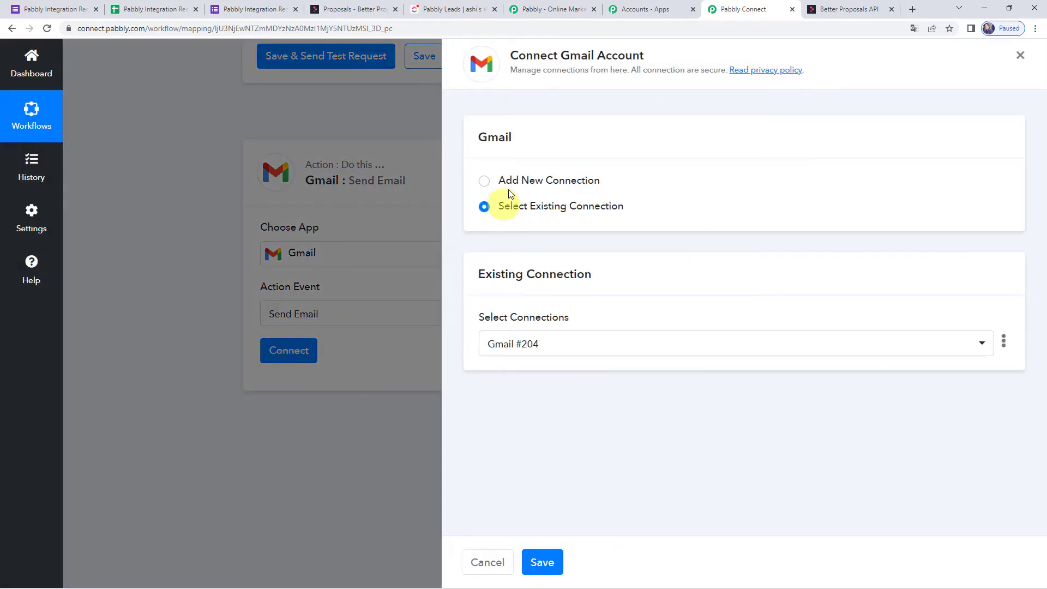
Add a new Gmail connection by signing in with the Google account and granting Pabbly Connect access.
click(512, 180)
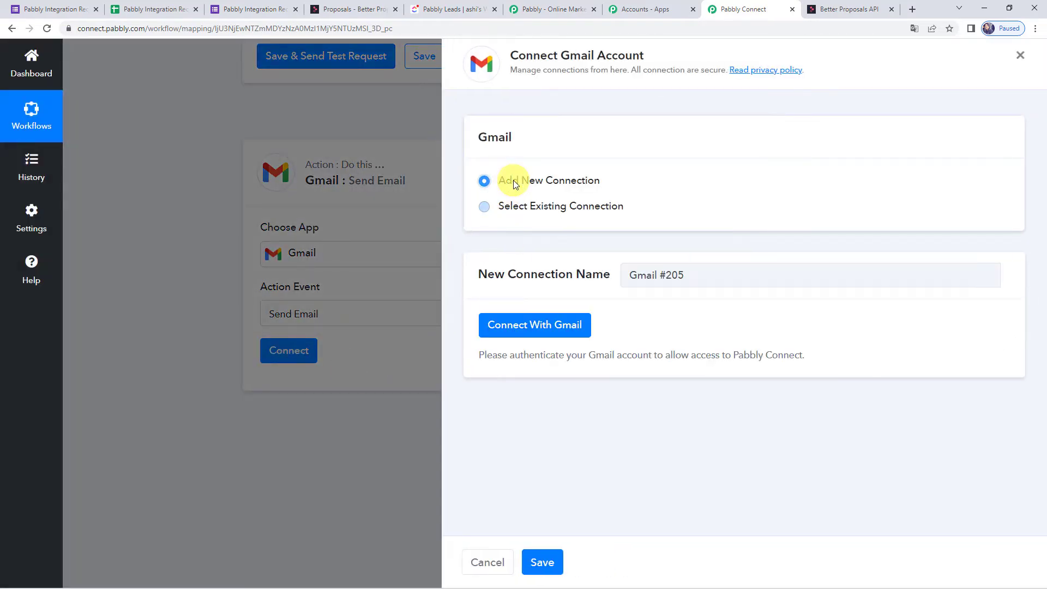
click(524, 327)
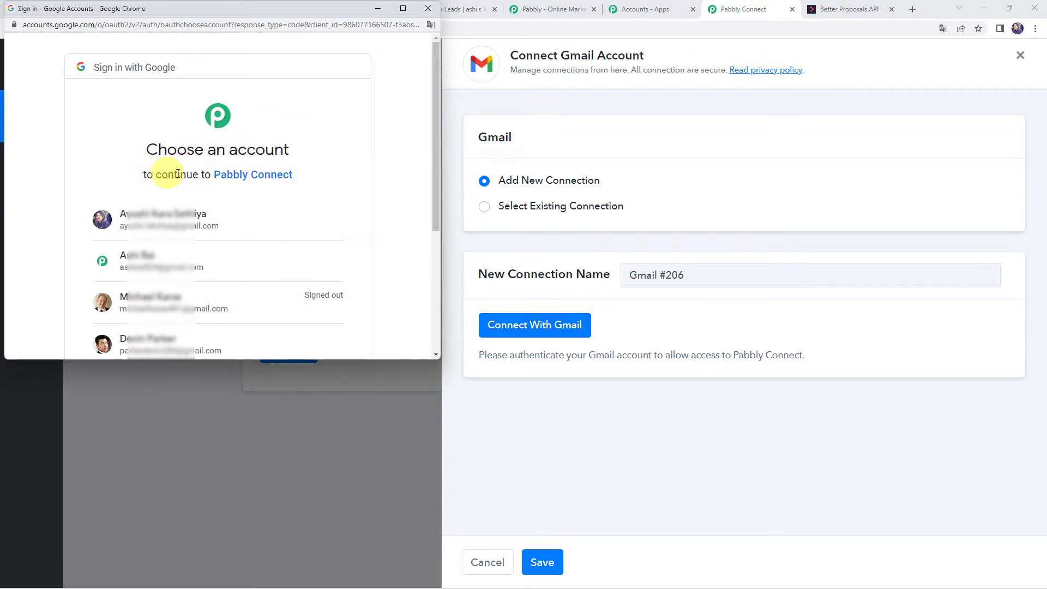
scroll(261, 183, down, 1)
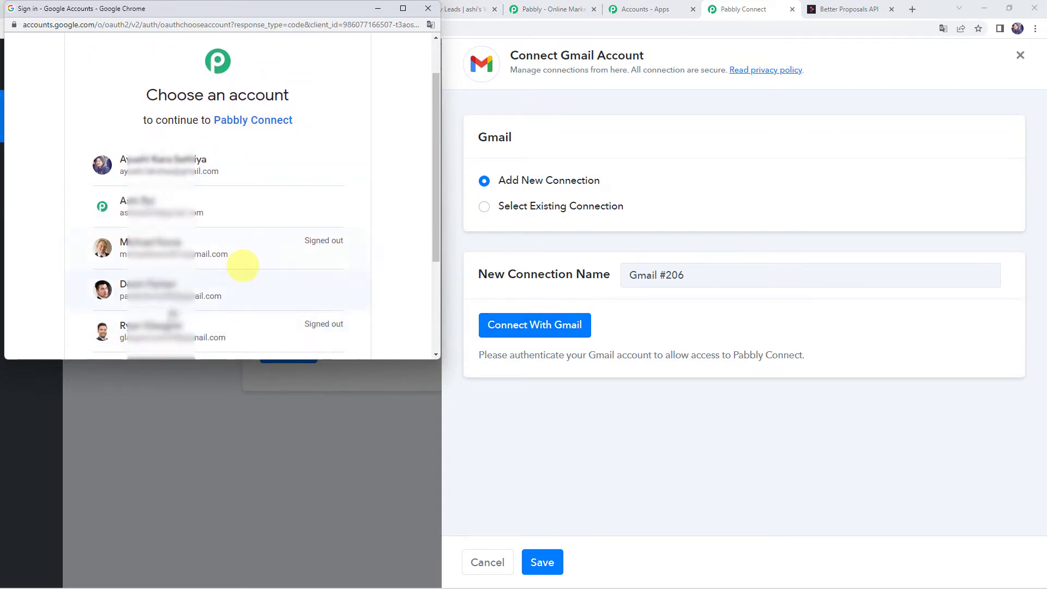
click(167, 296)
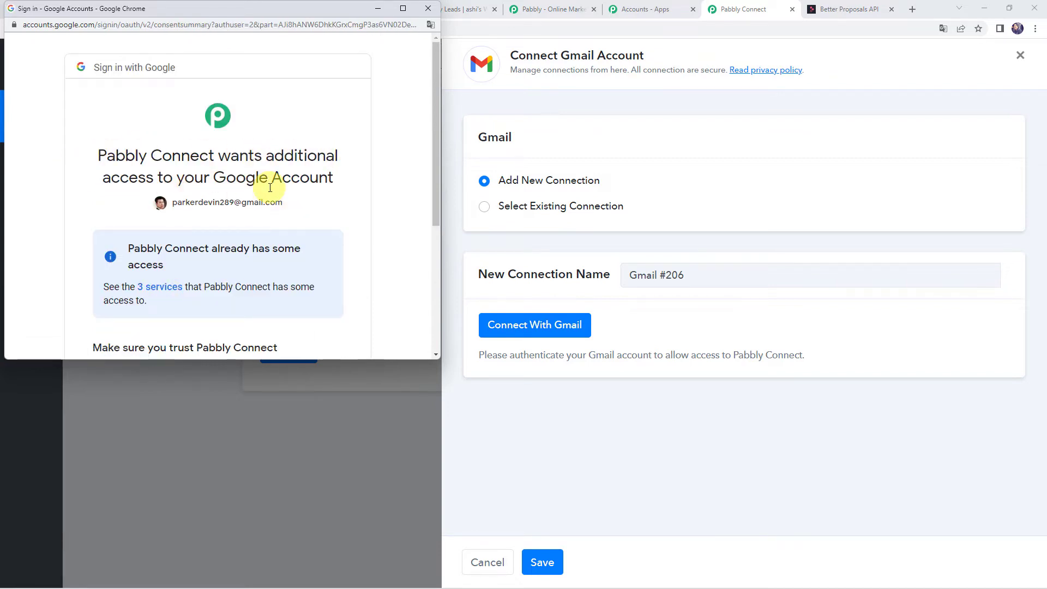
scroll(270, 188, down, 4)
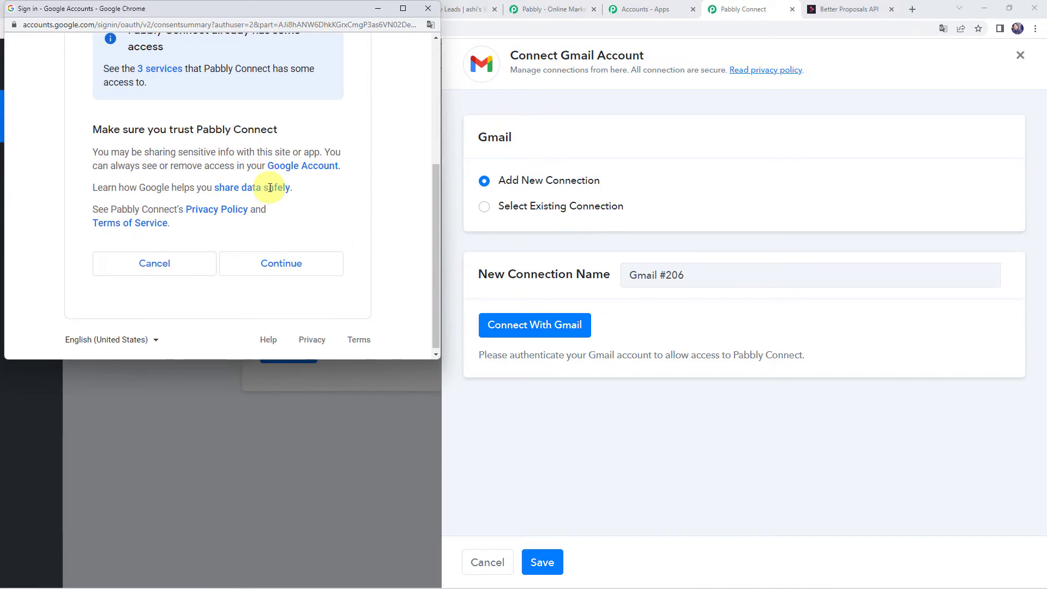
click(282, 260)
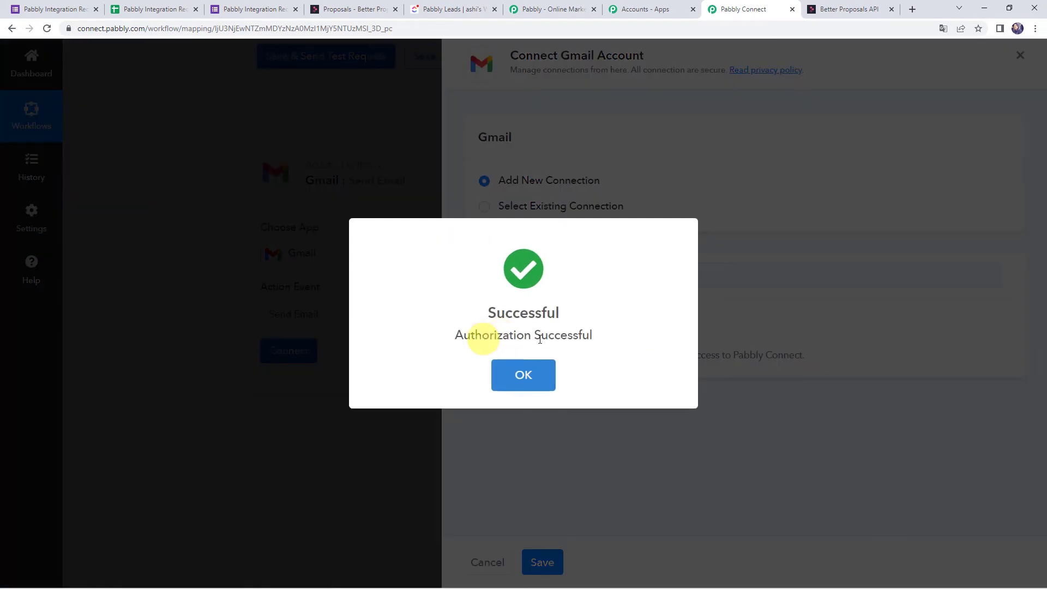
scroll(587, 342, down, 1)
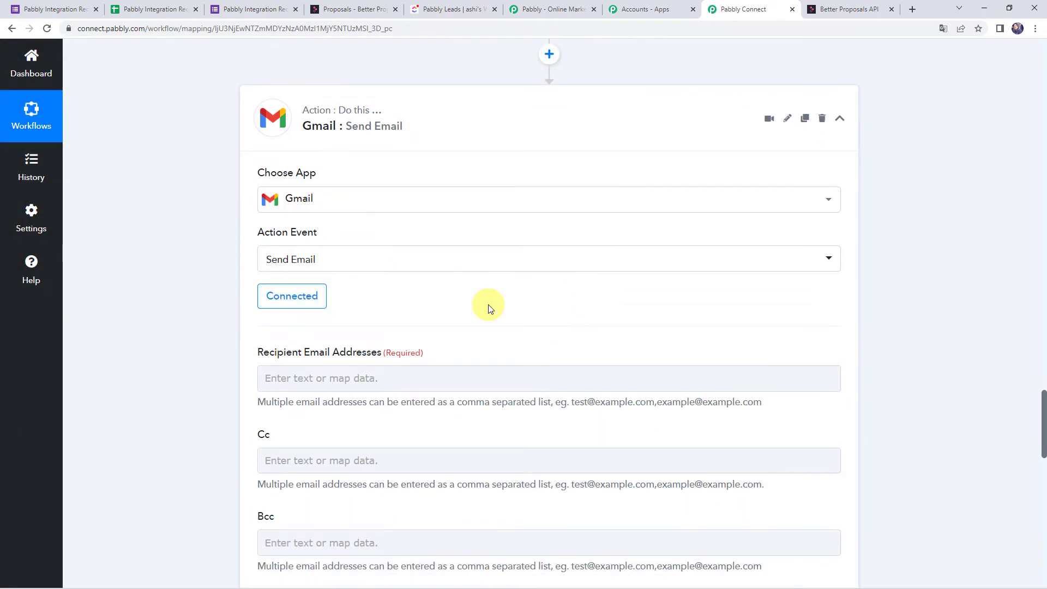
Map the Google Form's Email answer as the email recipient.
scroll(468, 294, down, 2)
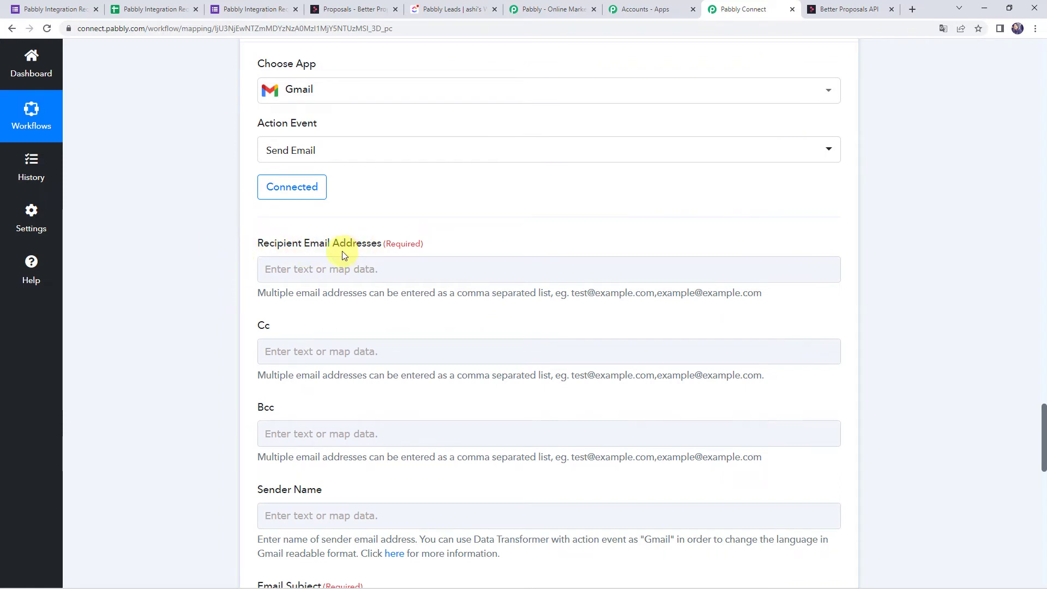
click(274, 271)
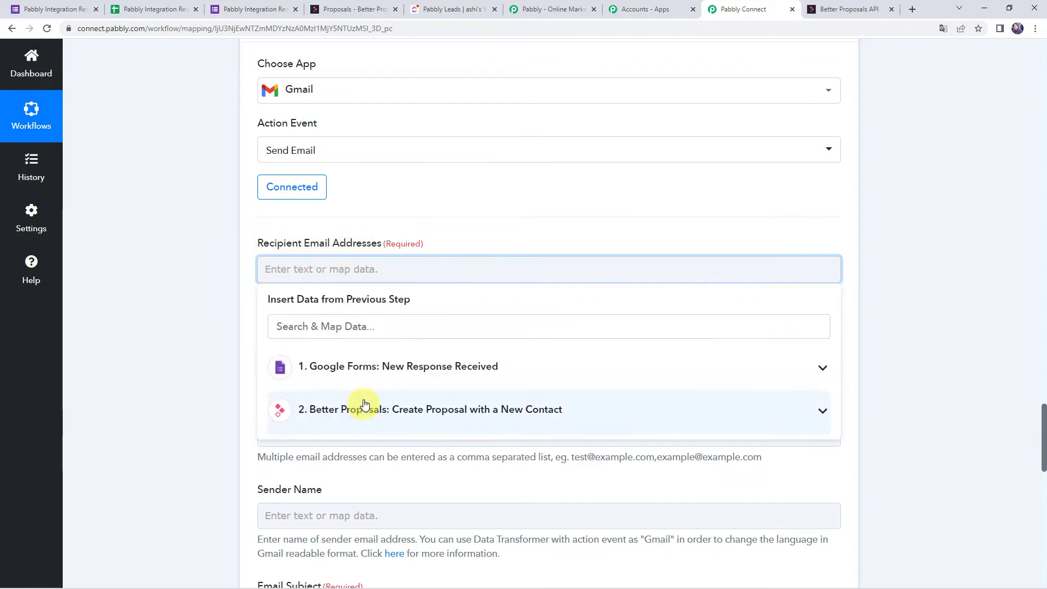
click(349, 371)
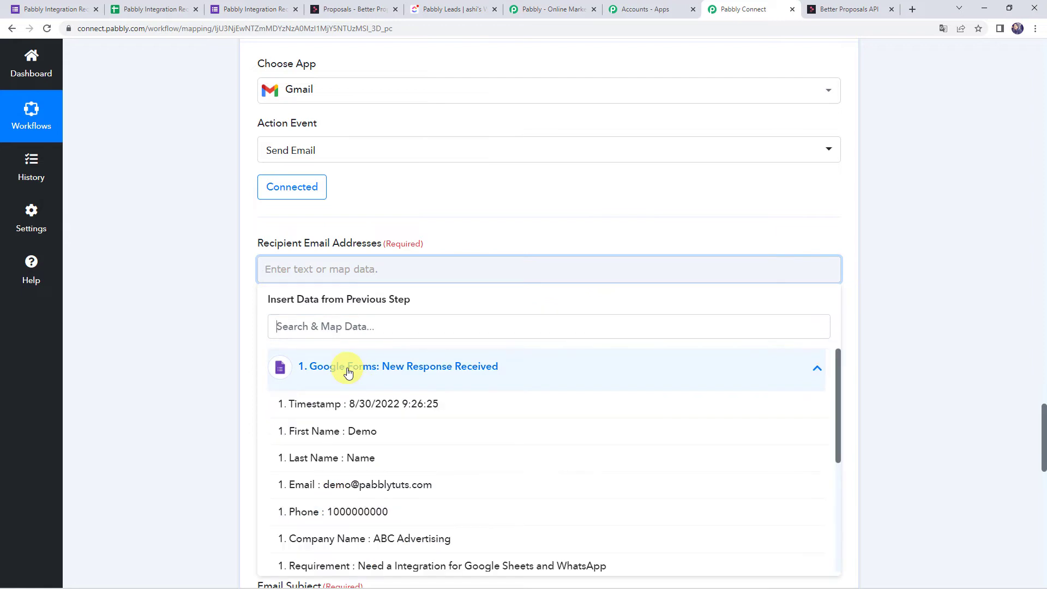
click(373, 489)
click(236, 385)
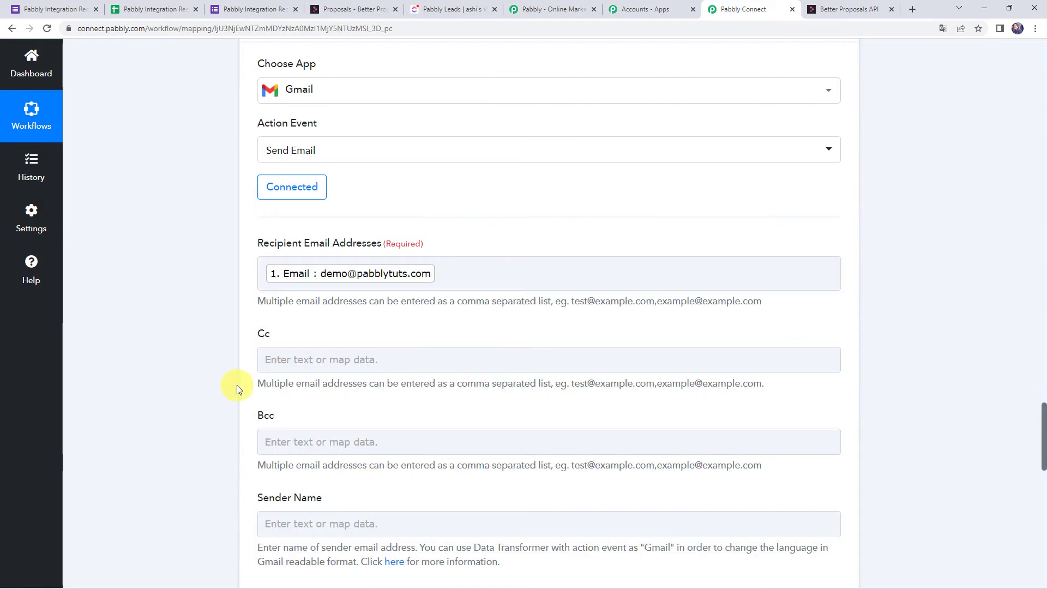
scroll(236, 385, down, 3)
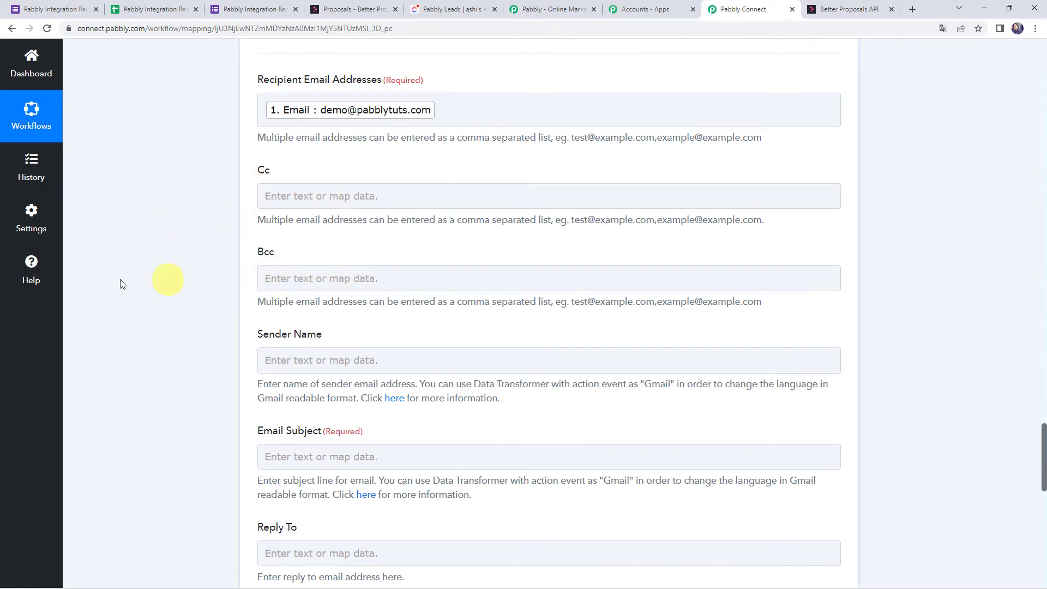
scroll(307, 270, down, 2)
Enter sender name 'Pabbly Connect' and email subject 'Proposal Sent'.
click(296, 254)
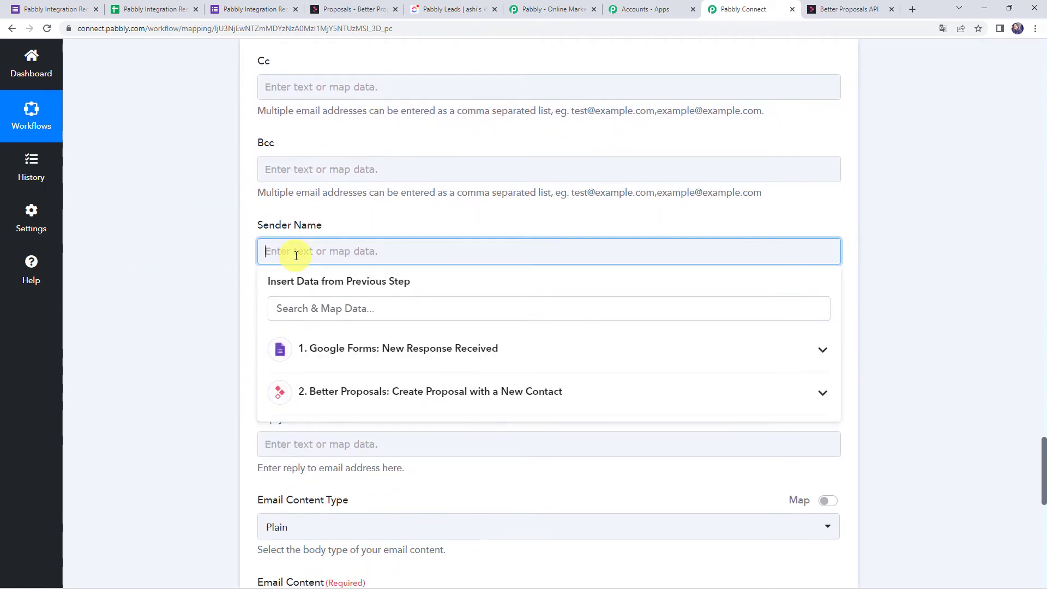
text(Pabbly Connect)
click(117, 282)
scroll(117, 282, down, 2)
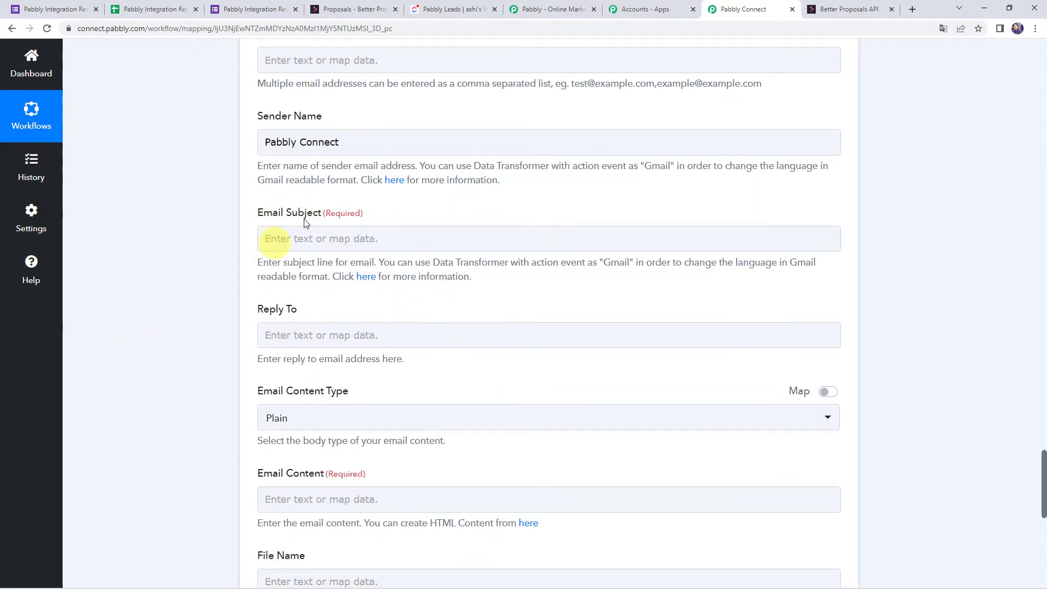
click(282, 239)
text(Proposal Sent)
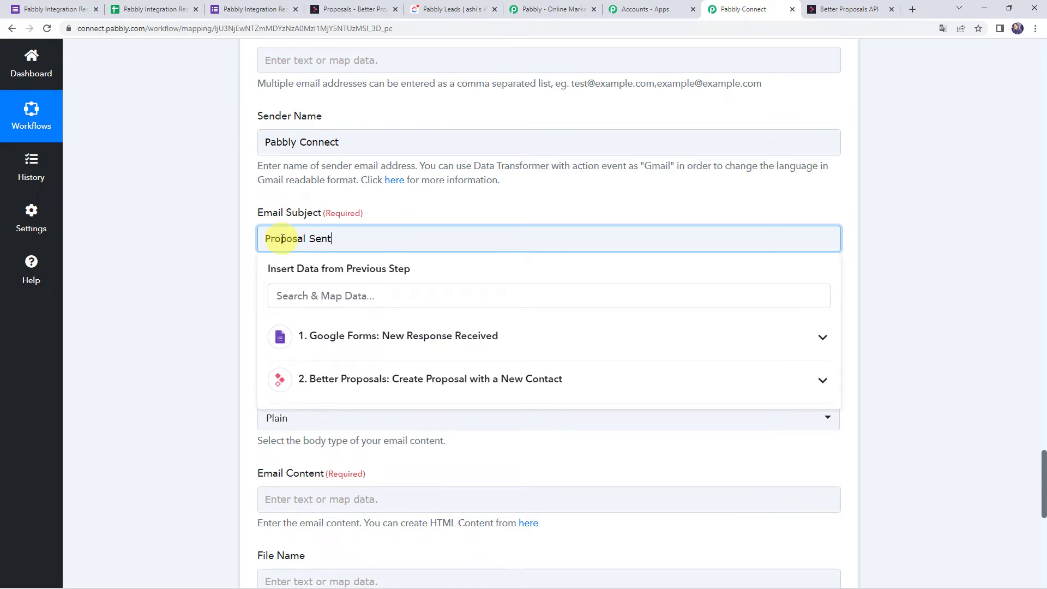
click(214, 261)
scroll(322, 238, down, 4)
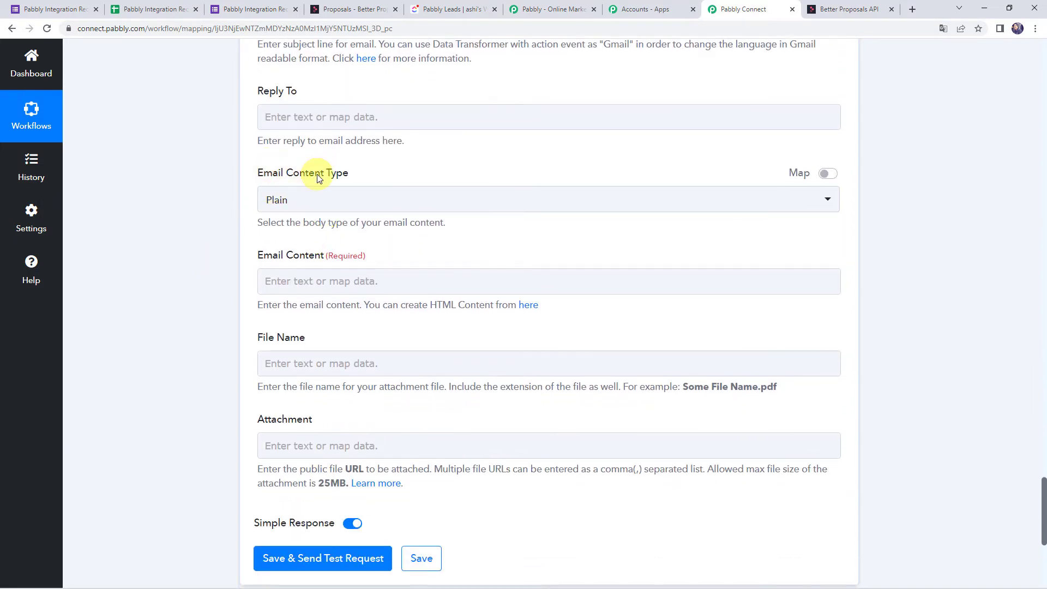
Set the email content type to Plain.
click(303, 201)
click(283, 261)
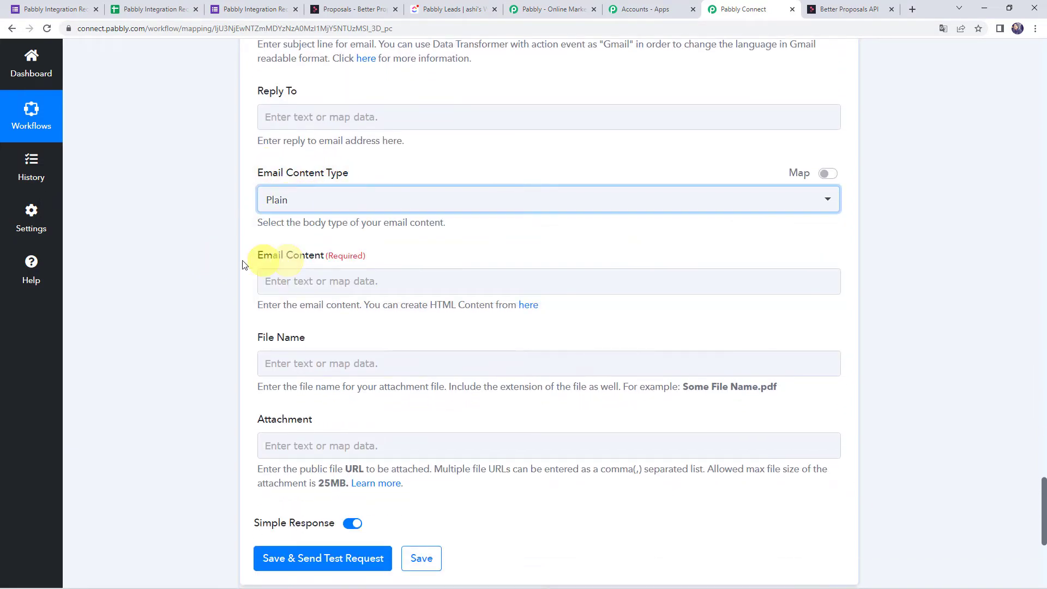
scroll(239, 264, down, 1)
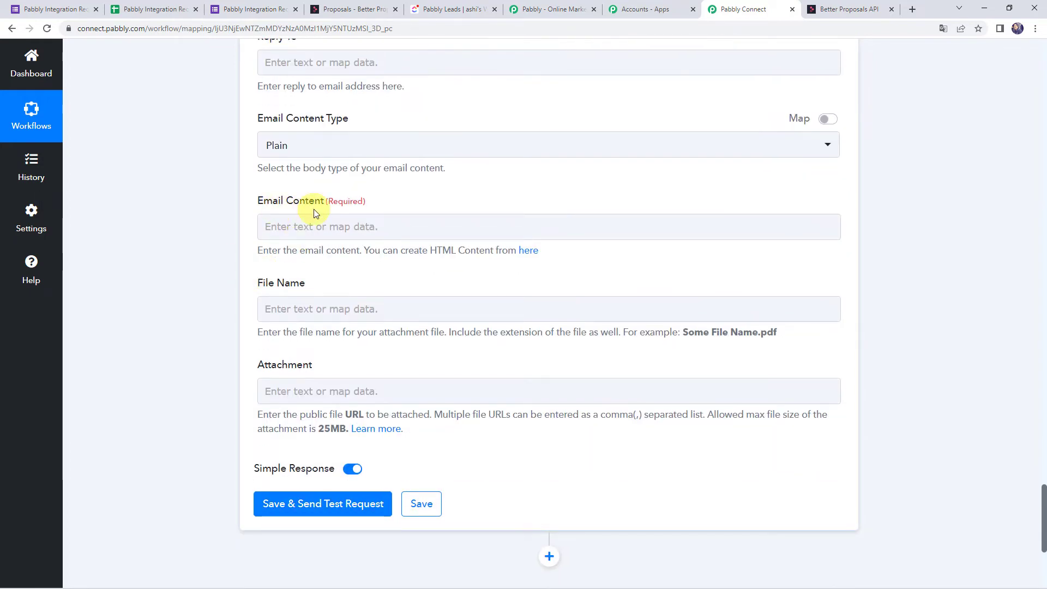
click(286, 223)
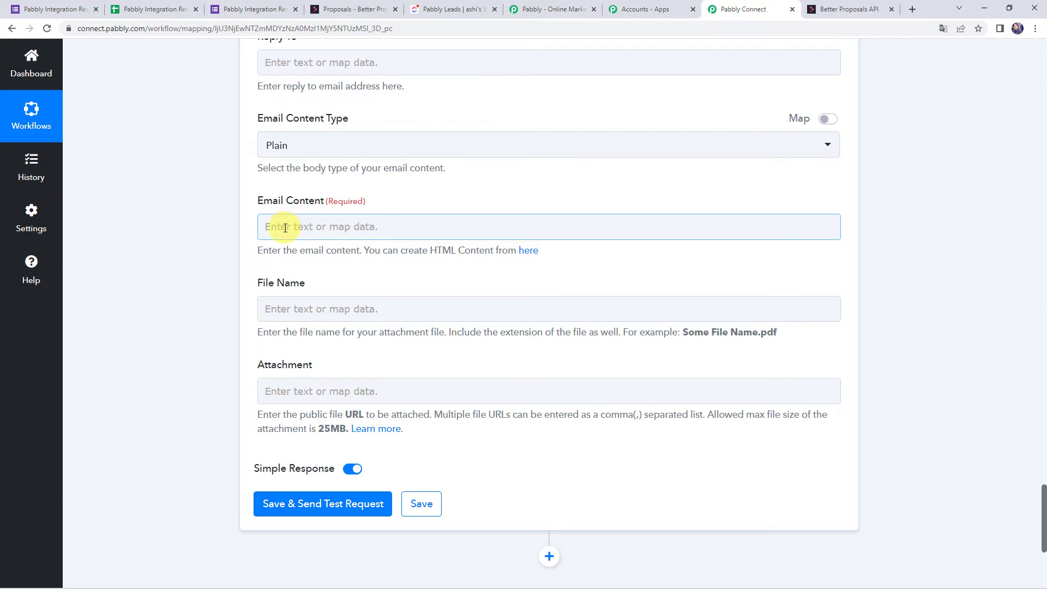
Paste the proposal message template and insert the form's First Name and Last Name after 'Dear'.
click(285, 228)
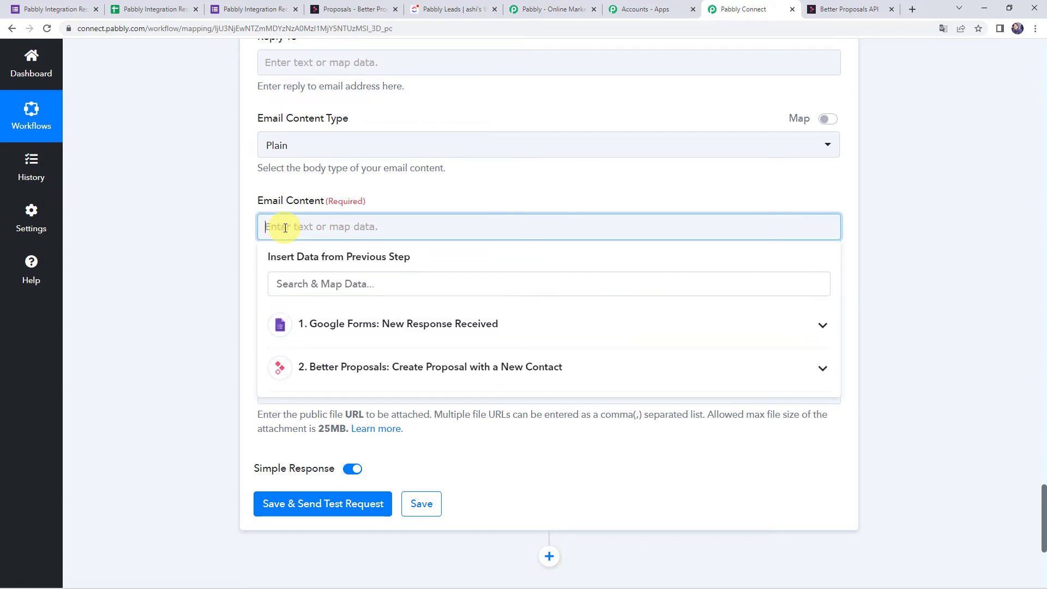
text(Dear ,  It was great to chat about your new project and to discuss how we can work together. I've processed our conversations and created the proposal here. It's clear that you're searching for a partner that understands you, your business, and your needs and I believe that's us.  We're experts at integrating with every business we work with. Would you like to arrange a call or meeting to explain more about our proposal?  Proposal Link:  Regards, Pabbly Software Team)
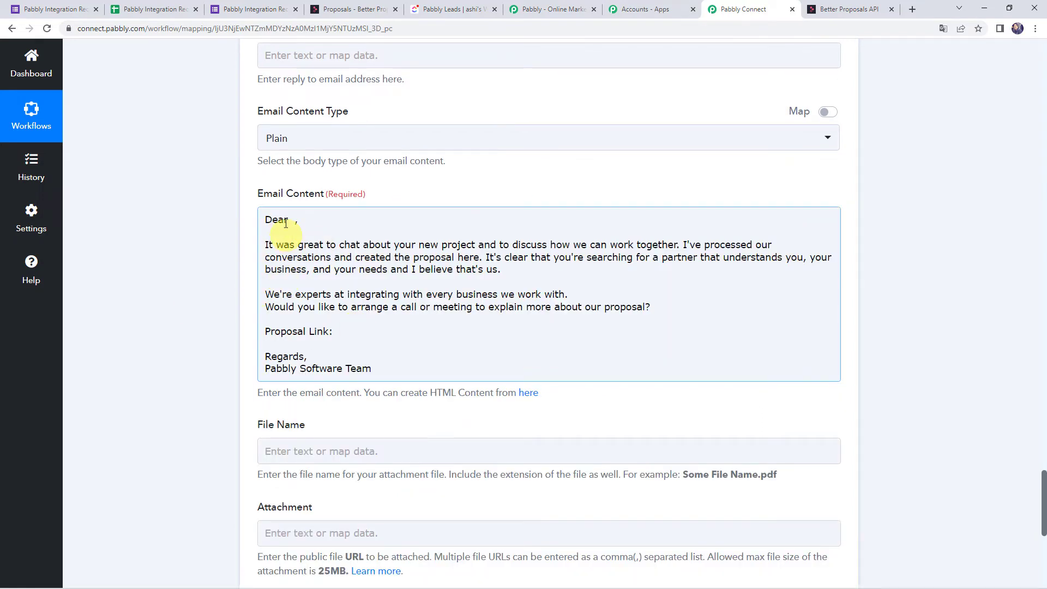
click(291, 221)
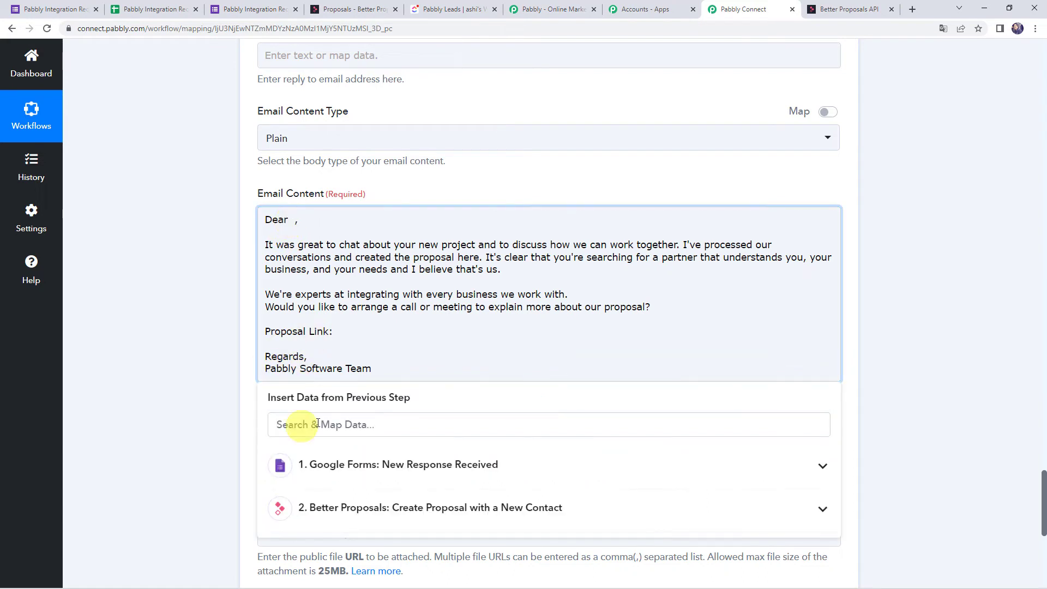
click(354, 476)
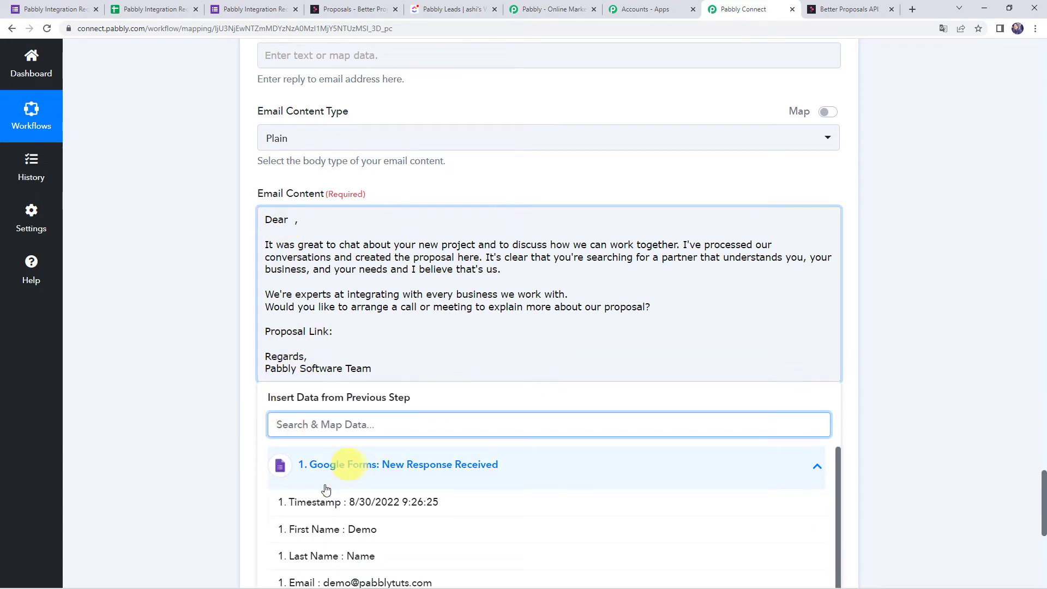
click(343, 530)
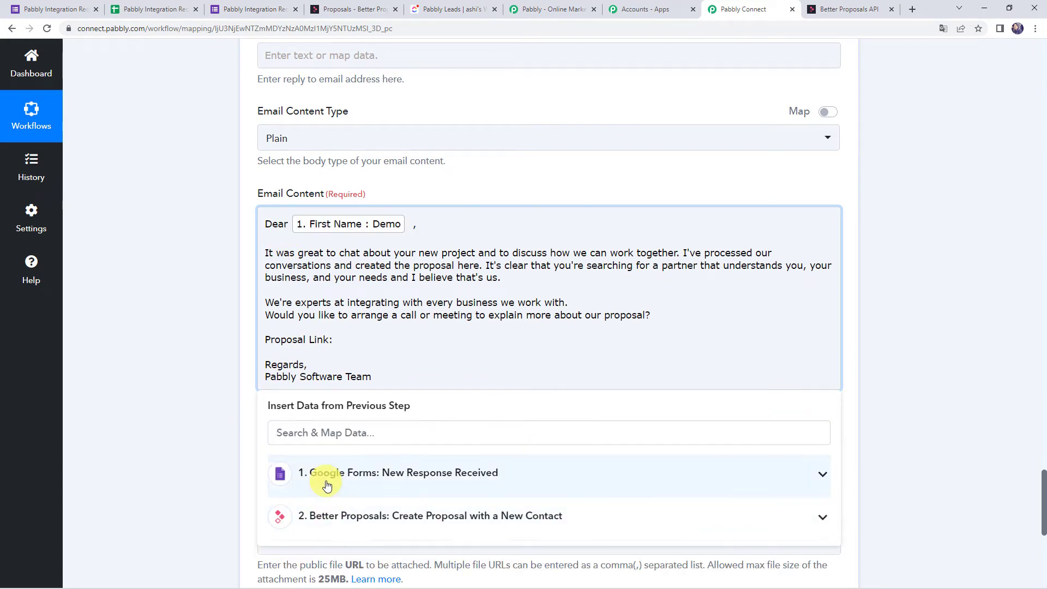
click(297, 473)
click(340, 561)
click(207, 370)
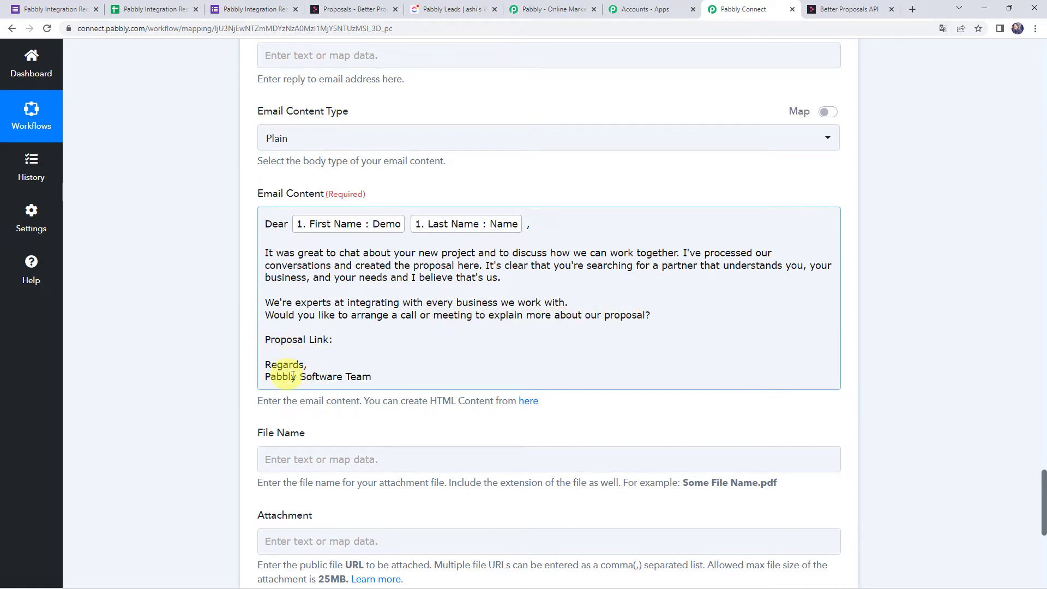
click(228, 340)
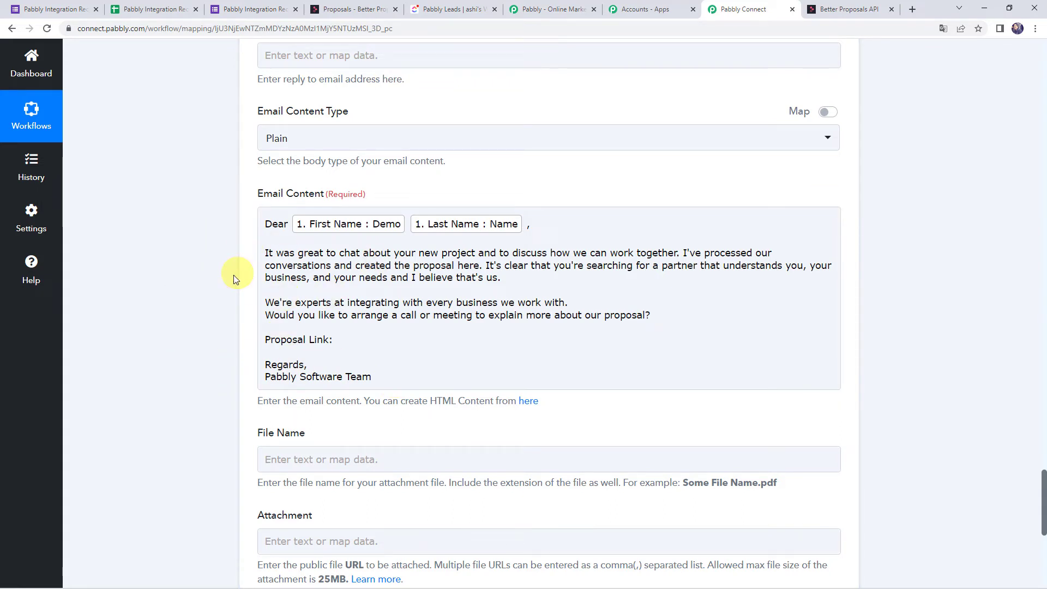
Insert the Better Proposals Data Preview link after 'Proposal Link:' in the email body.
click(277, 341)
click(334, 342)
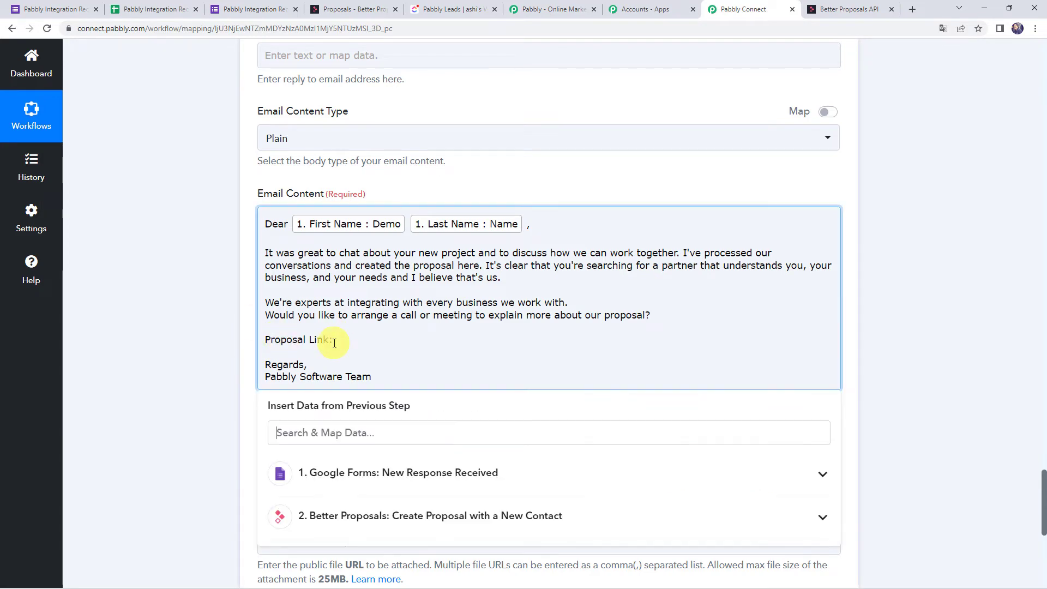
scroll(181, 335, up, 4)
scroll(181, 335, up, 20)
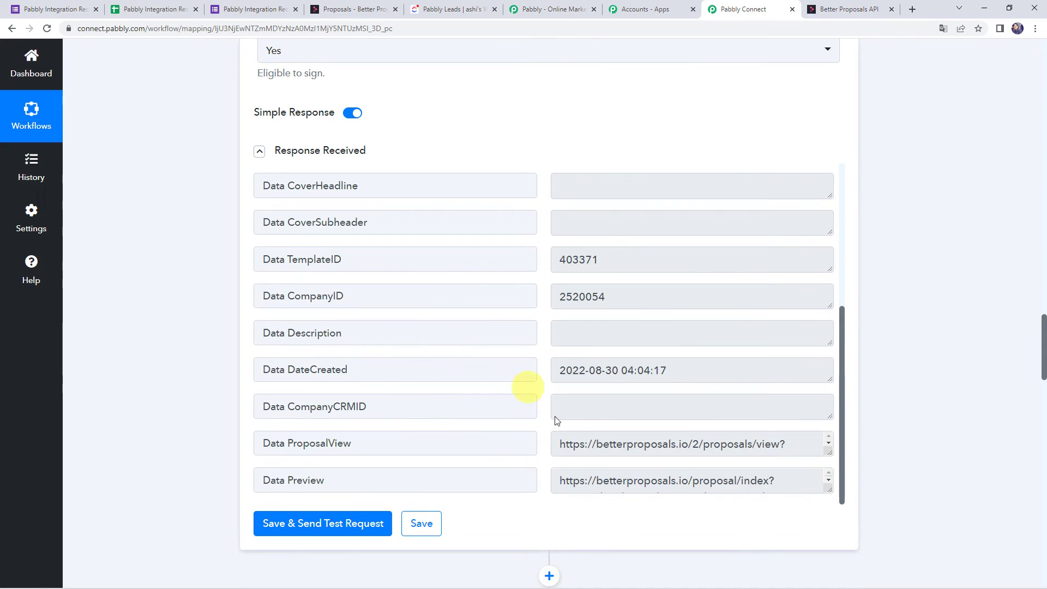
scroll(235, 298, up, 9)
scroll(236, 298, up, 12)
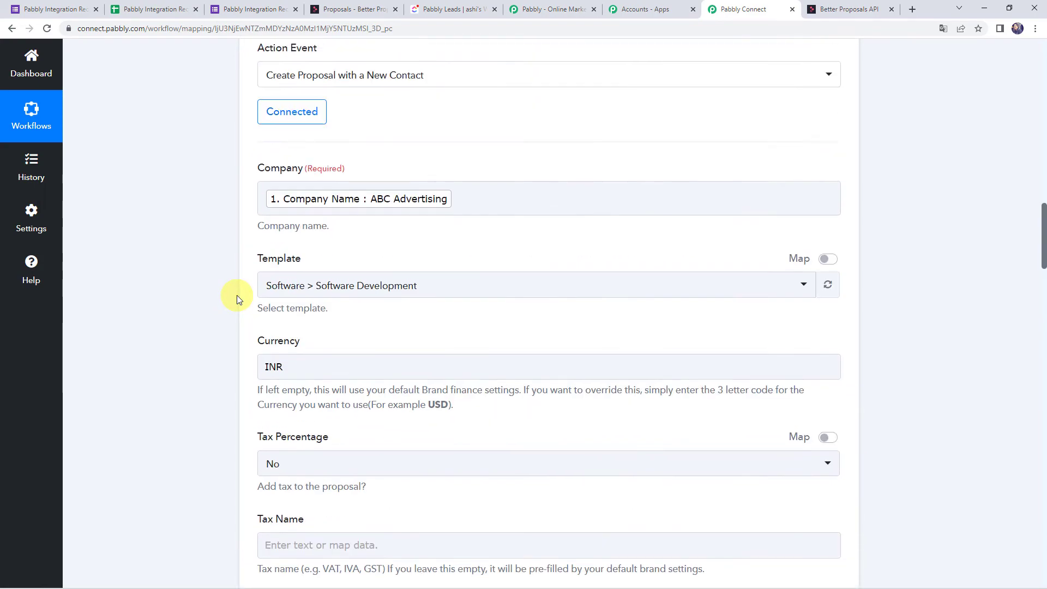
scroll(208, 259, down, 20)
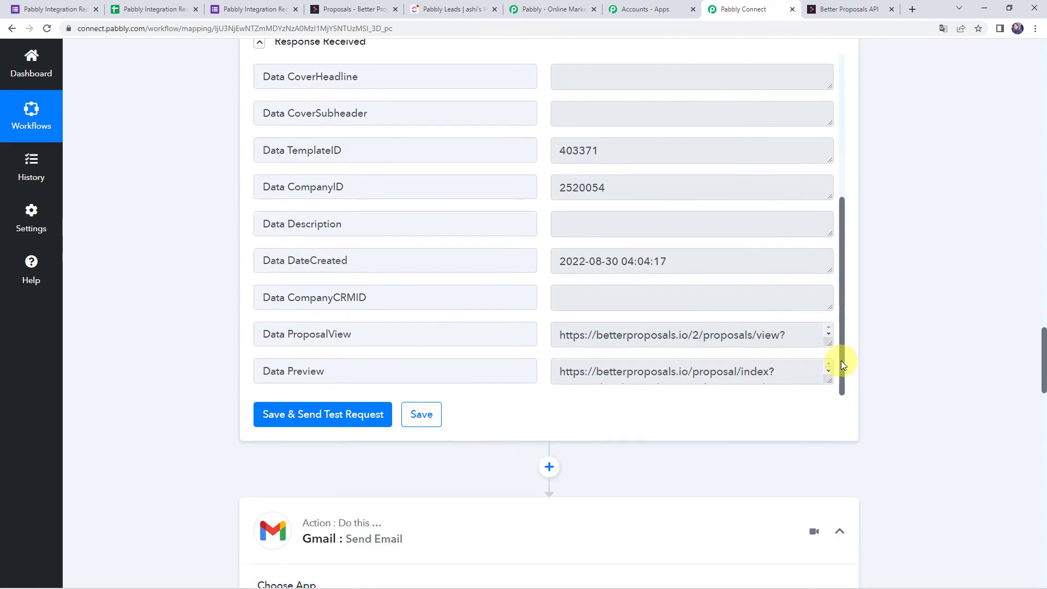
drag(831, 383, 827, 447)
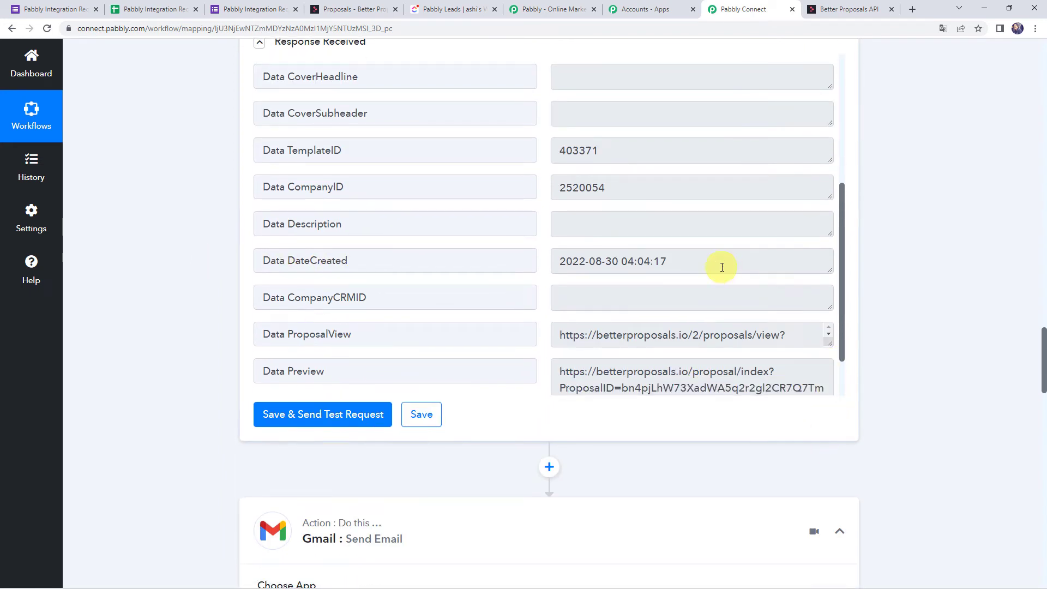
scroll(722, 267, down, 2)
double_click(734, 325)
click(522, 295)
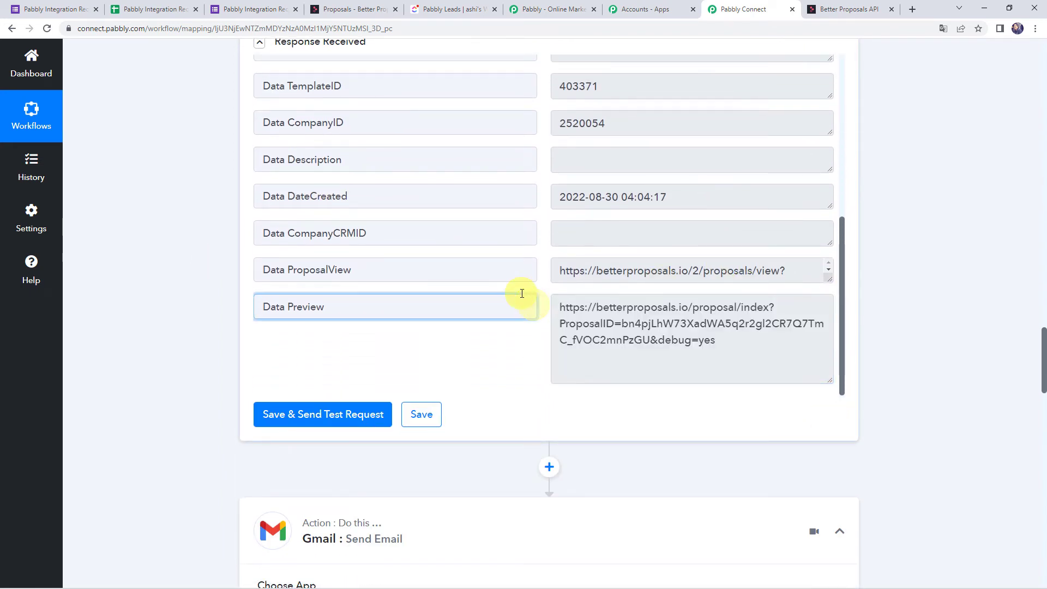
scroll(182, 268, down, 20)
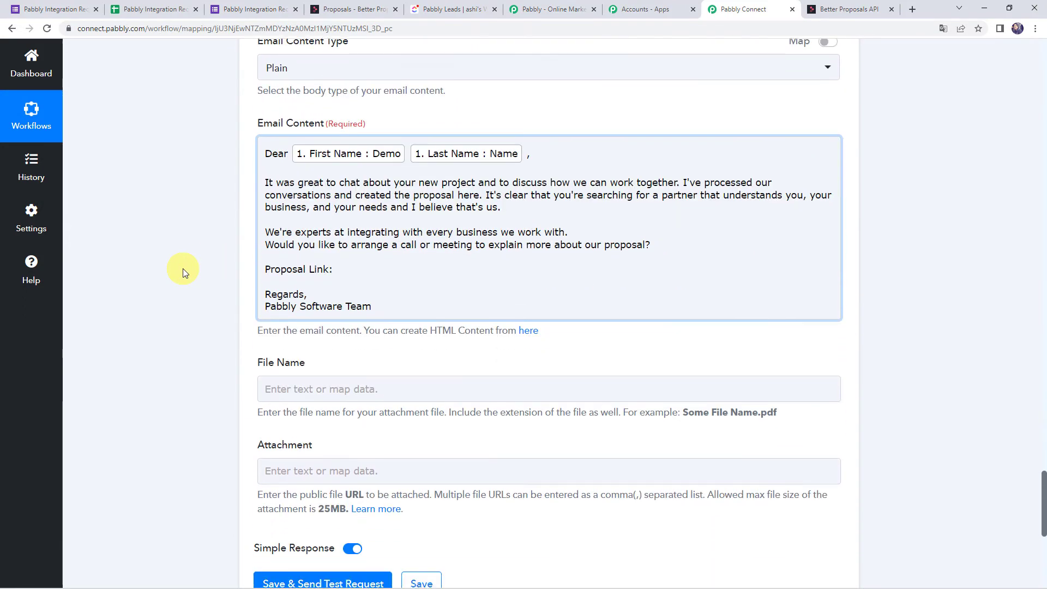
click(351, 274)
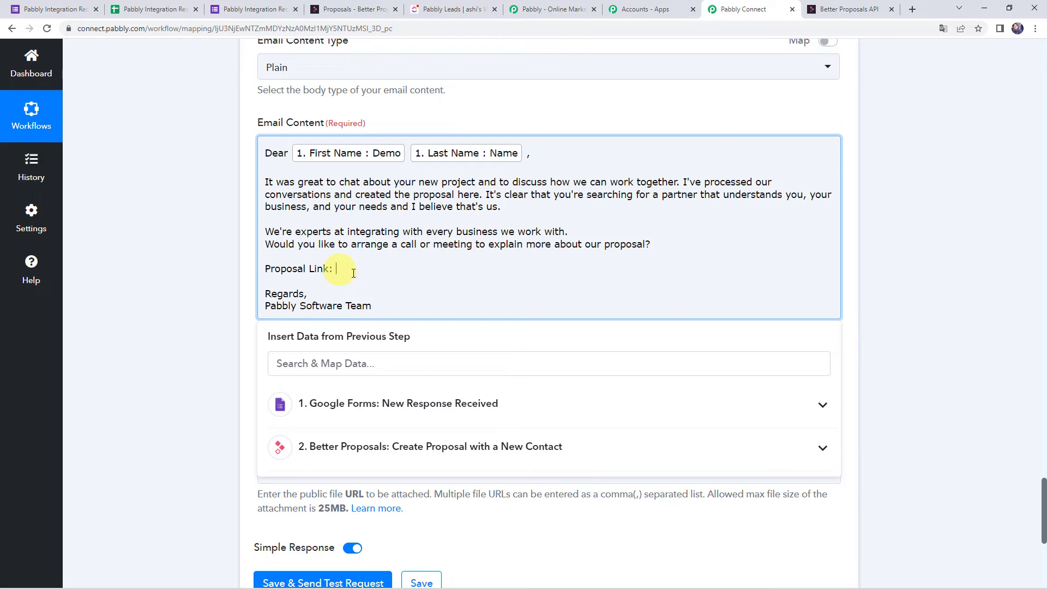
scroll(328, 322, down, 1)
click(332, 393)
scroll(352, 458, down, 5)
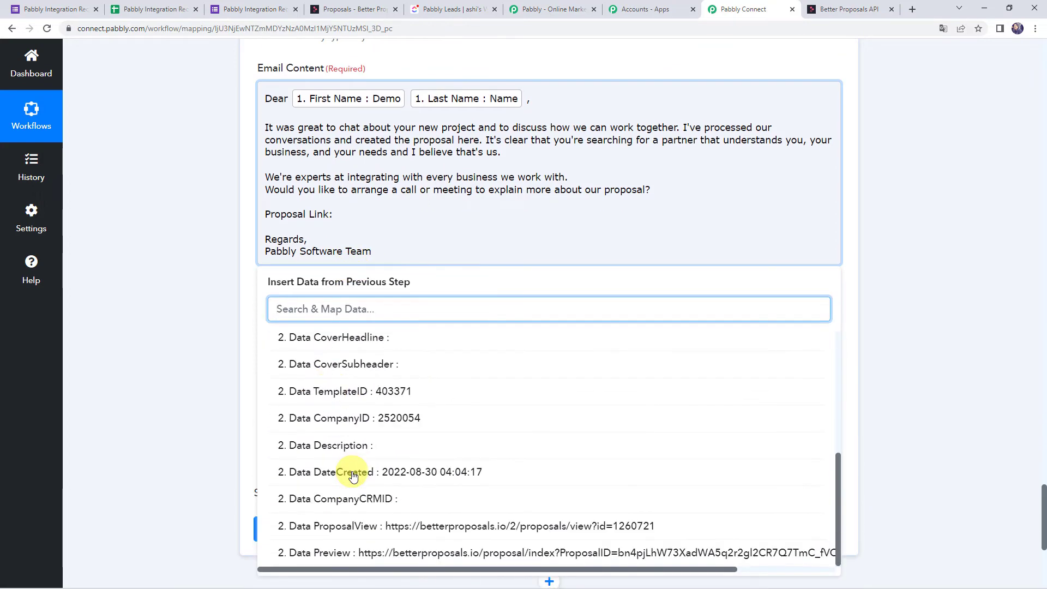
click(374, 557)
click(185, 370)
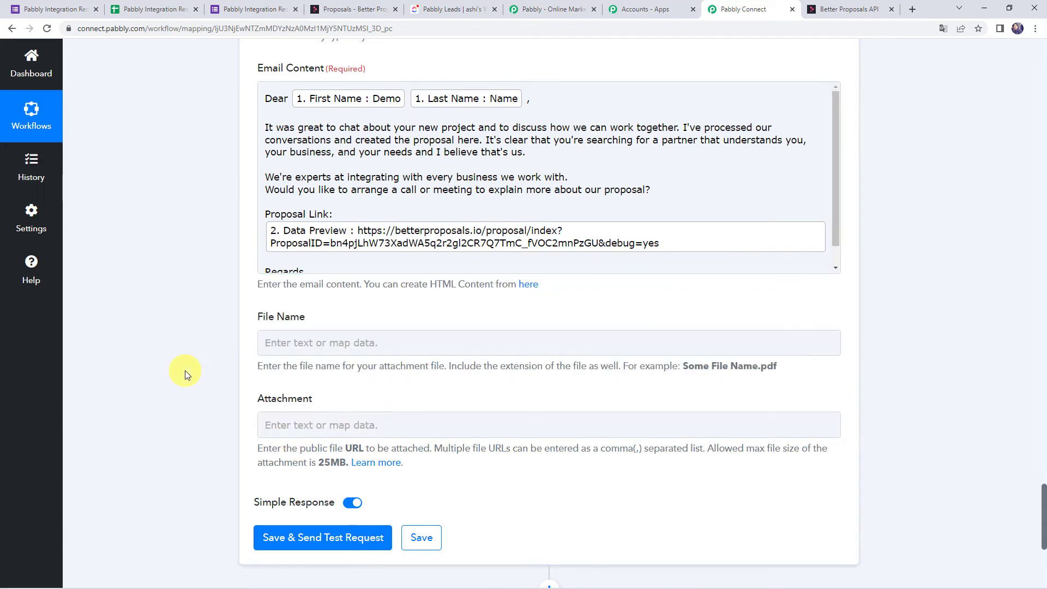
Leave the optional file name and attachment fields empty.
click(279, 337)
click(279, 341)
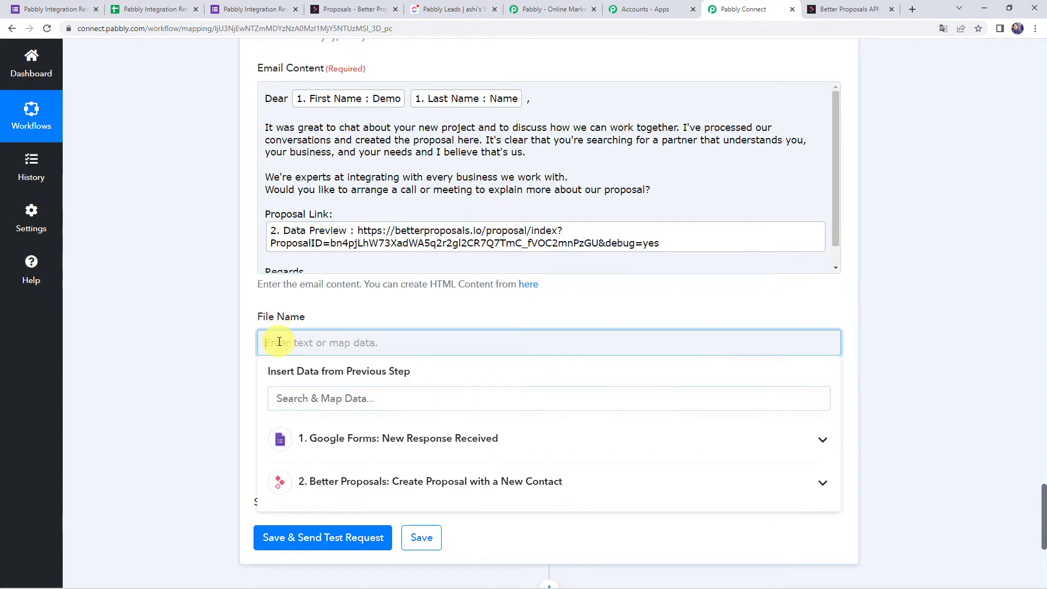
click(222, 360)
click(285, 420)
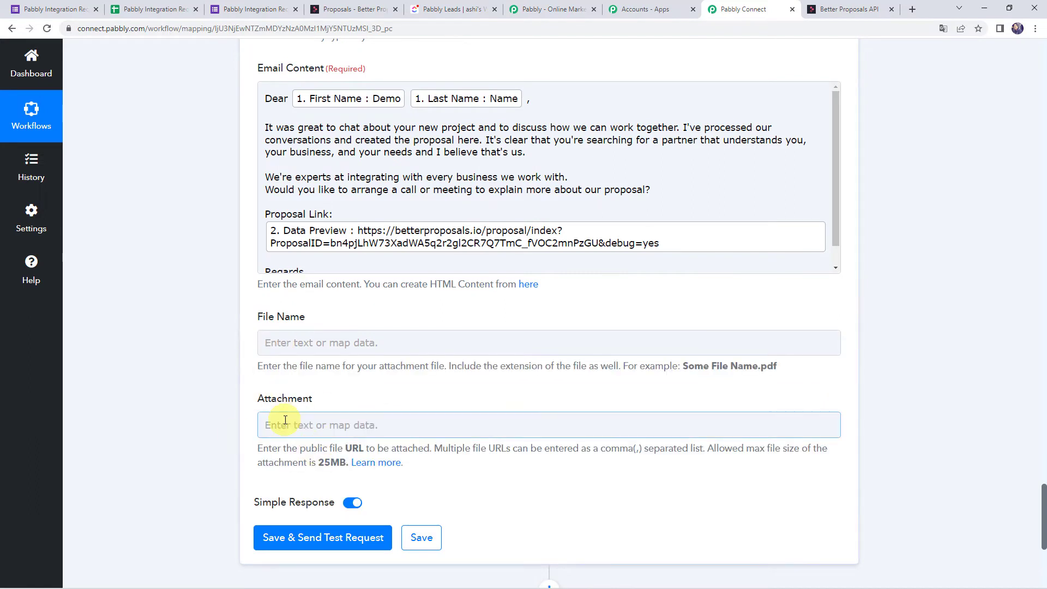
click(252, 420)
scroll(175, 420, down, 2)
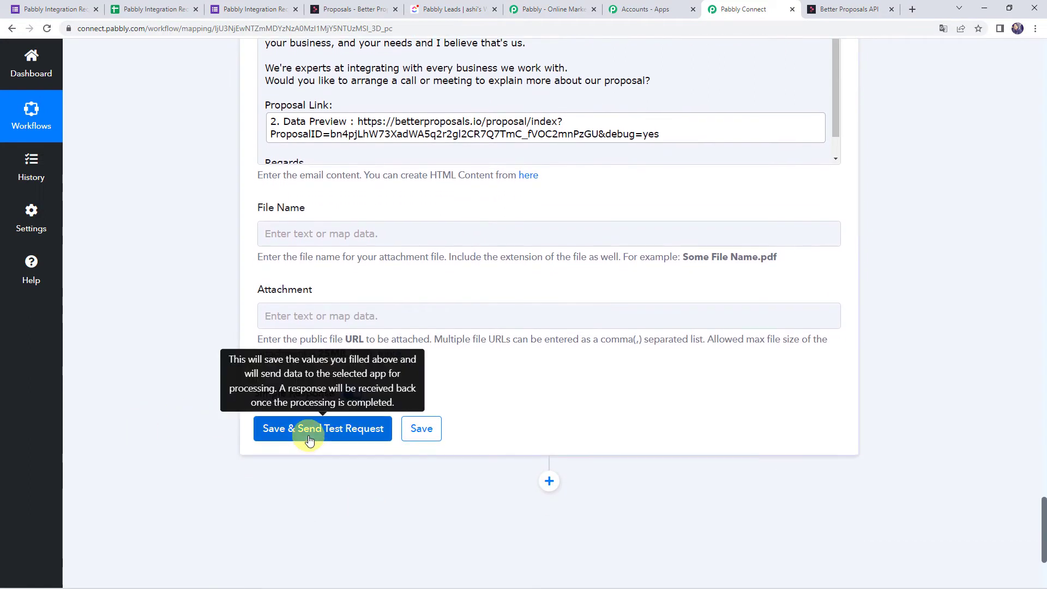
Send a test email, confirm Response Result Status reads 'sent', then go to the Gmail inbox.
click(309, 439)
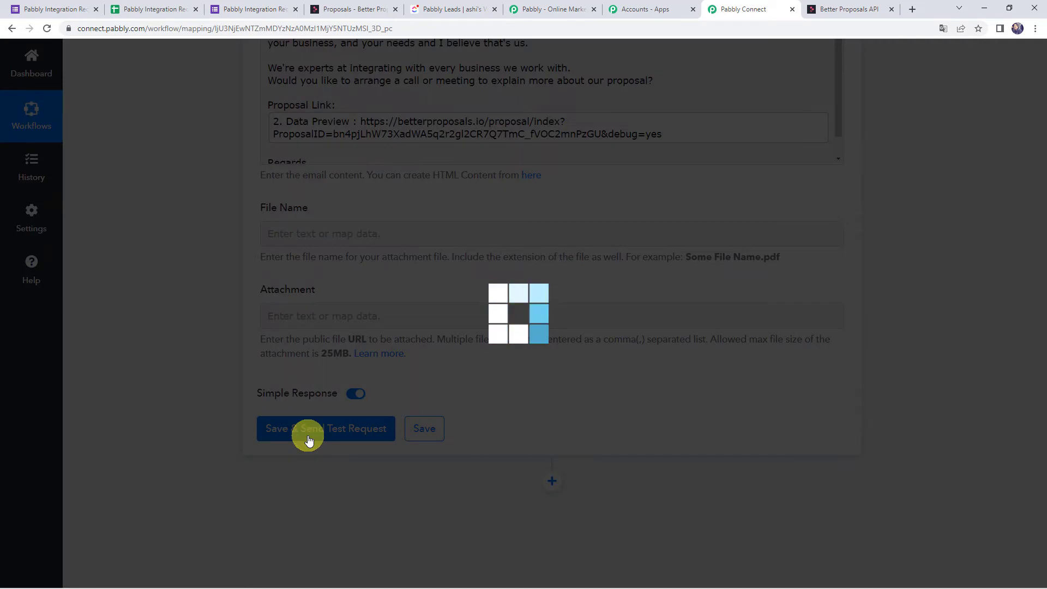
scroll(191, 327, down, 4)
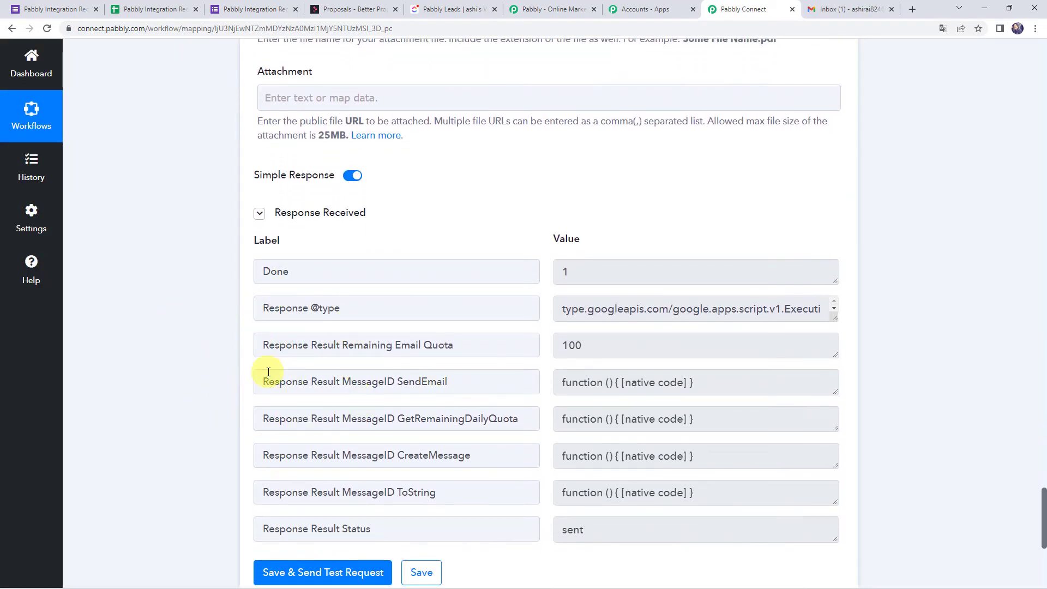
drag(258, 531, 411, 535)
drag(669, 532, 504, 525)
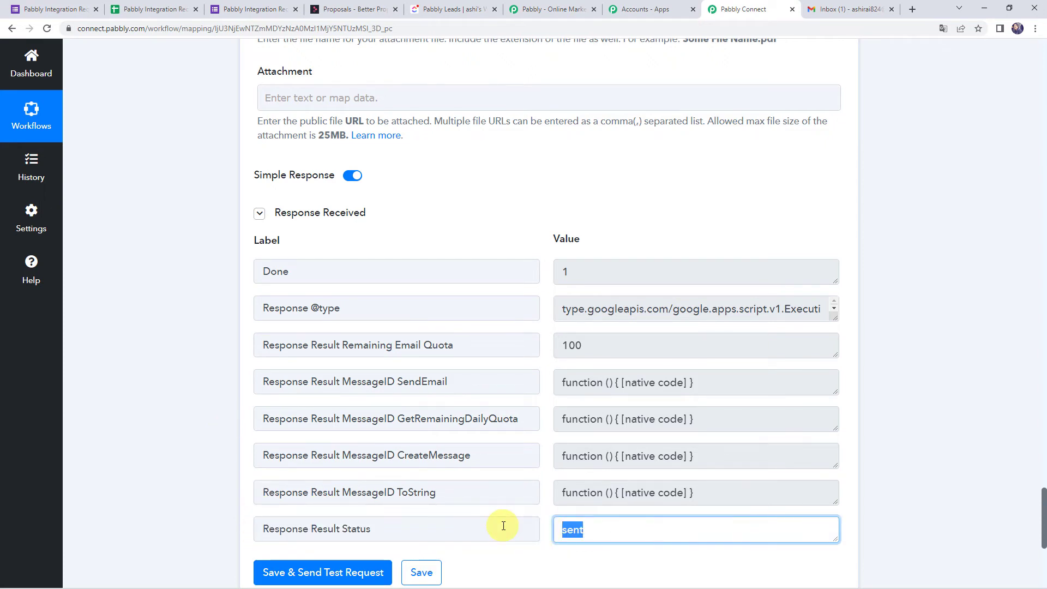
click(856, 12)
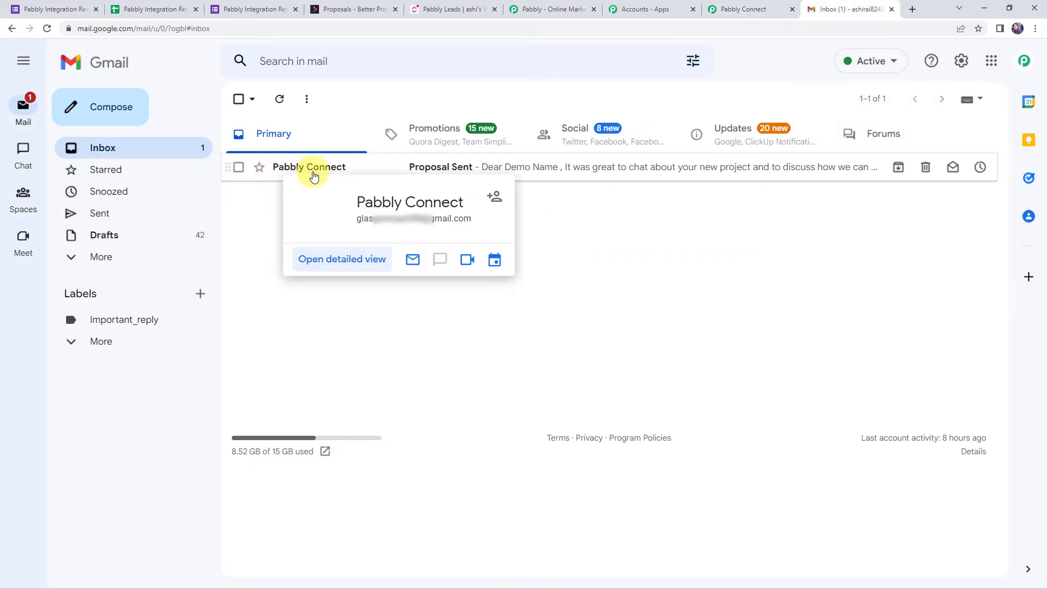
Open the 'Proposal Sent' email and follow its betterproposals.io proposal link.
click(550, 168)
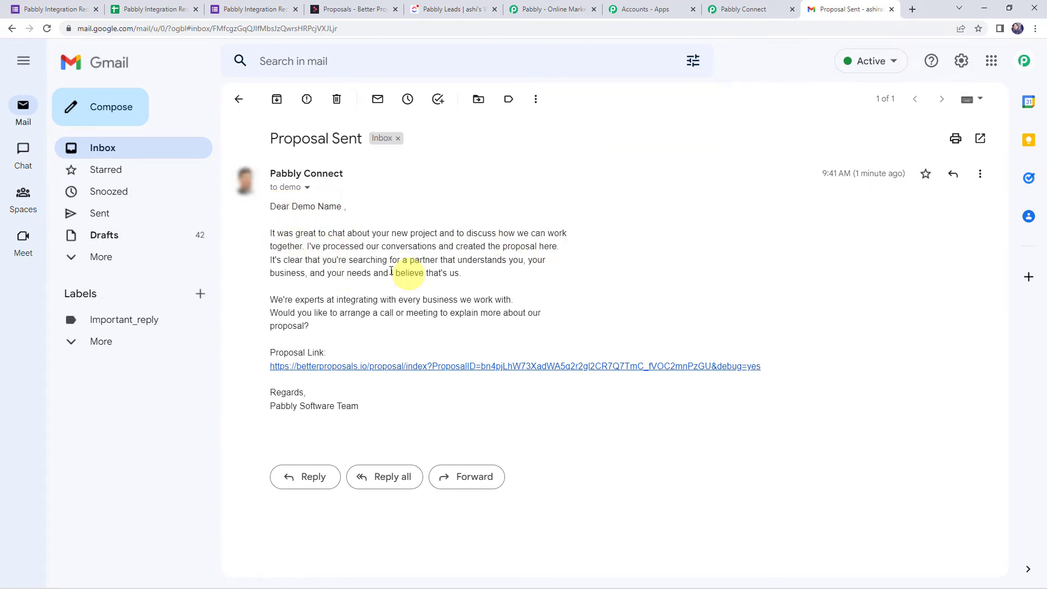
click(390, 369)
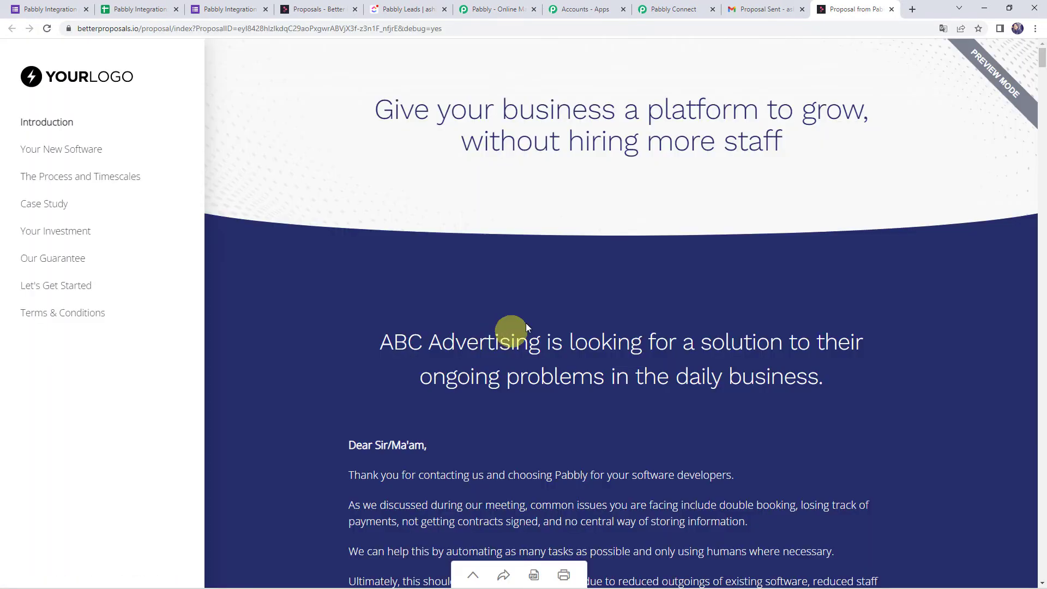
Verify 'ABC Advertising' appears as the proposal's client, then return to Pabbly Connect.
drag(380, 342, 539, 341)
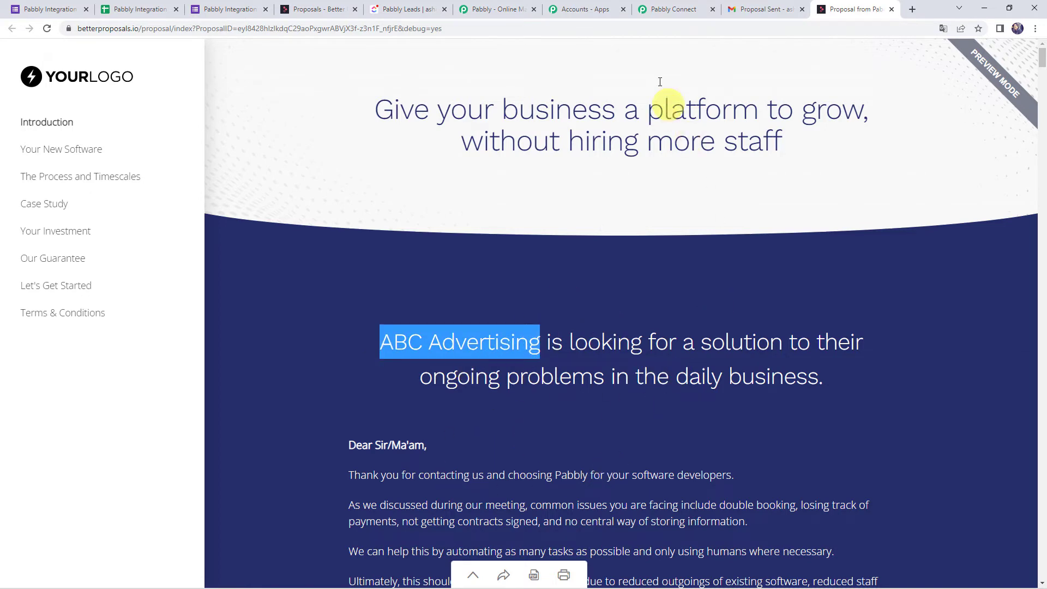
click(673, 9)
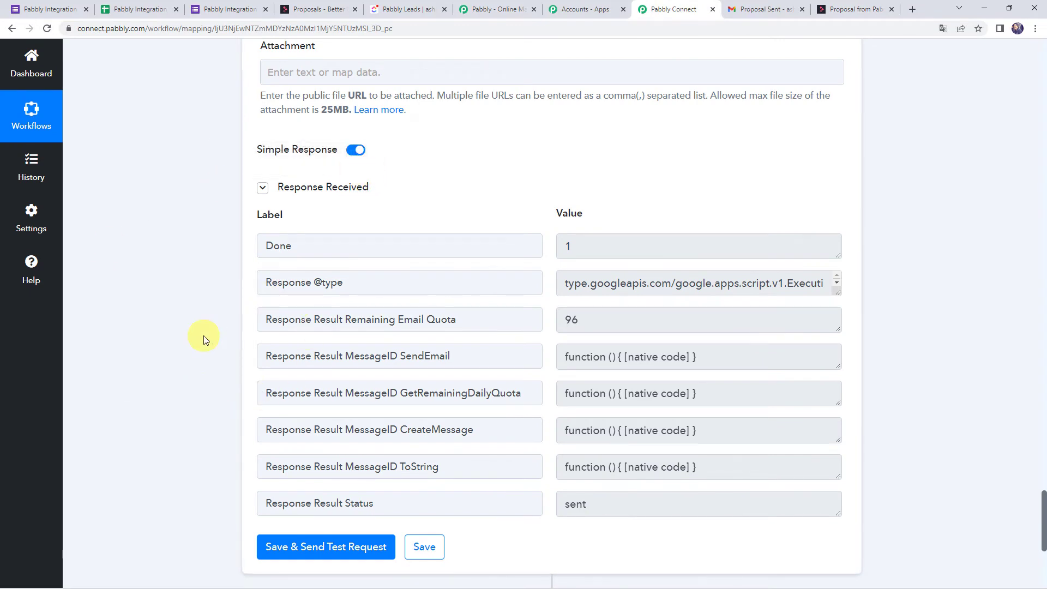
Add a new action step using ClickUp with the Create Task event.
scroll(205, 339, down, 6)
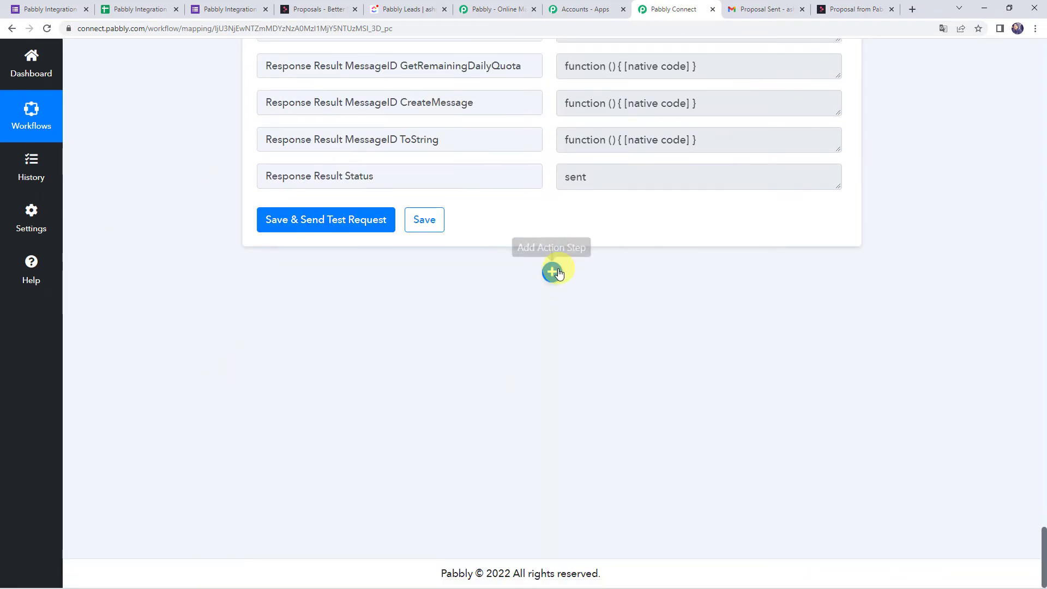
click(552, 271)
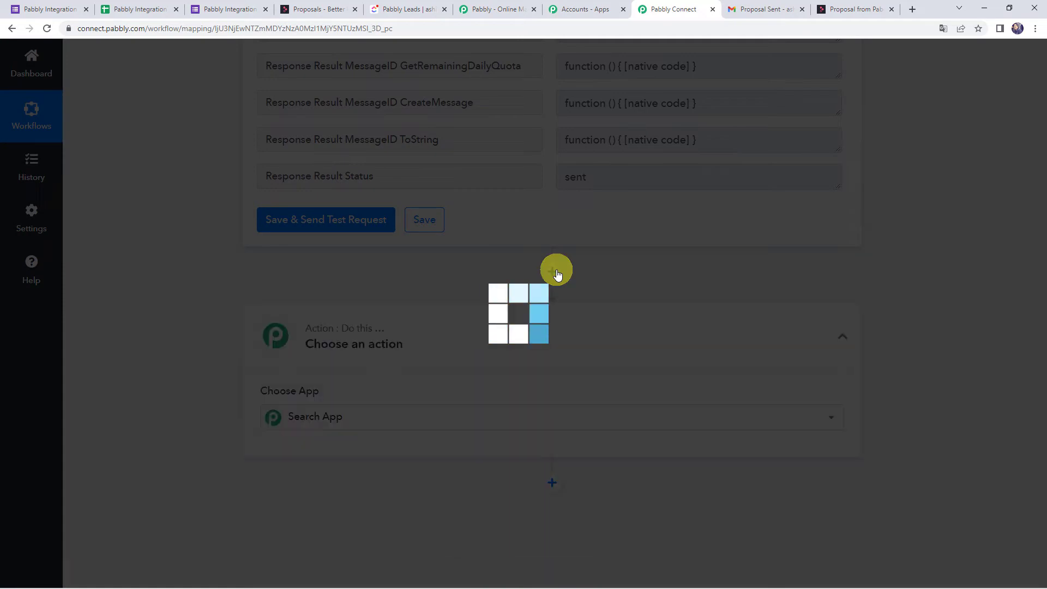
scroll(346, 276, down, 3)
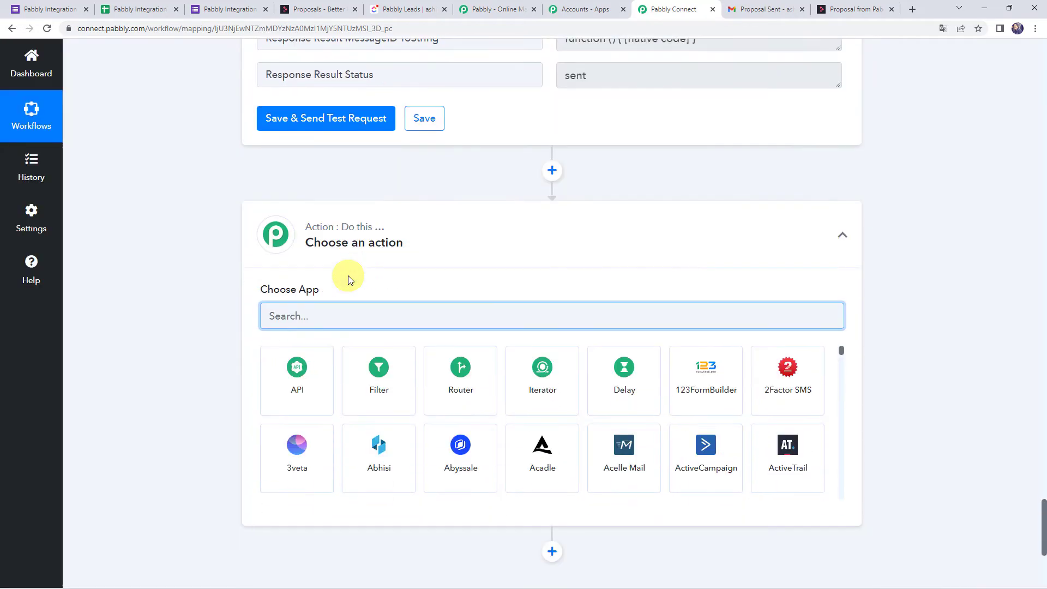
text(Cli)
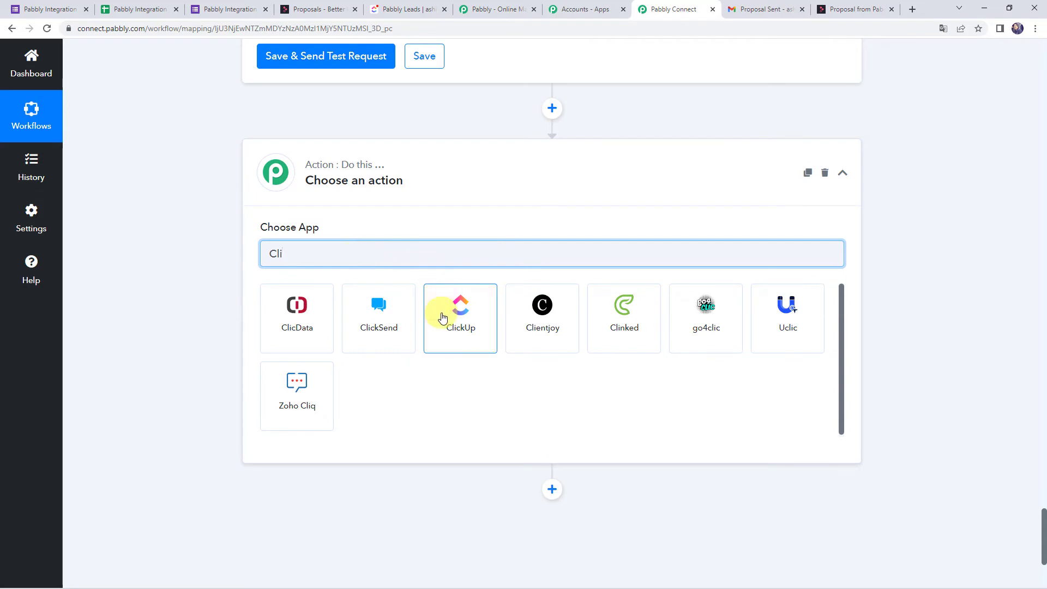
click(446, 319)
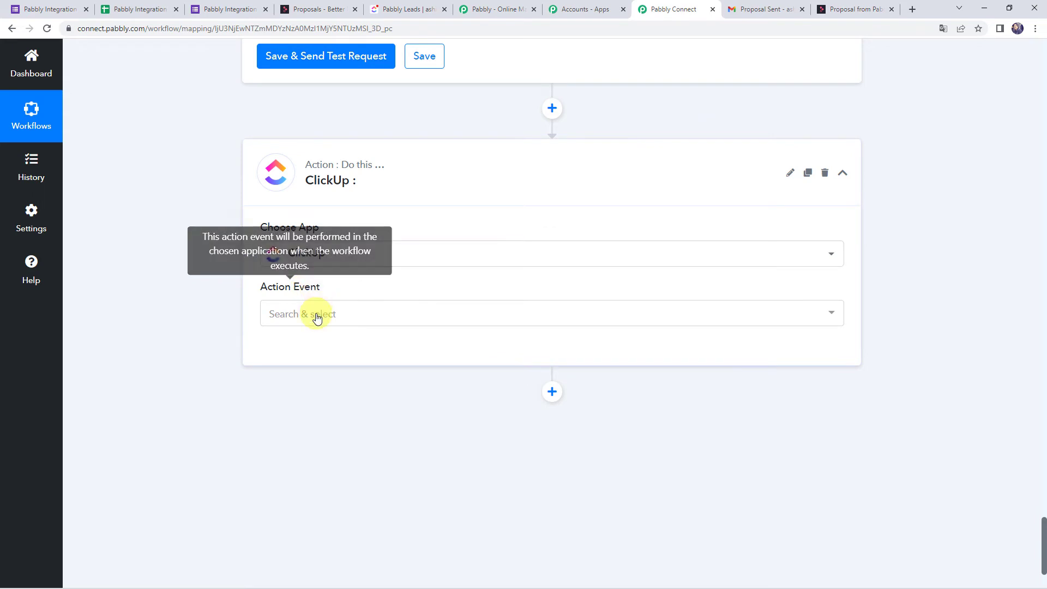
click(317, 316)
click(304, 384)
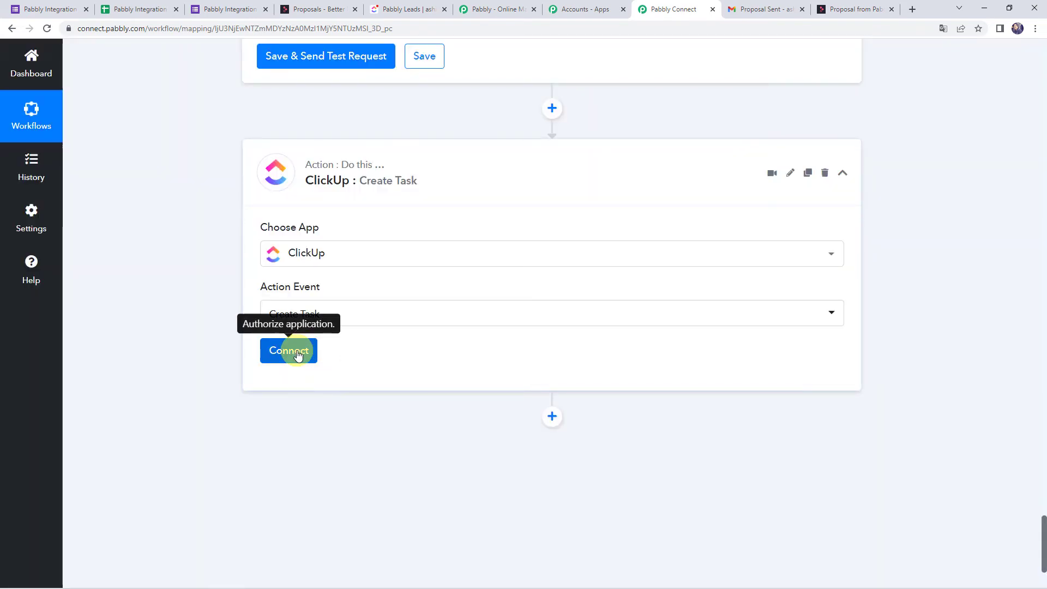
Start a new ClickUp connection and switch to ClickUp to find the API token.
click(291, 351)
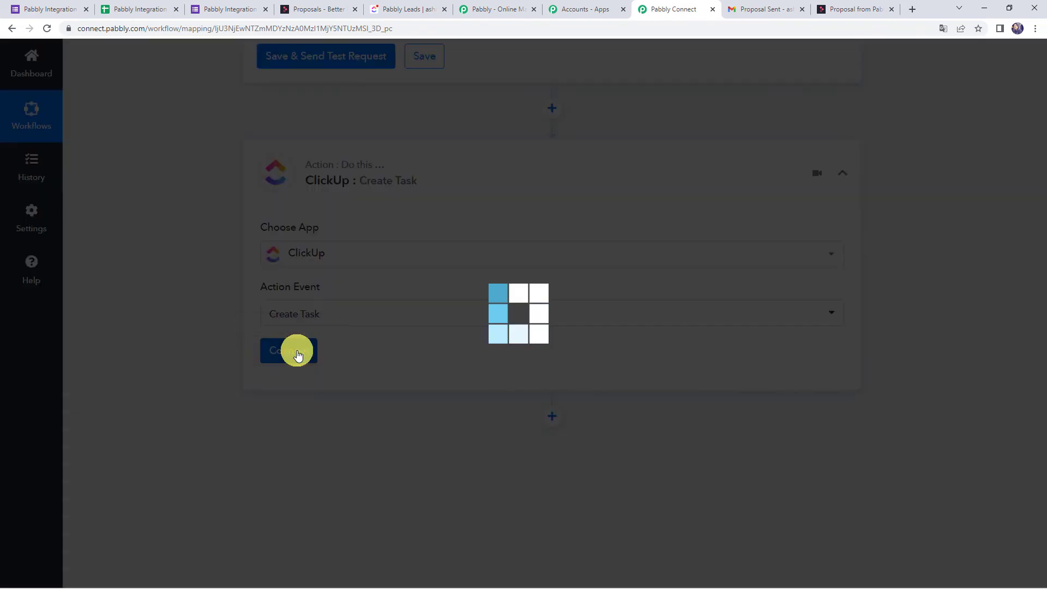
click(545, 186)
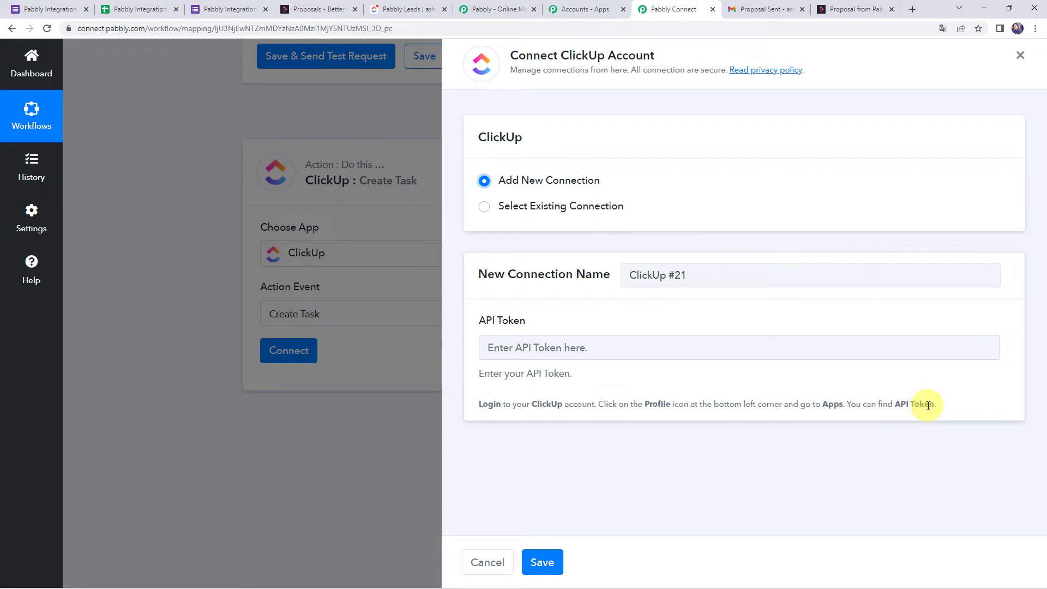
click(418, 8)
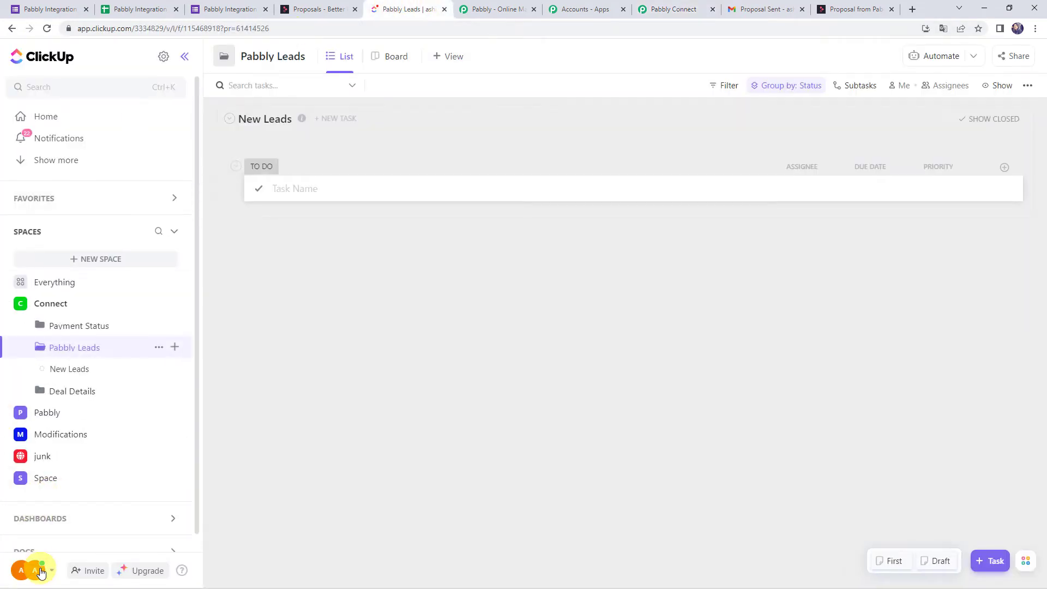
Copy the API token from ClickUp's Apps settings and return to Pabbly Connect.
click(40, 572)
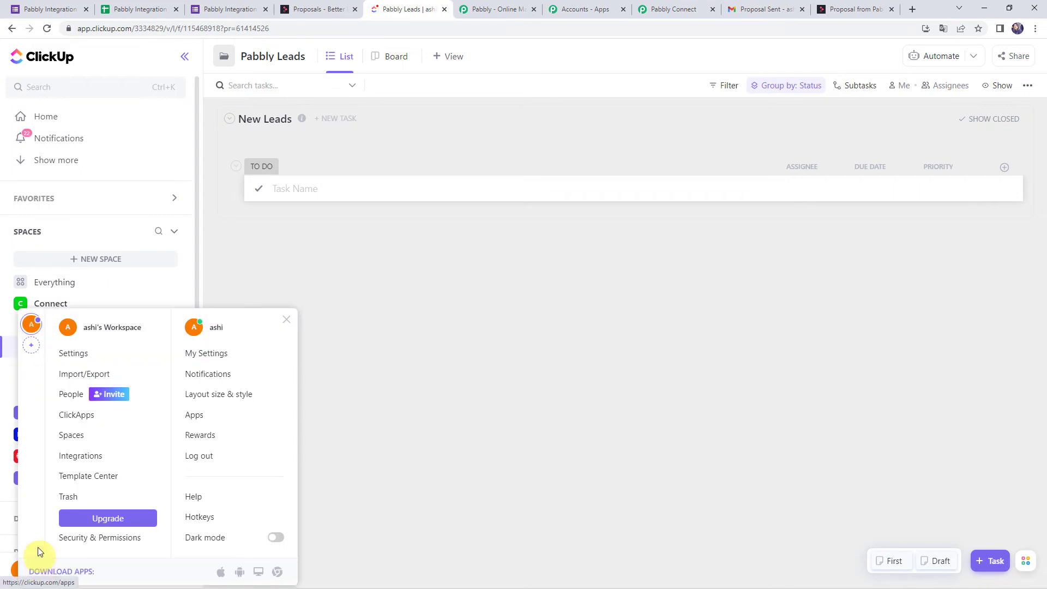
click(191, 419)
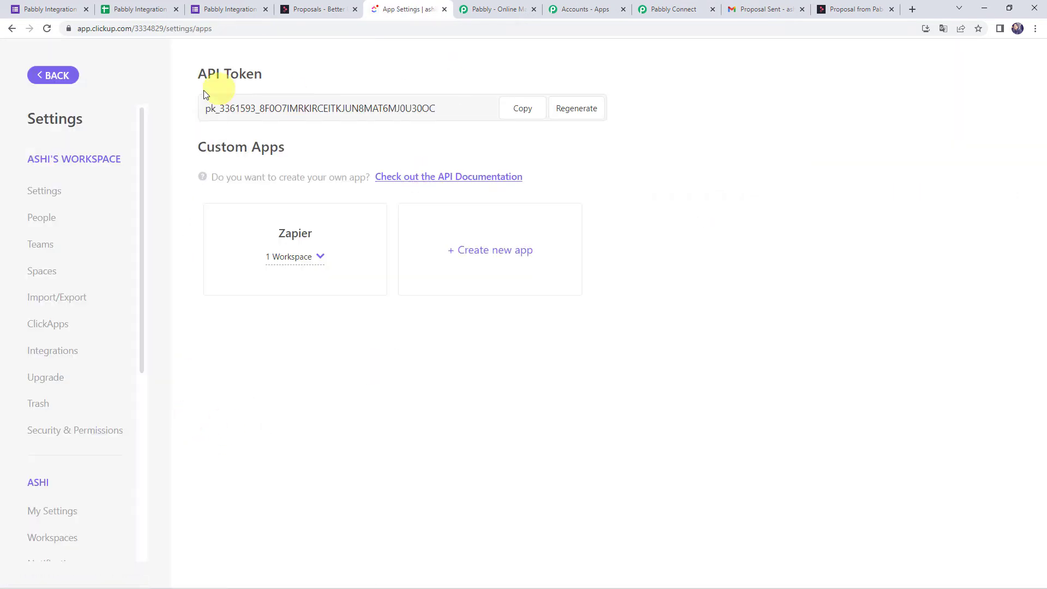
click(519, 108)
click(666, 5)
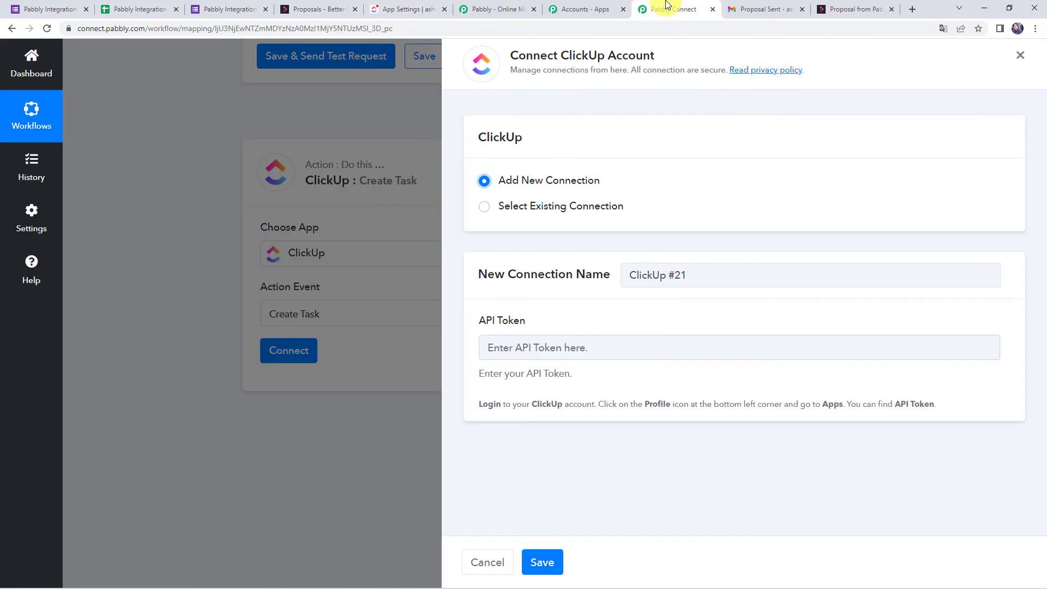
Paste the ClickUp API token into the connection form and save it.
click(504, 345)
right_click(504, 345)
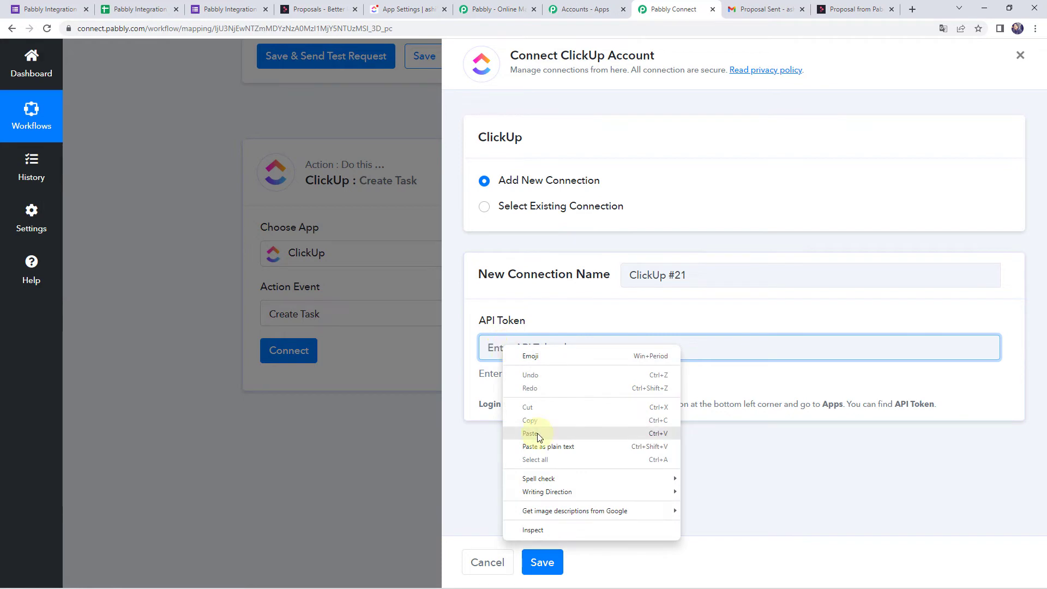
click(538, 433)
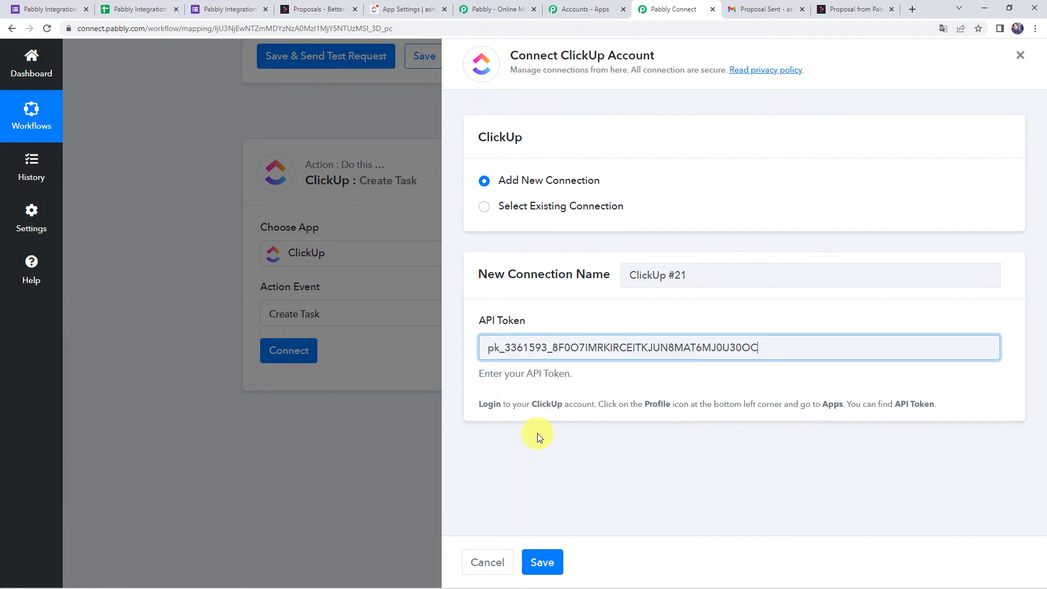
click(552, 565)
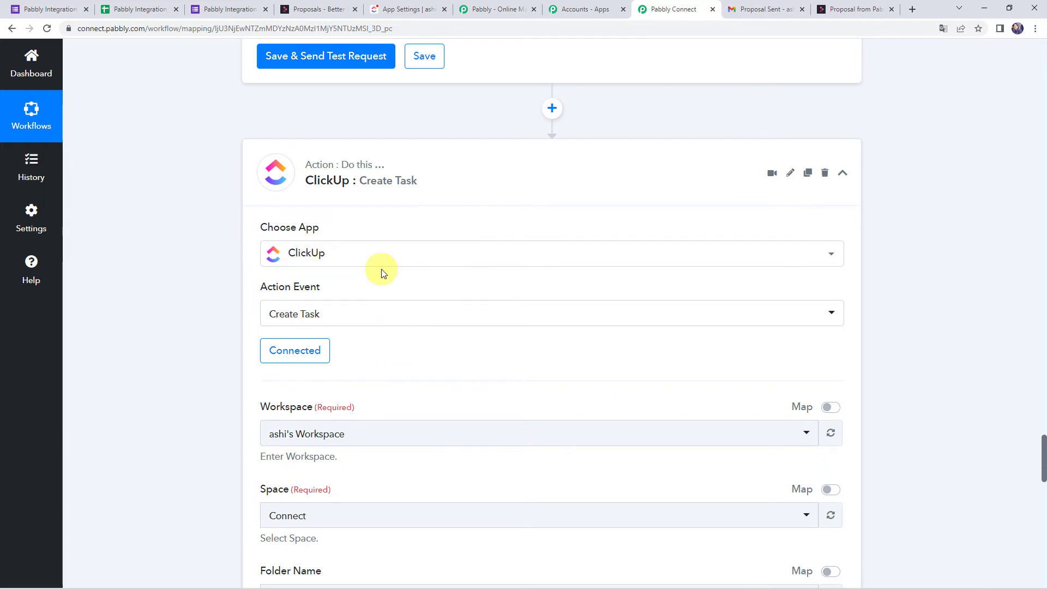
Select the only workspace and keep the Connect space for the task step.
scroll(360, 284, down, 2)
click(294, 330)
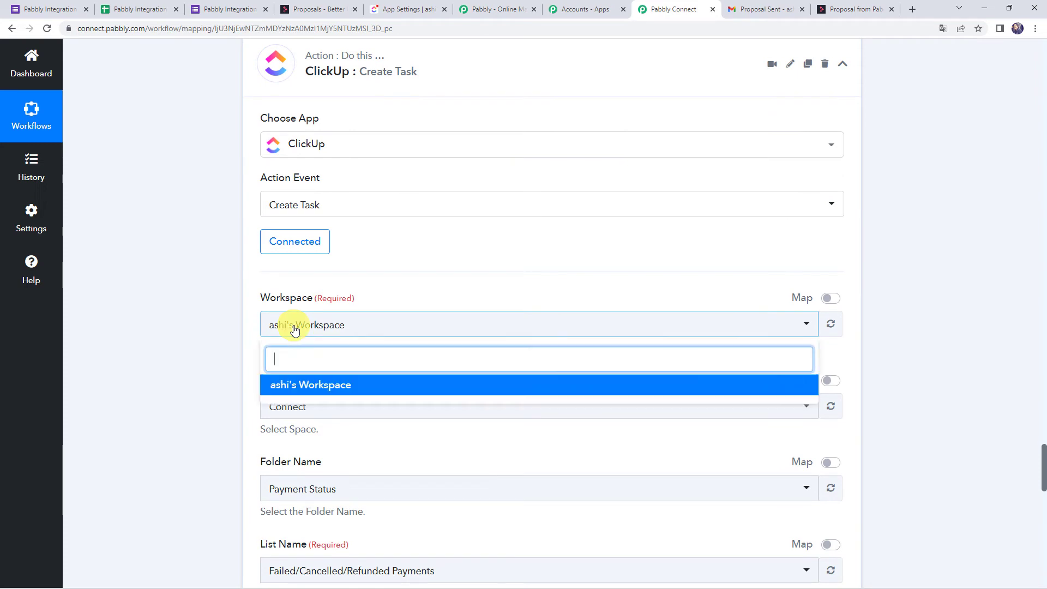
click(194, 325)
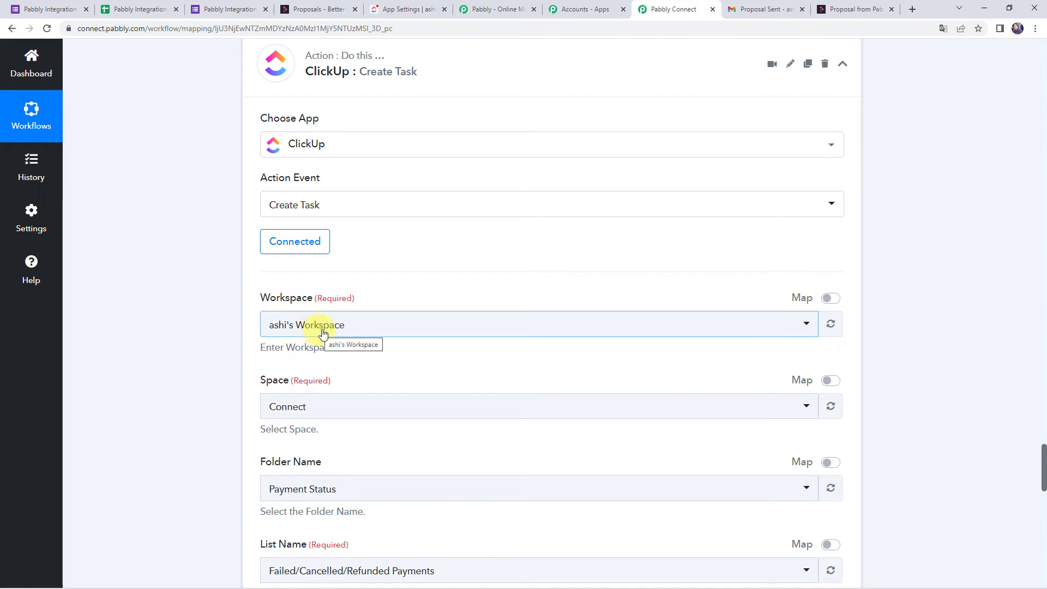
click(355, 325)
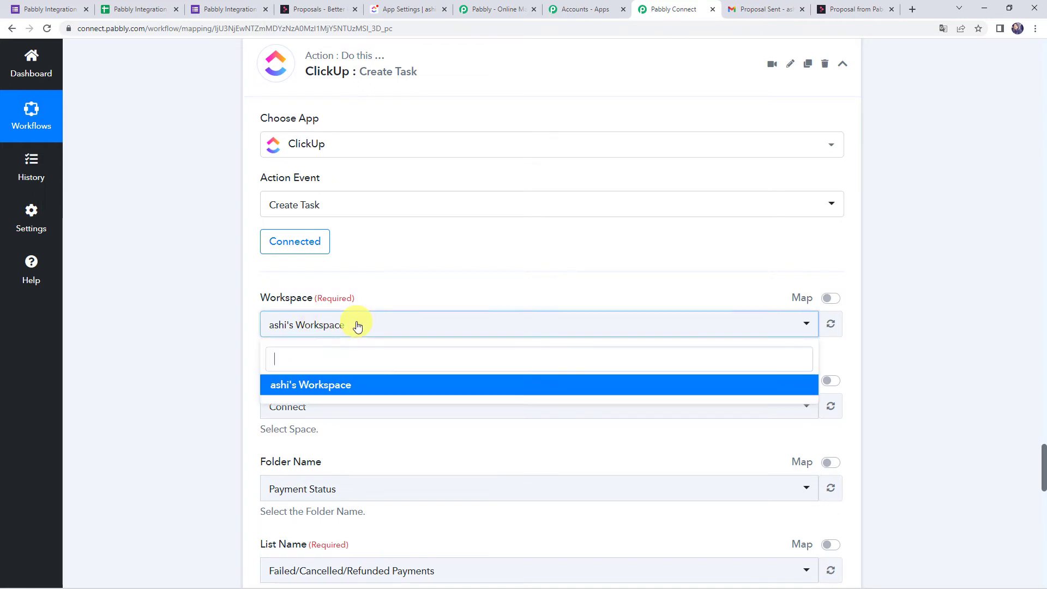
click(337, 385)
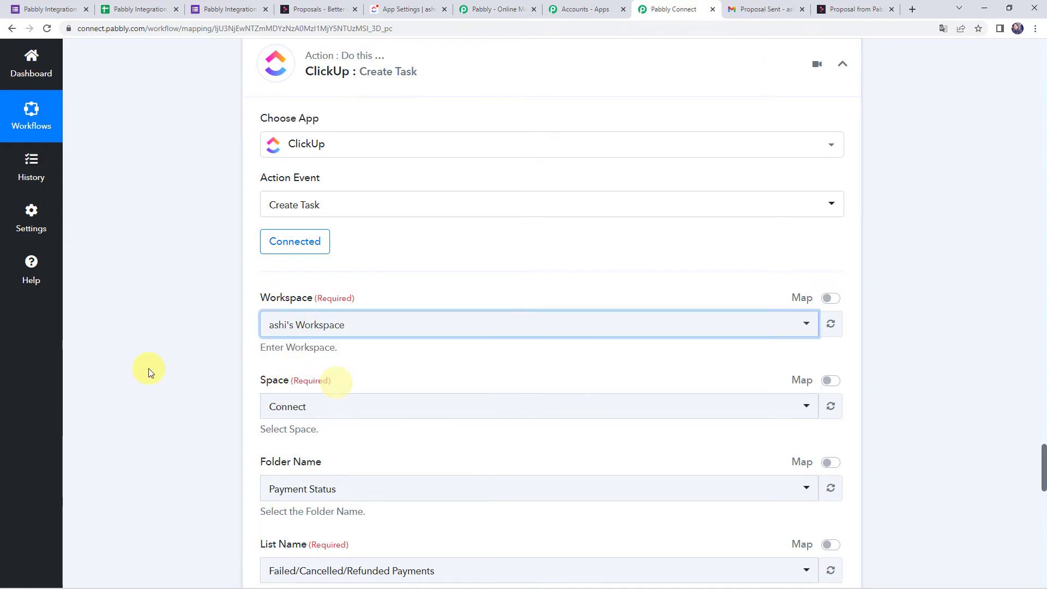
scroll(353, 353, down, 1)
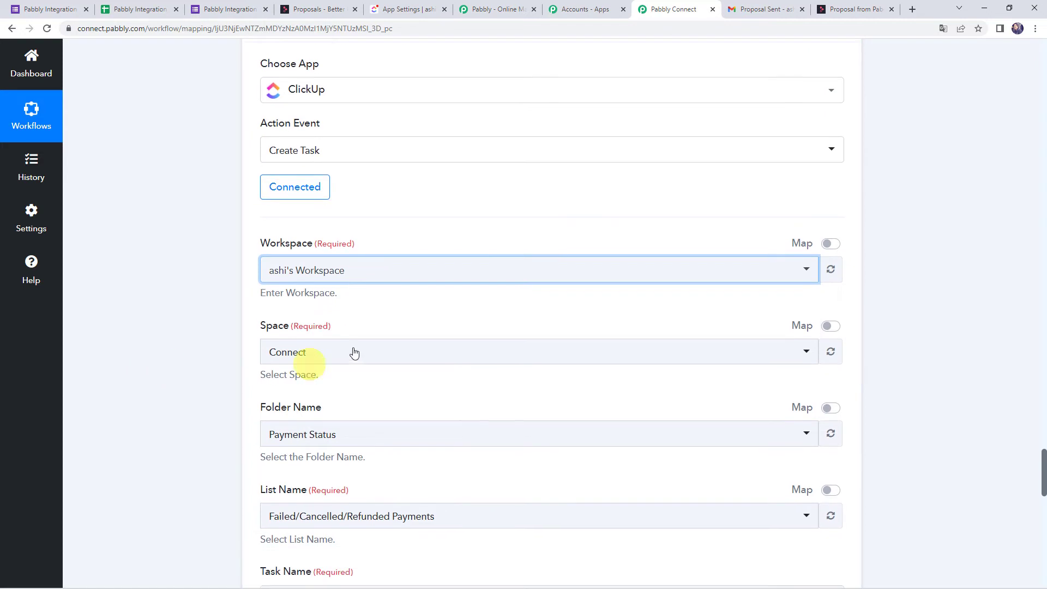
click(317, 357)
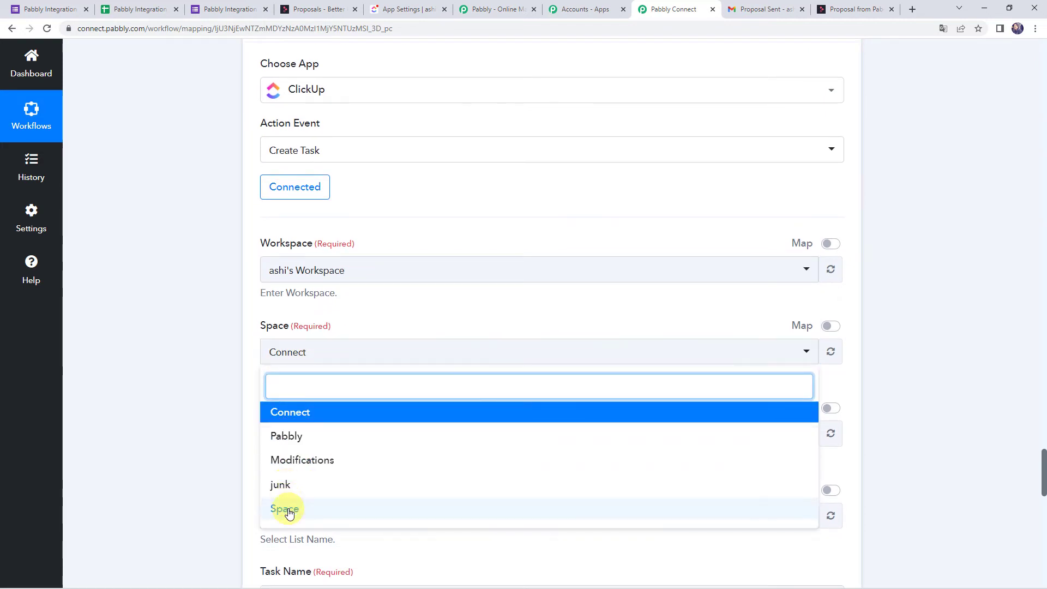
click(212, 368)
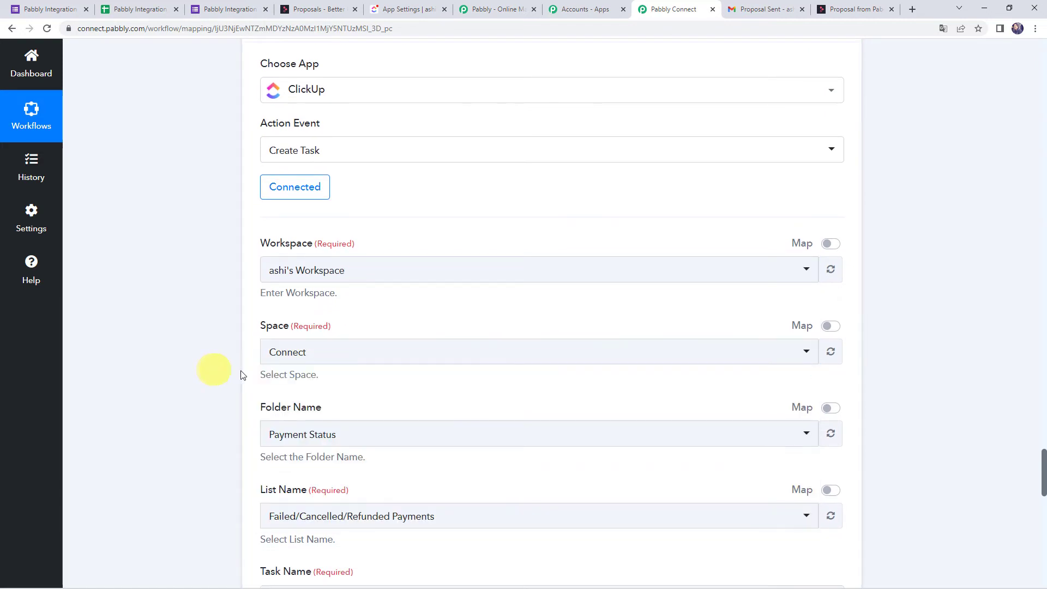
click(404, 6)
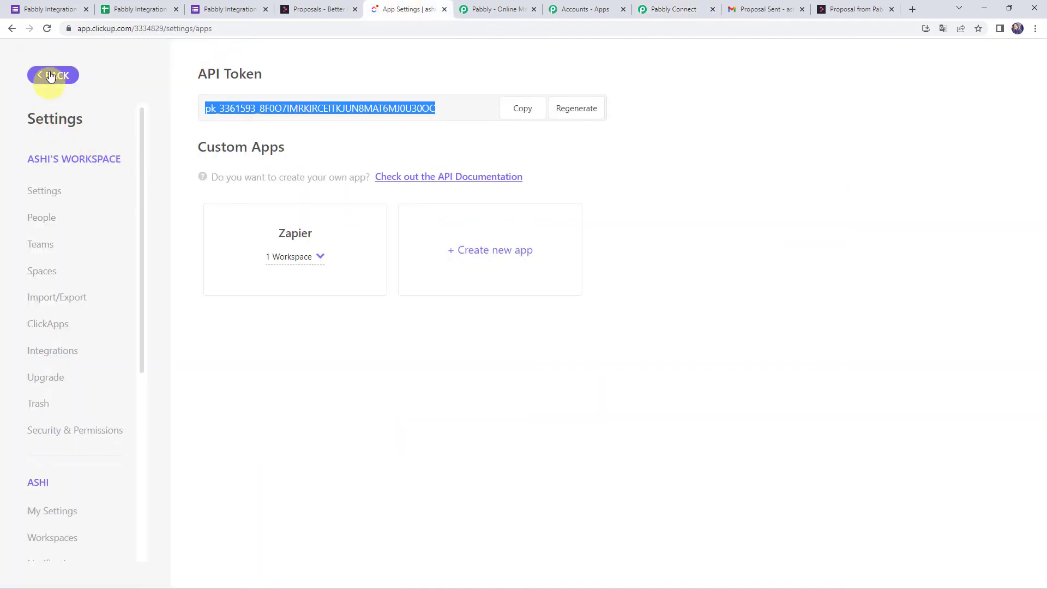
Leave ClickUp settings, review the Connect space's task lists, and go back to the Pabbly Connect form.
click(51, 79)
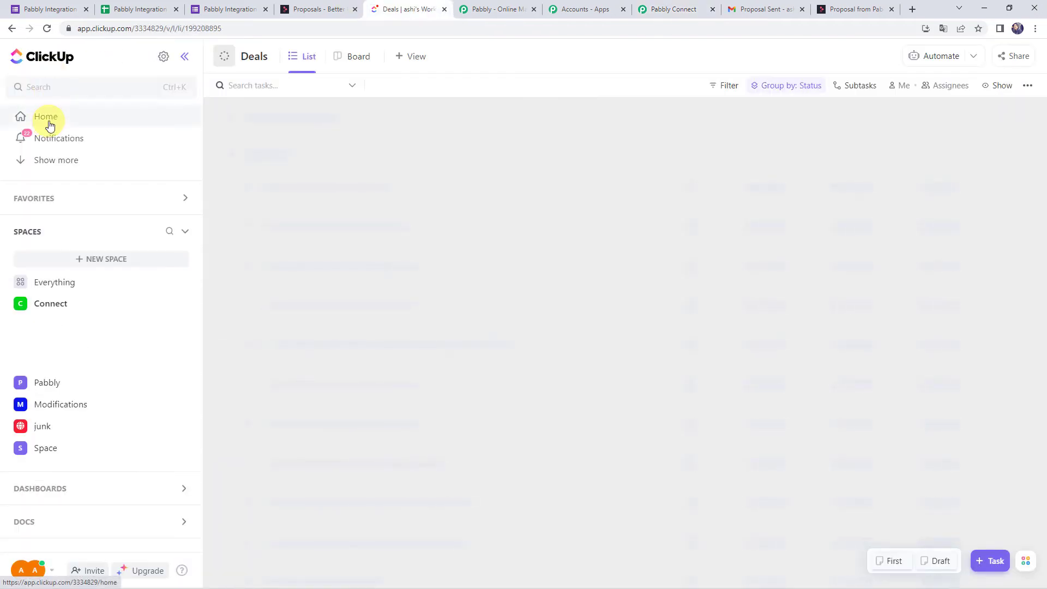
click(50, 303)
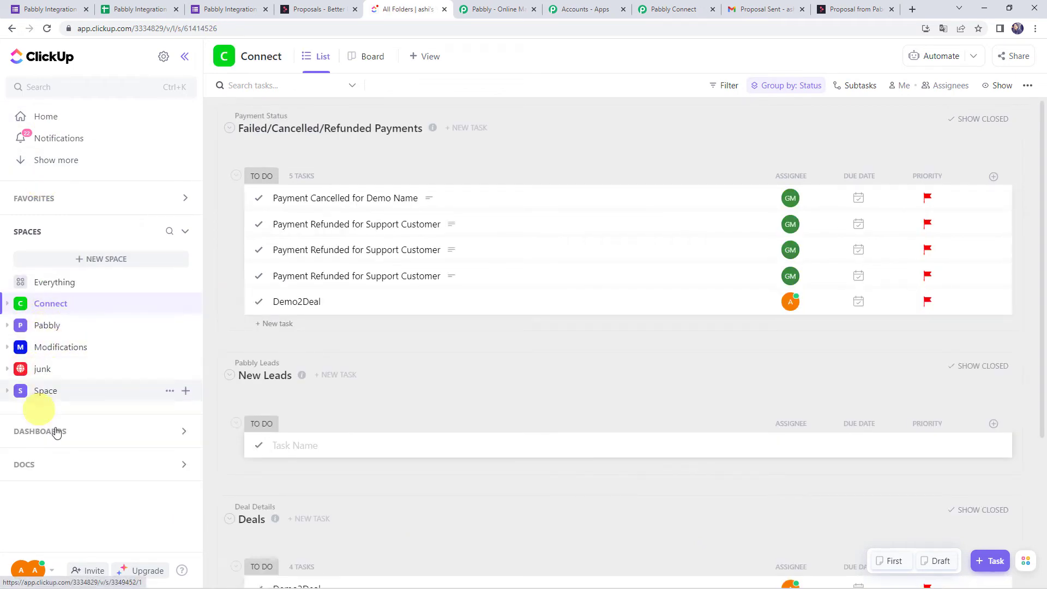
click(666, 9)
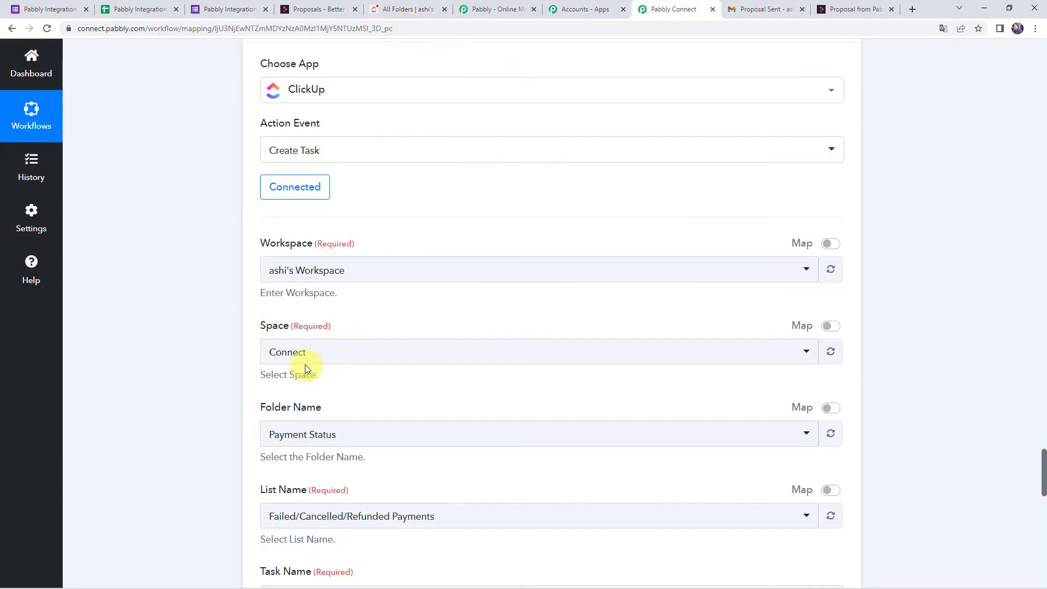
Set the ClickUp step's Space to Pabbly after checking that space's folders in ClickUp.
click(300, 352)
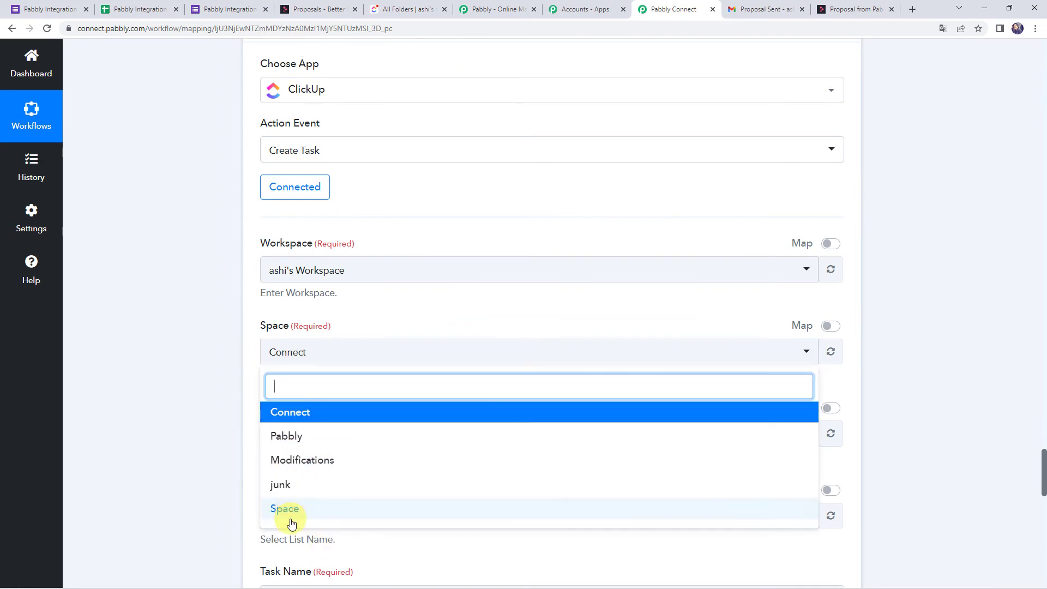
scroll(292, 523, down, 3)
click(303, 184)
click(301, 269)
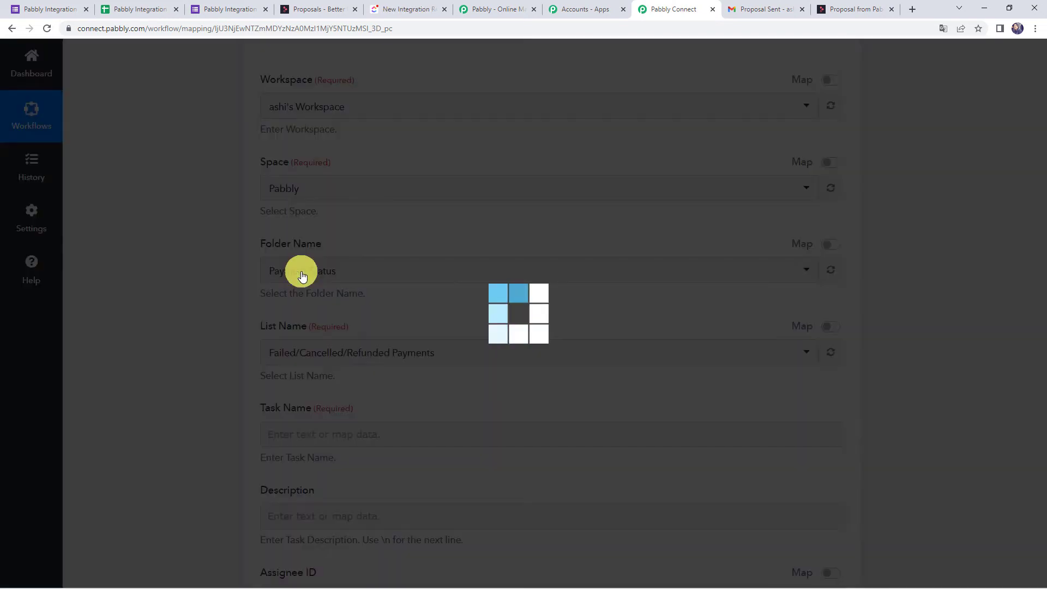
click(390, 7)
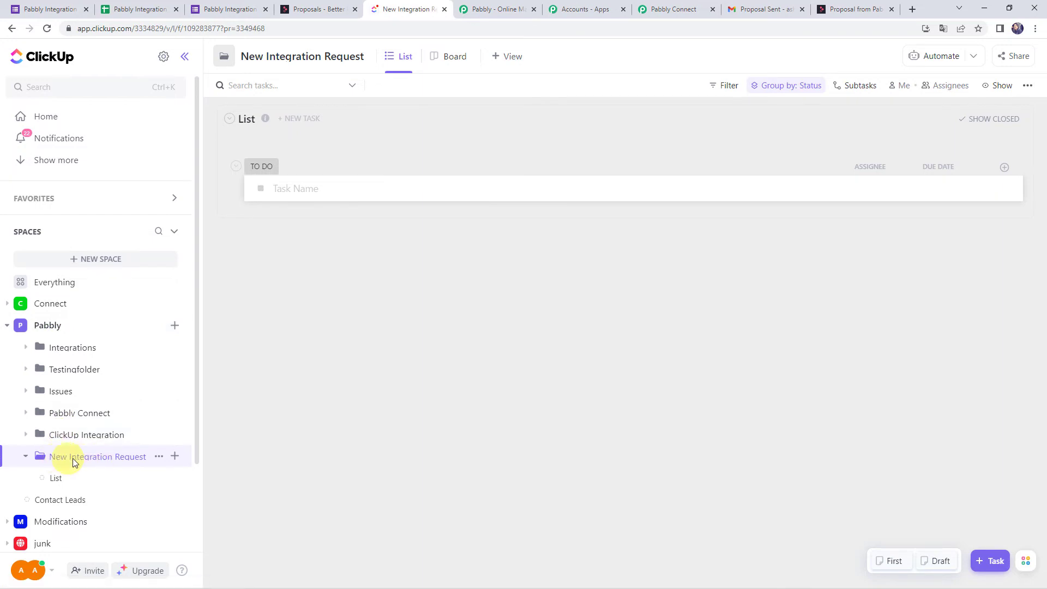
click(134, 460)
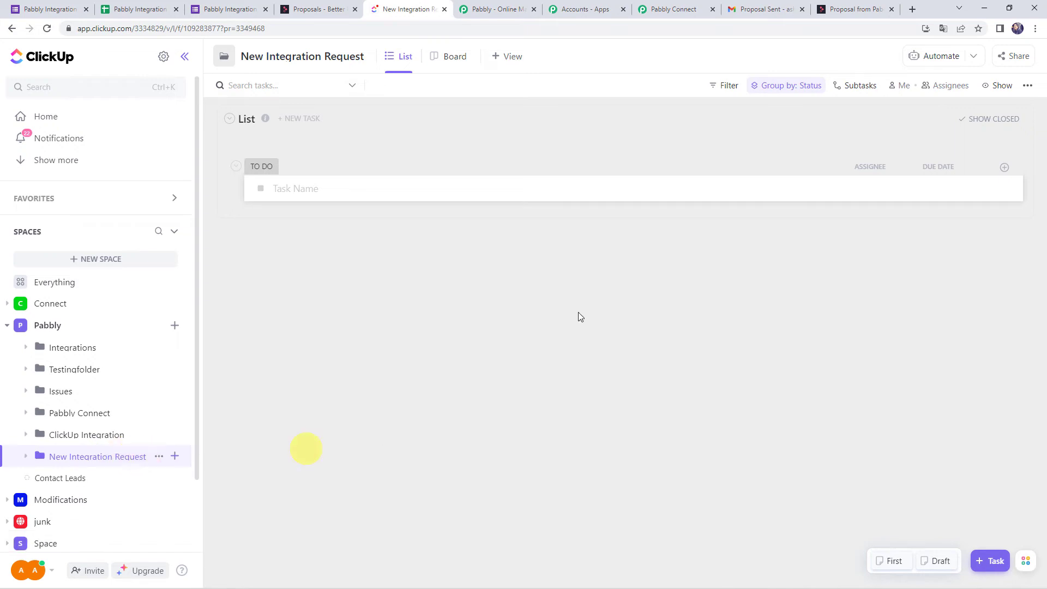
click(668, 9)
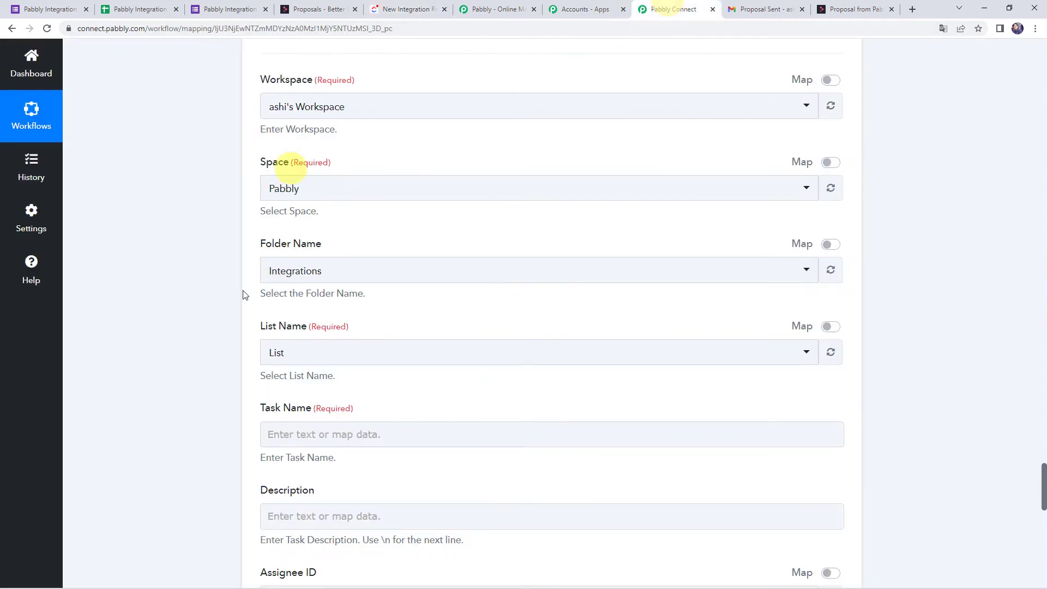
Choose folder New Integration Request and refresh List Name so it shows New Requests.
click(292, 275)
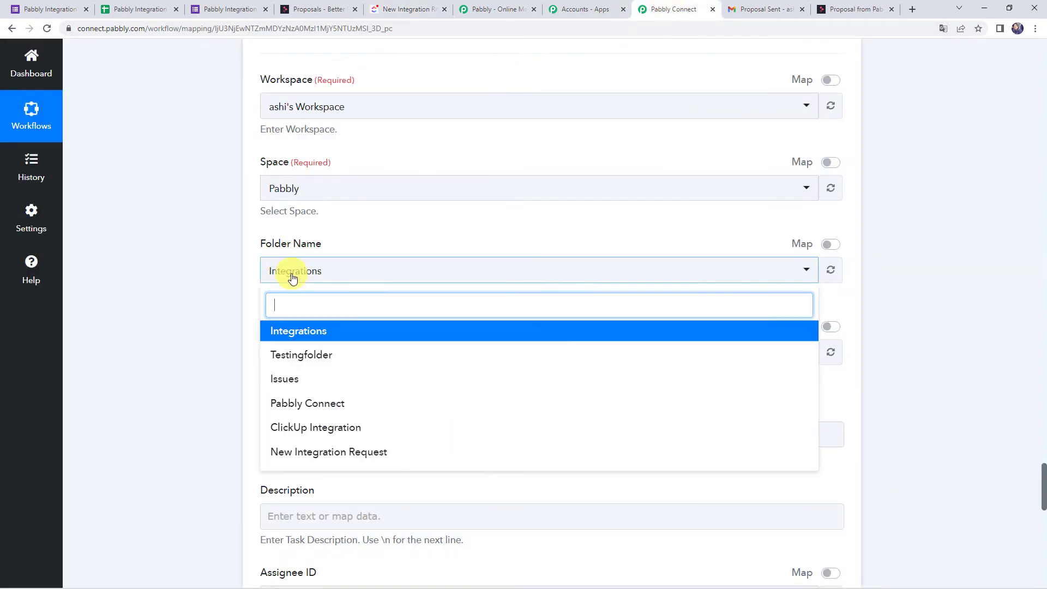
click(357, 452)
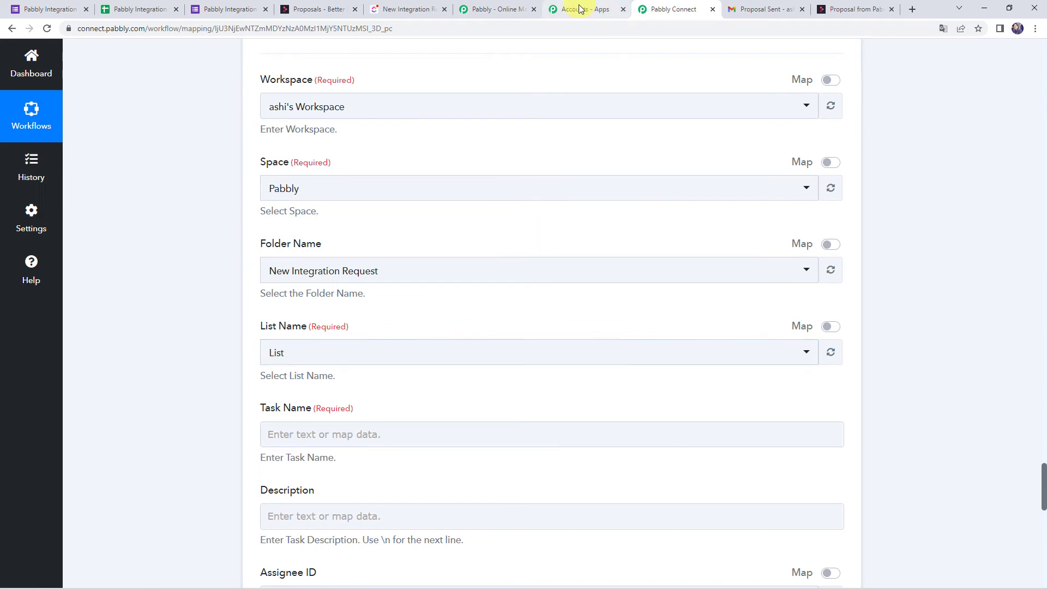
click(405, 7)
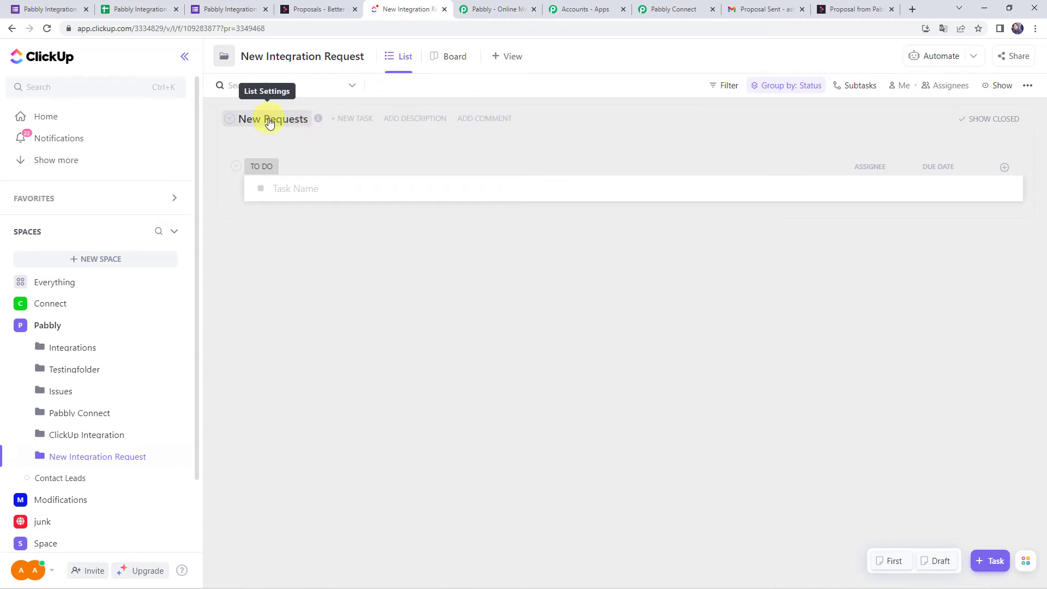
click(671, 9)
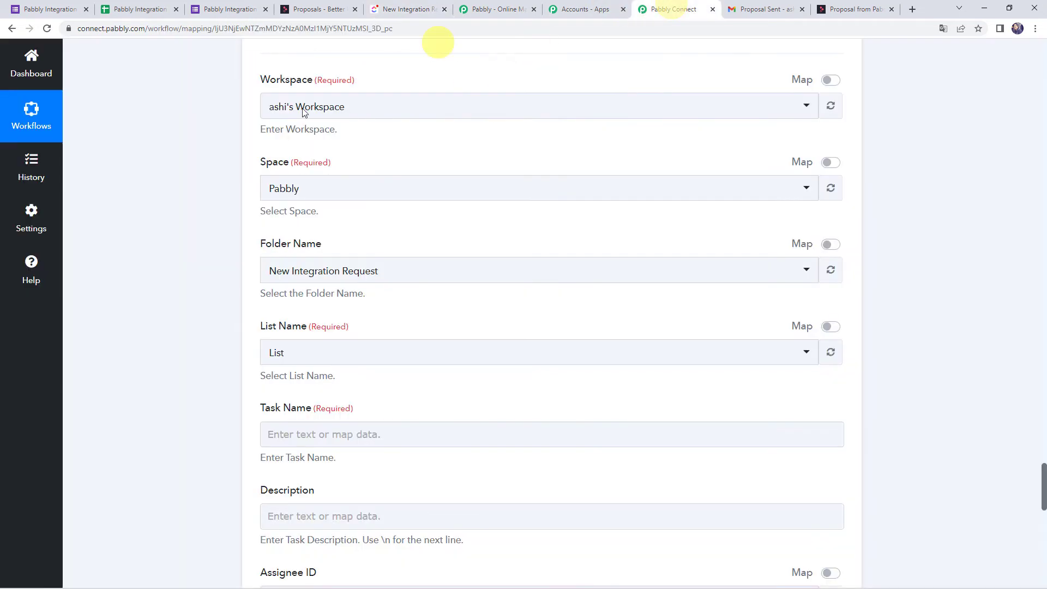
click(830, 352)
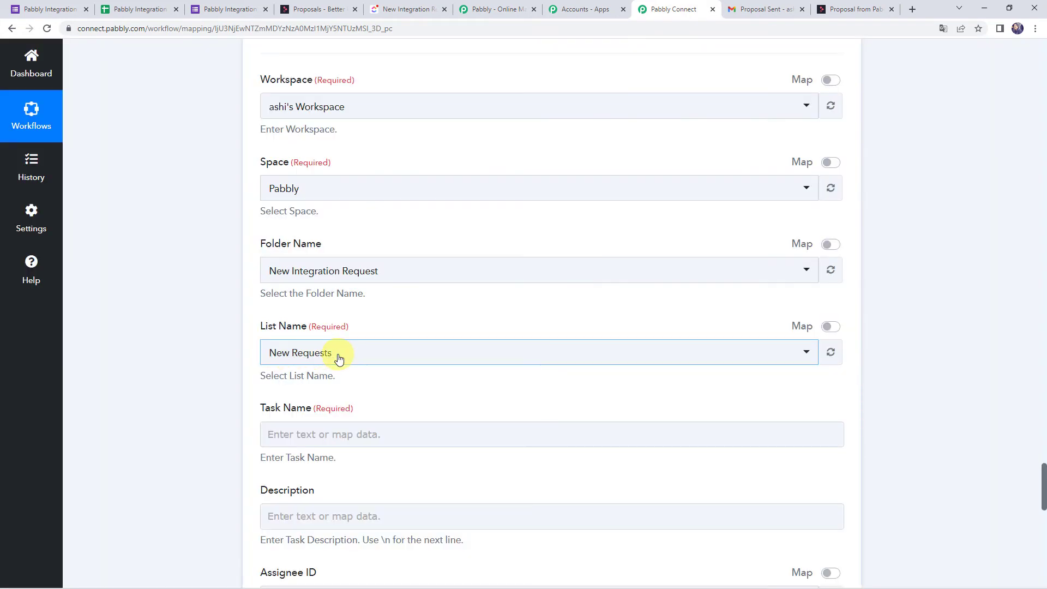
scroll(339, 358, down, 1)
scroll(340, 358, down, 1)
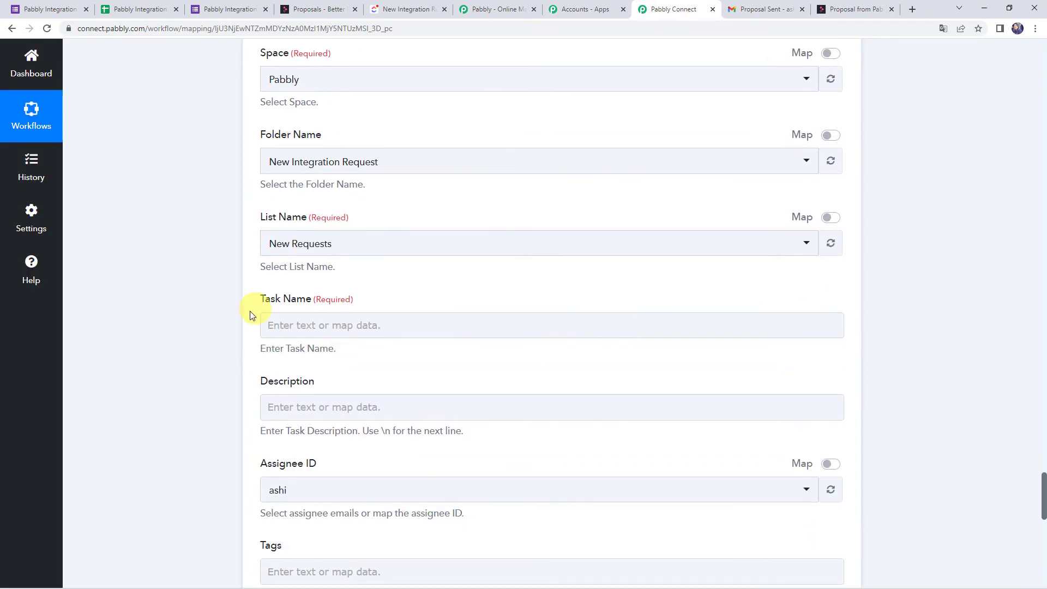
Name the task "New Request from" followed by the respondent's First Name and Last Name.
click(302, 323)
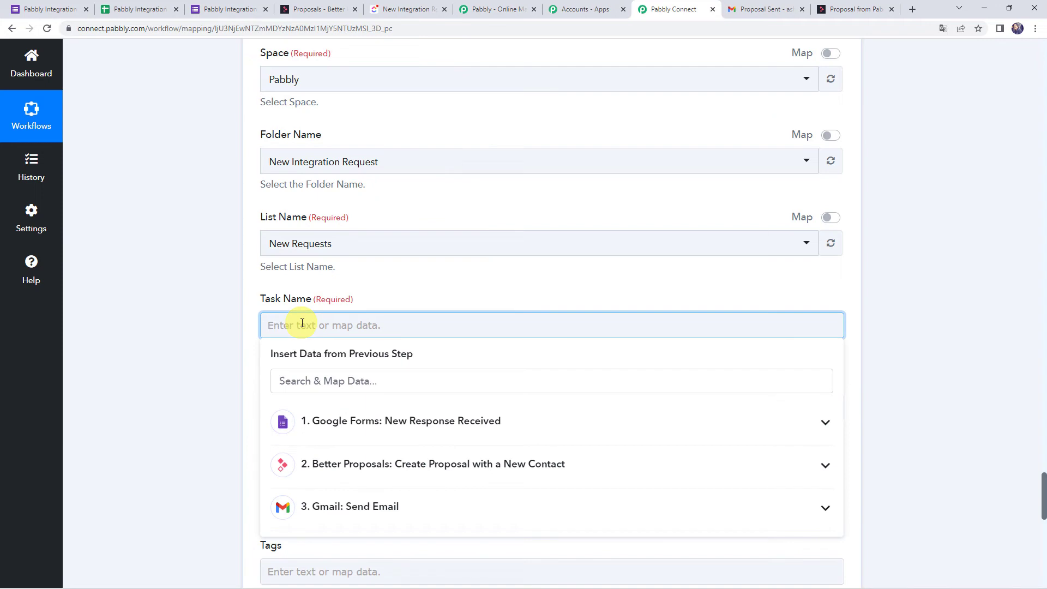
text(New Reque)
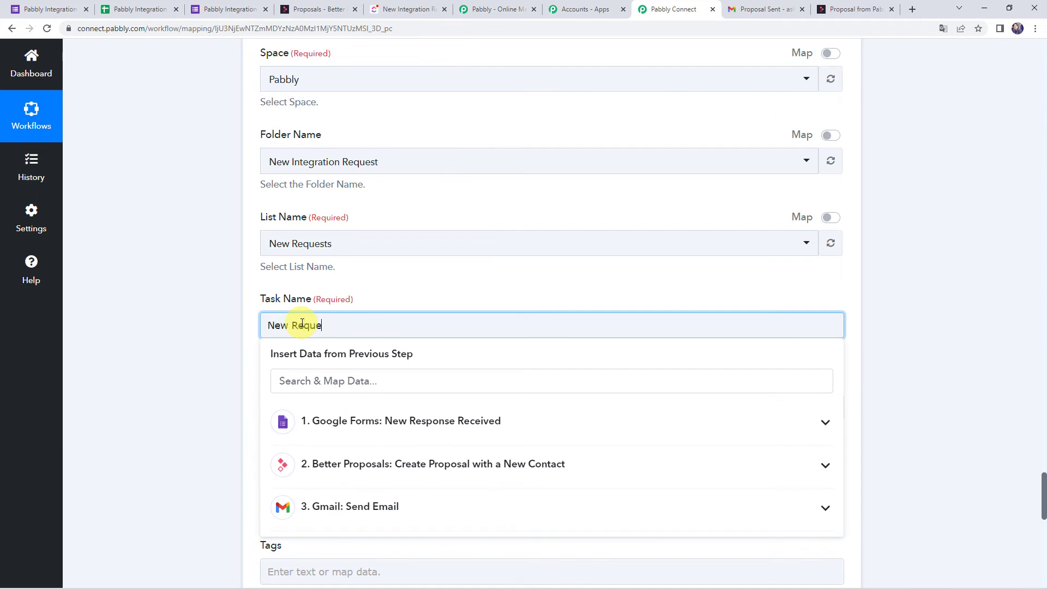
text(st from)
click(308, 420)
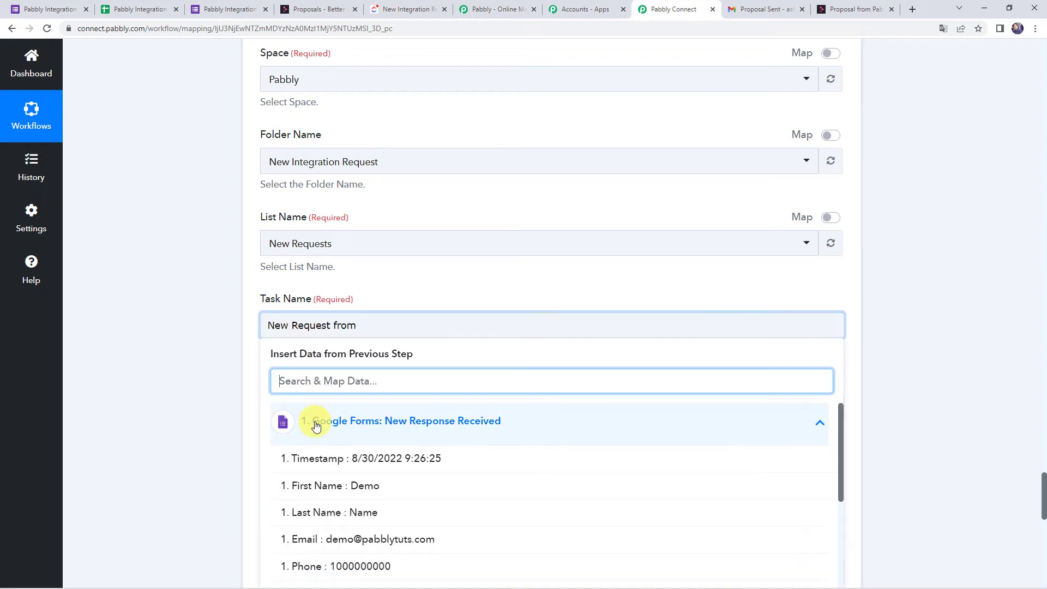
click(334, 491)
click(335, 430)
click(343, 518)
click(177, 370)
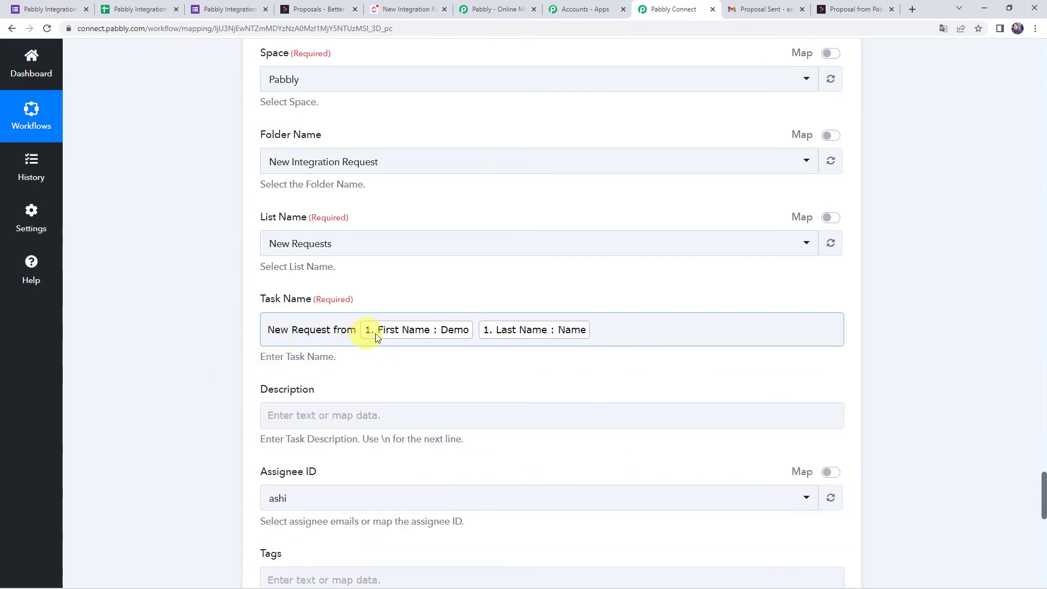
scroll(104, 315, down, 2)
Type the description labels Details:, Email:, Phone: and Requirement on separate lines.
click(282, 306)
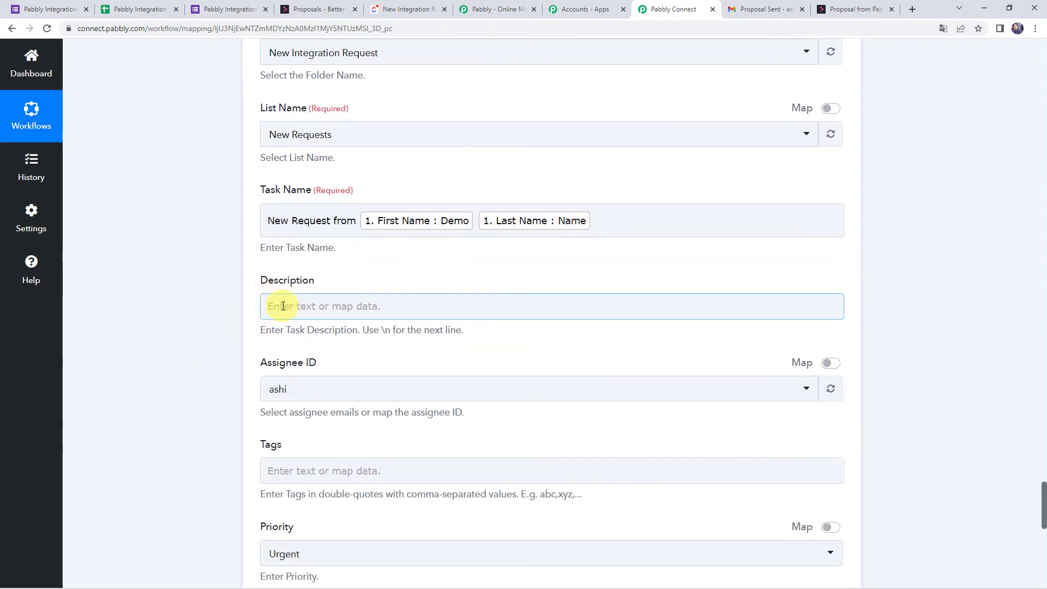
click(283, 306)
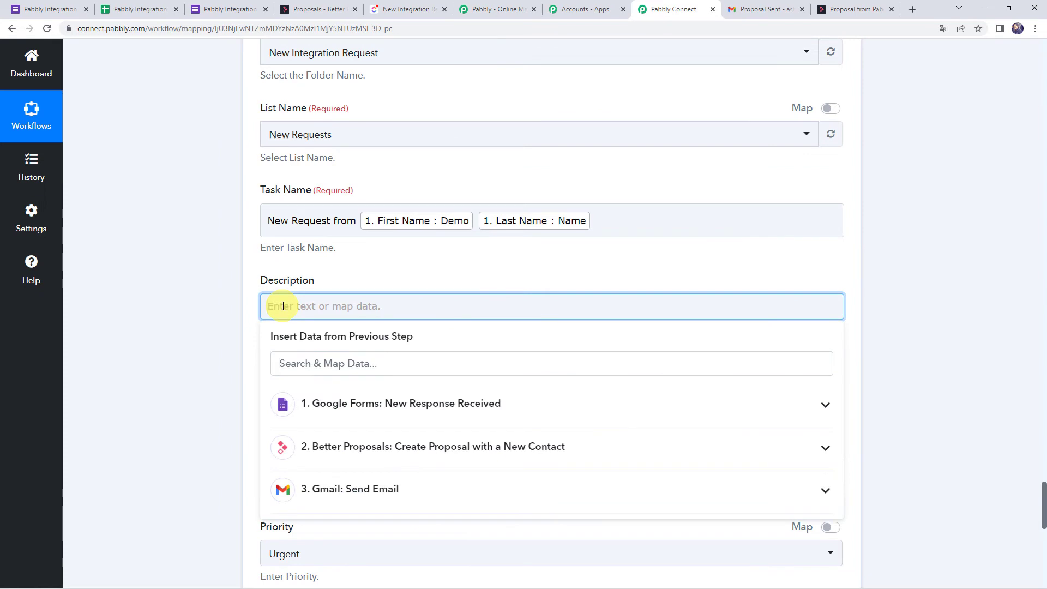
text(Details:)
key(Return)
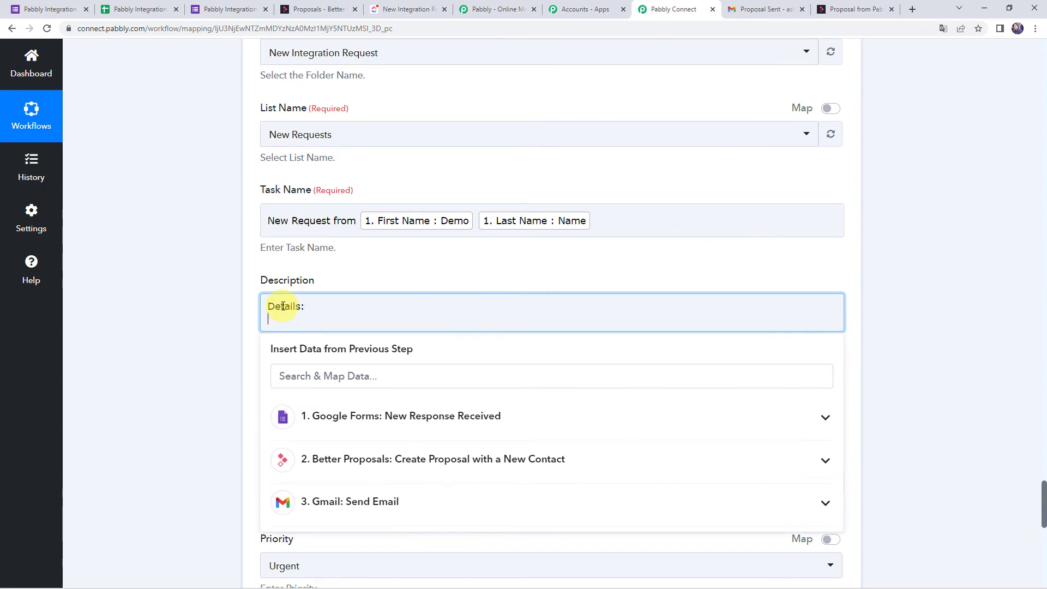
text(Email:)
key(Return)
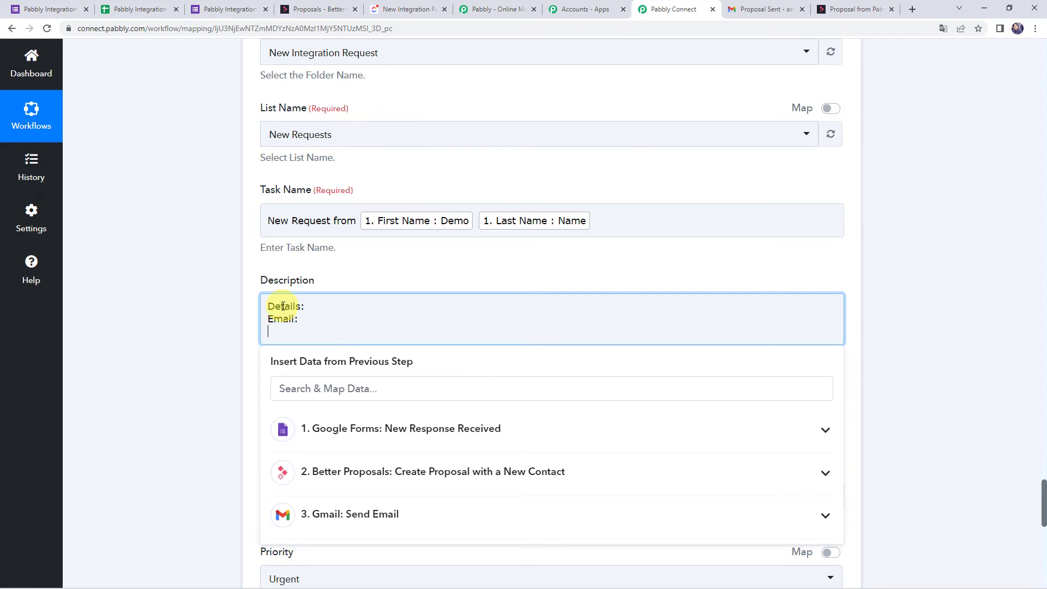
text(Phone:)
key(Return)
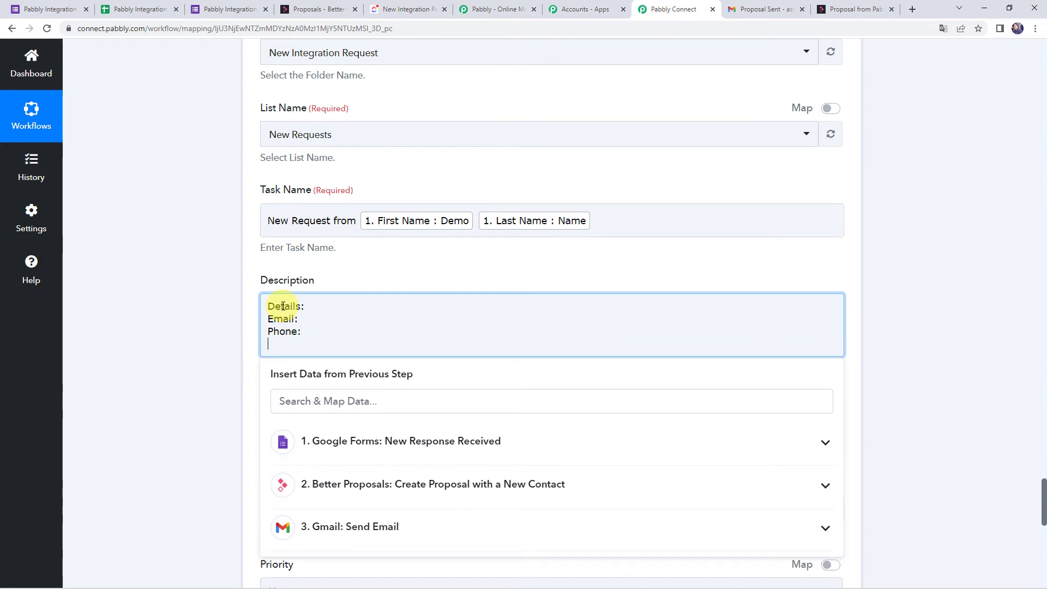
text(Requirement:)
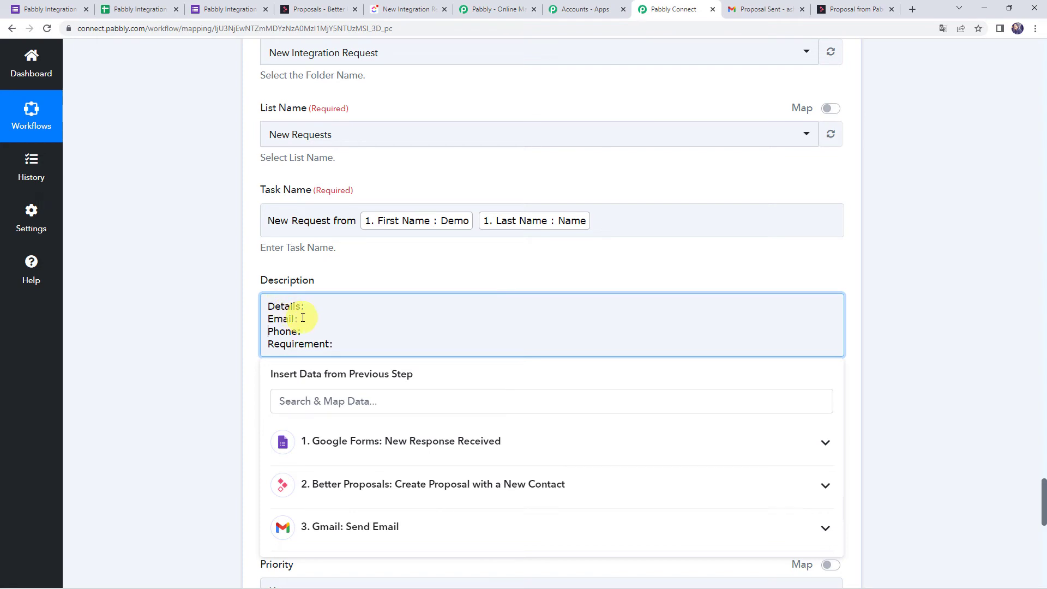
Map the form's Email value after Email:, removing a misplaced copy after Requirement.
click(299, 319)
click(320, 443)
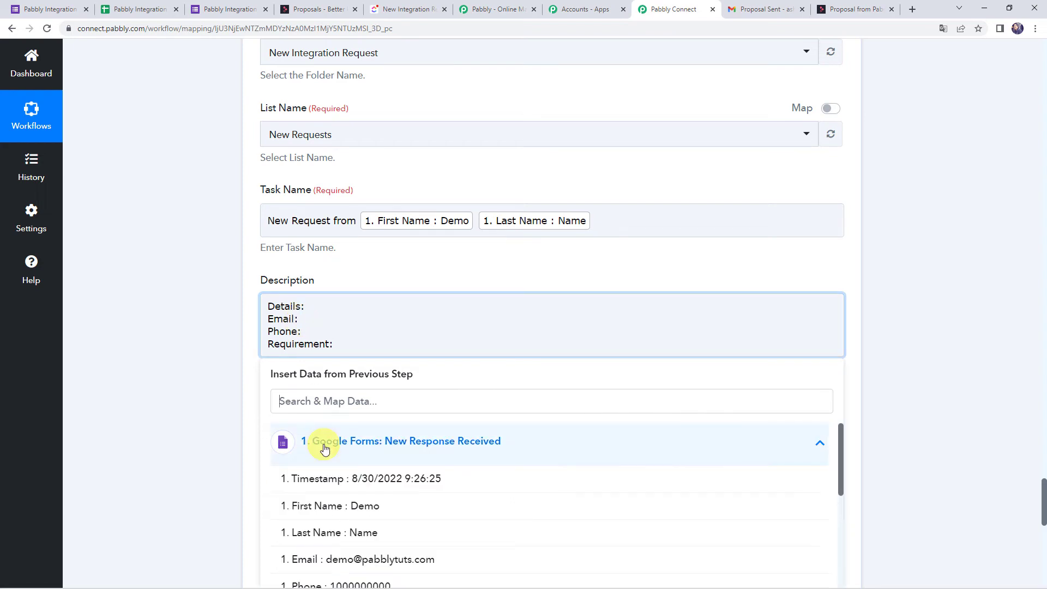
click(354, 559)
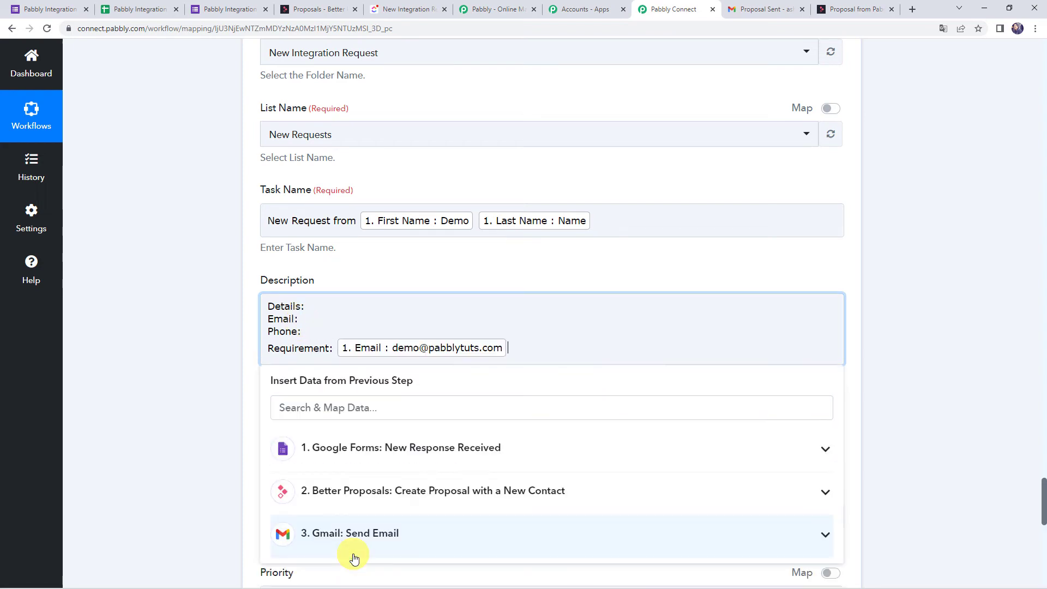
click(524, 348)
key(BackSpace)
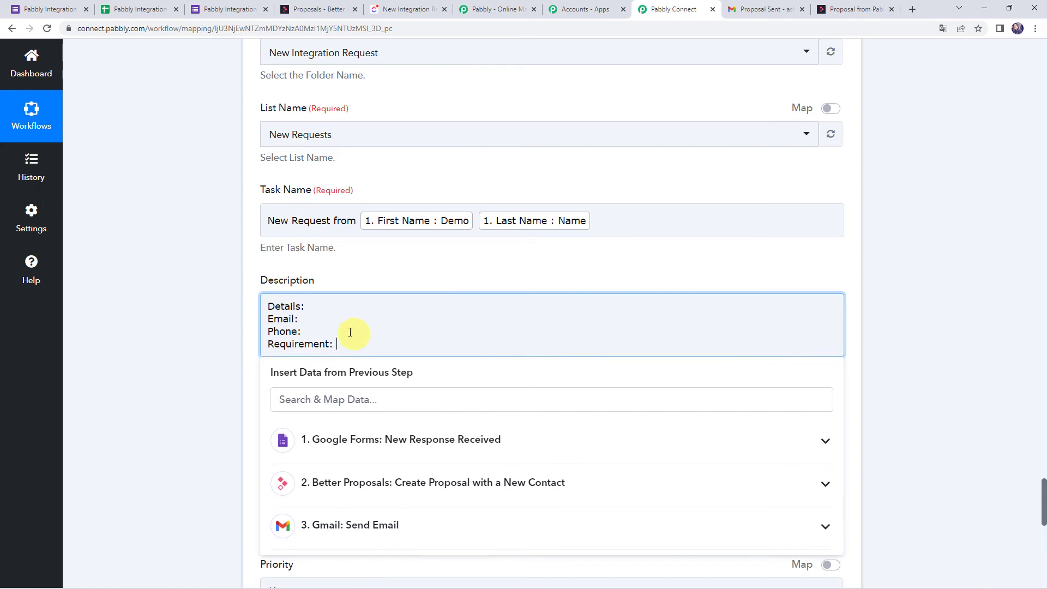
click(299, 321)
click(325, 439)
click(347, 558)
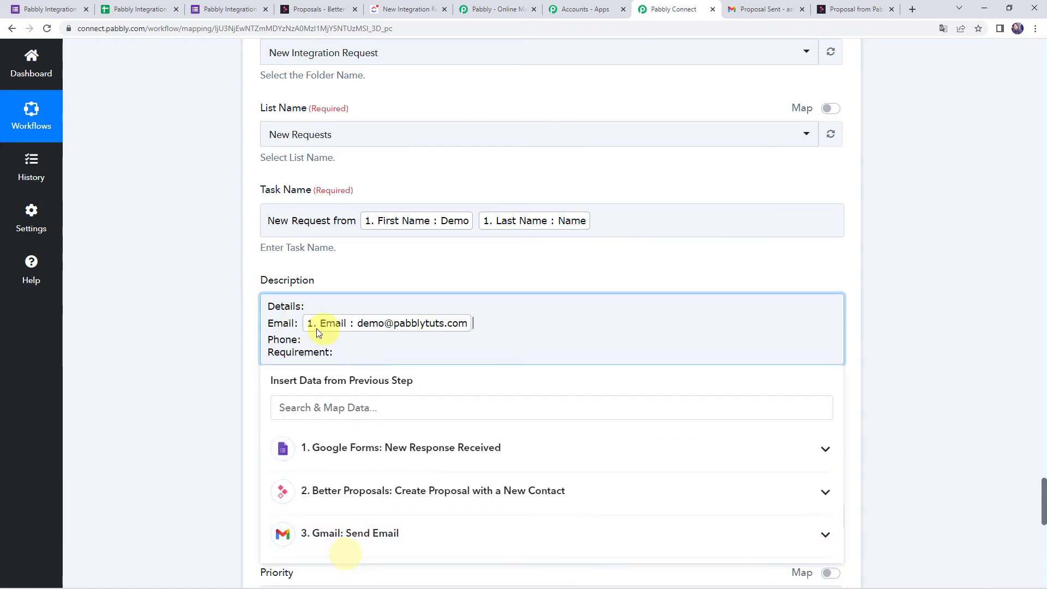
Map the form's Phone value after Phone: and Requirement value after Requirement.
click(301, 339)
scroll(229, 355, down, 2)
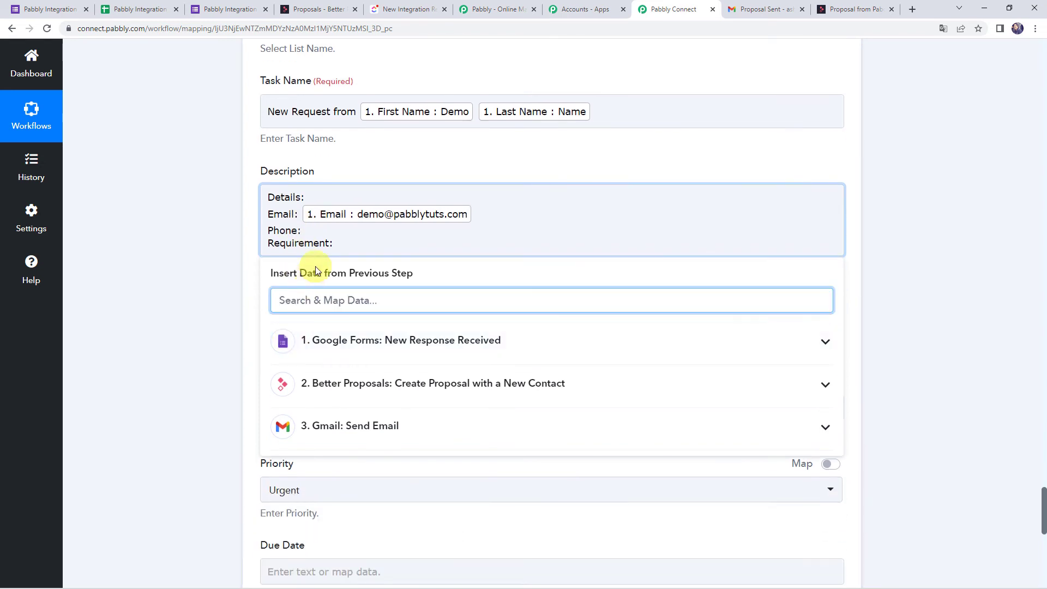
click(301, 229)
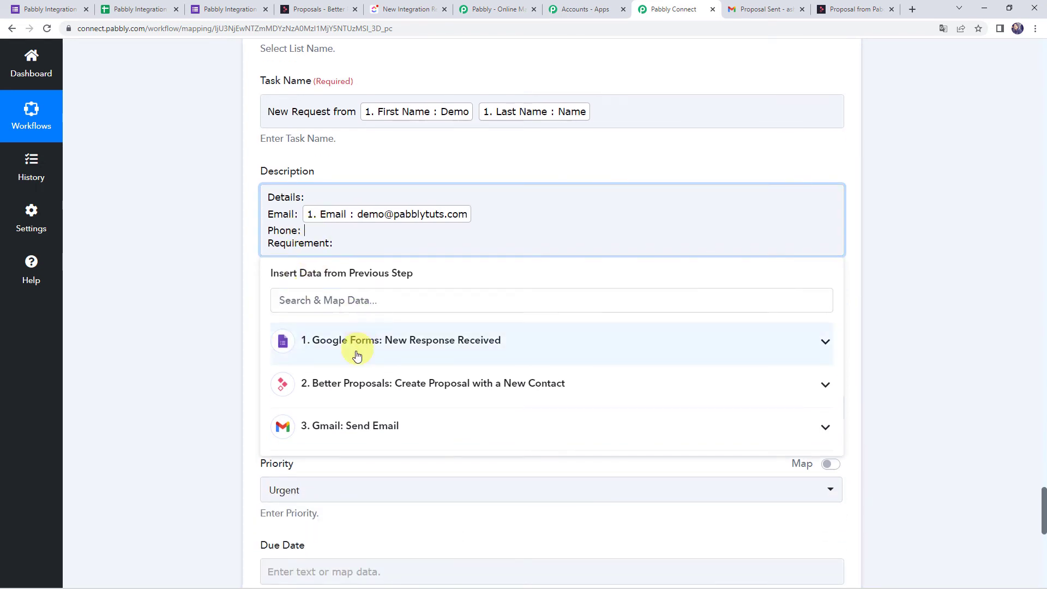
click(293, 342)
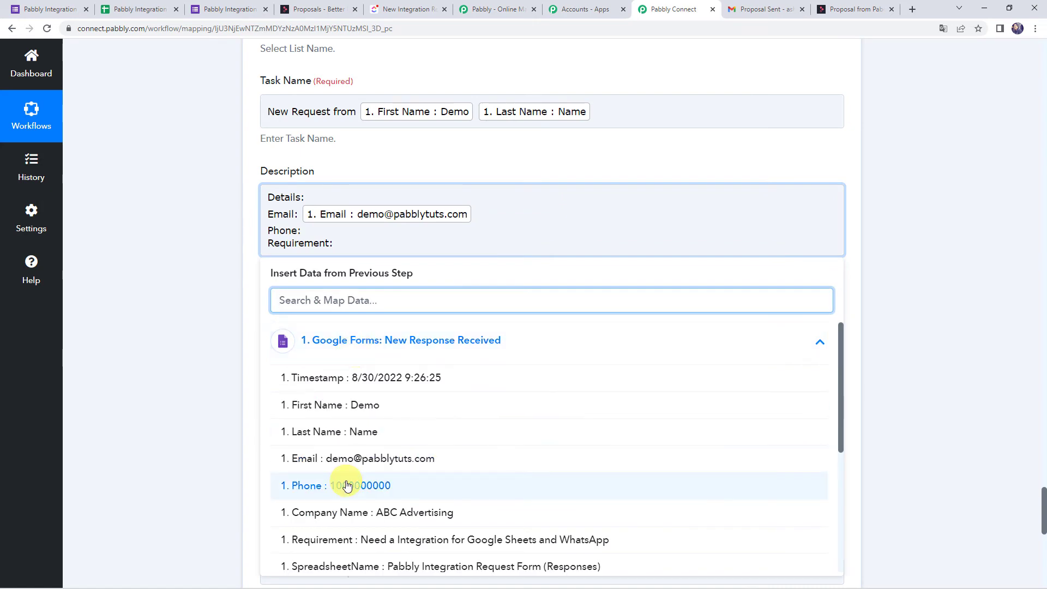
click(347, 486)
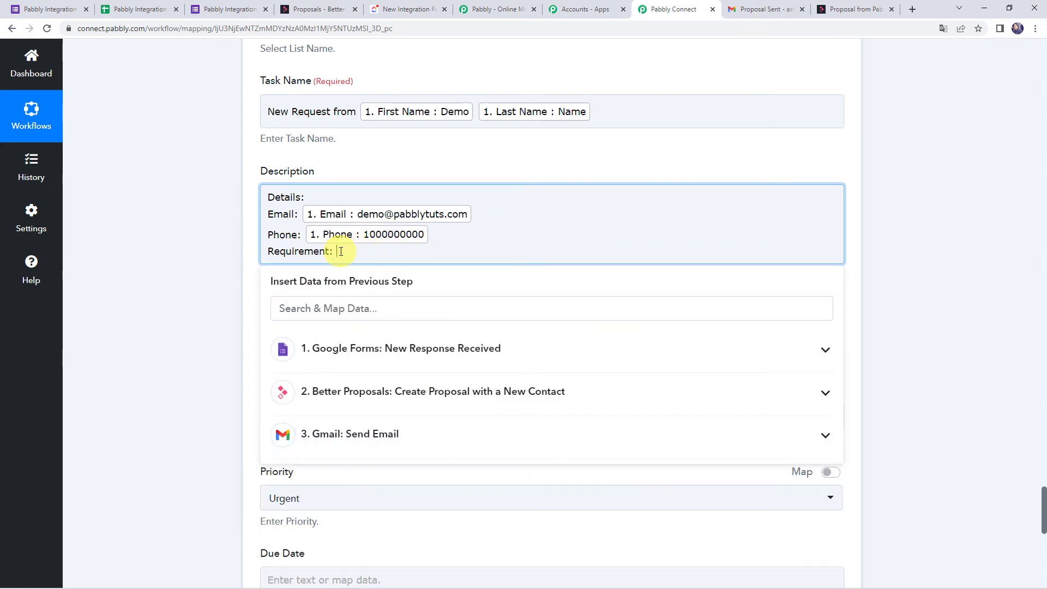
click(334, 349)
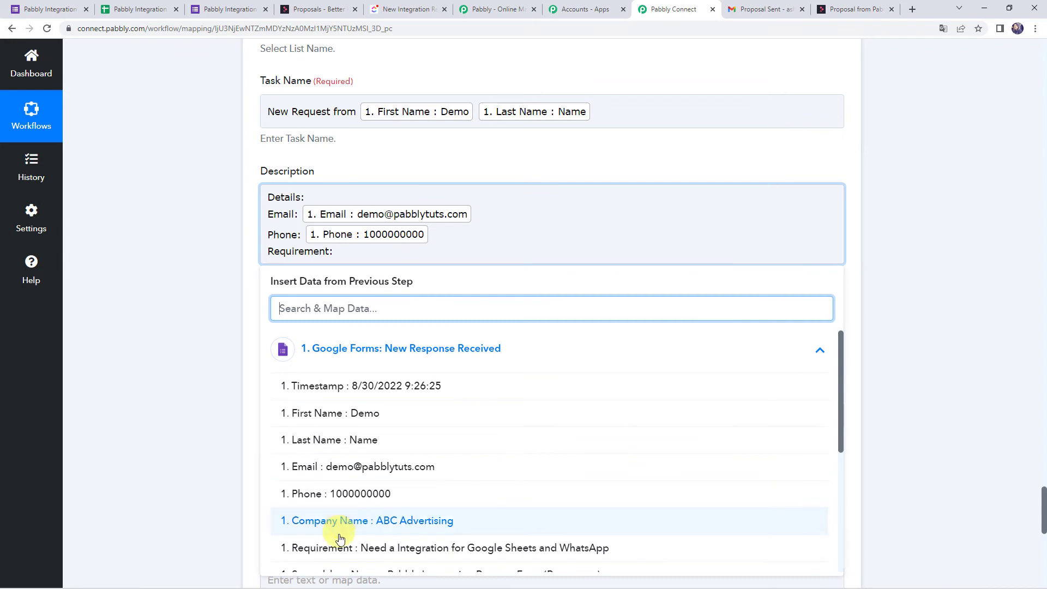
click(410, 552)
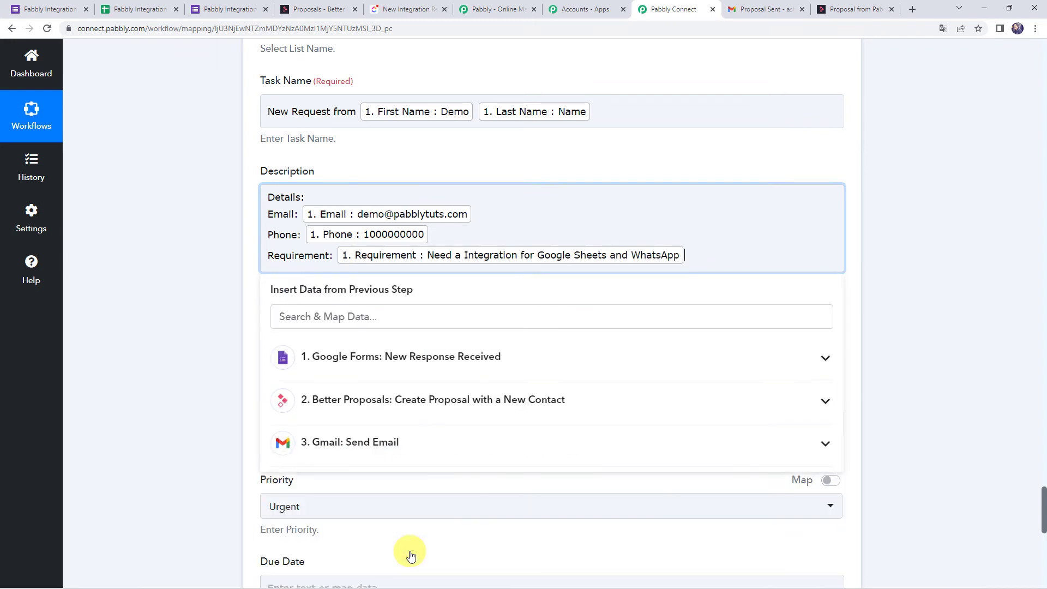
Add a Company Name line below Phone and map the form's Company Name value.
click(440, 241)
key(Return)
text(Compan)
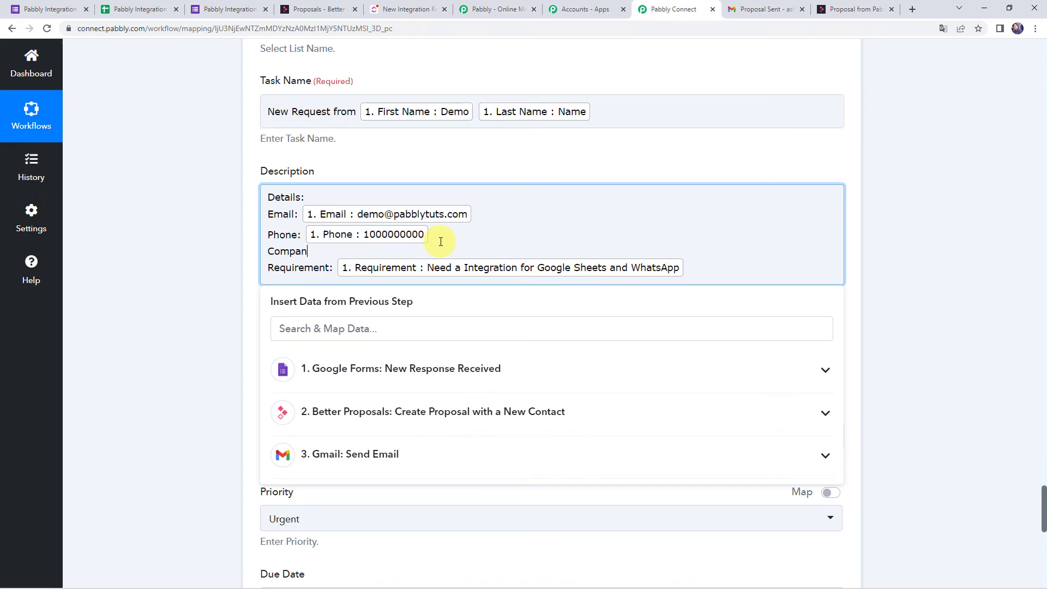
text(y Name:)
click(346, 368)
scroll(202, 515, down, 1)
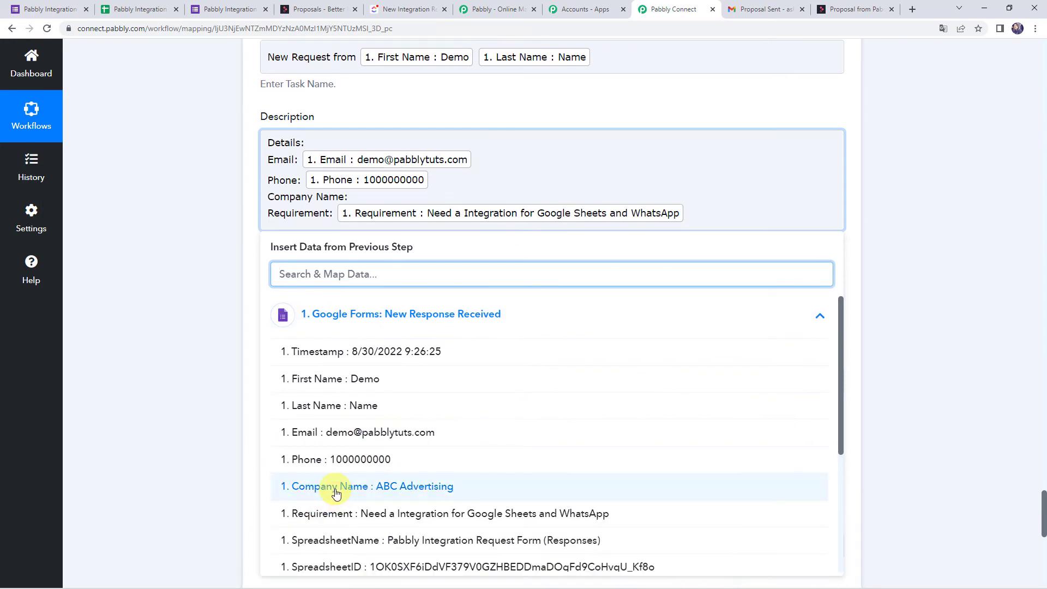
click(336, 487)
click(181, 407)
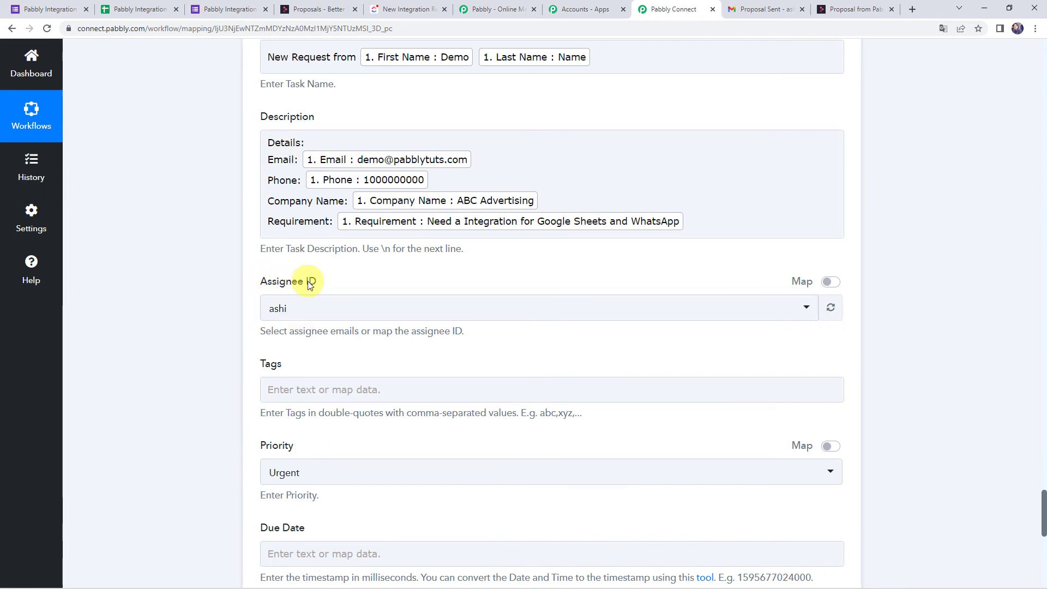
Assign the task to a different team member and set its Priority to High.
click(339, 312)
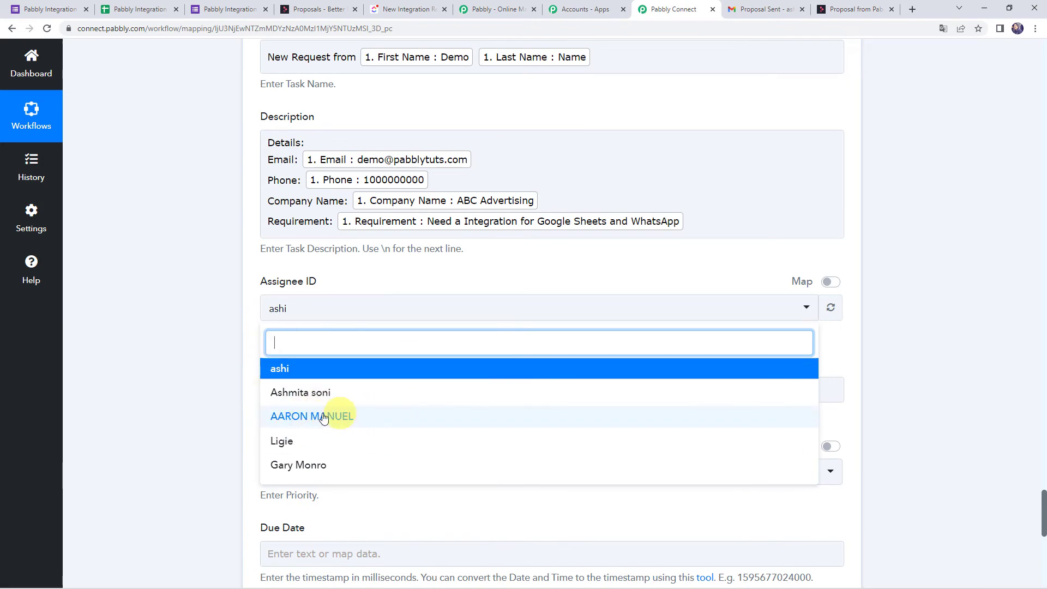
click(289, 468)
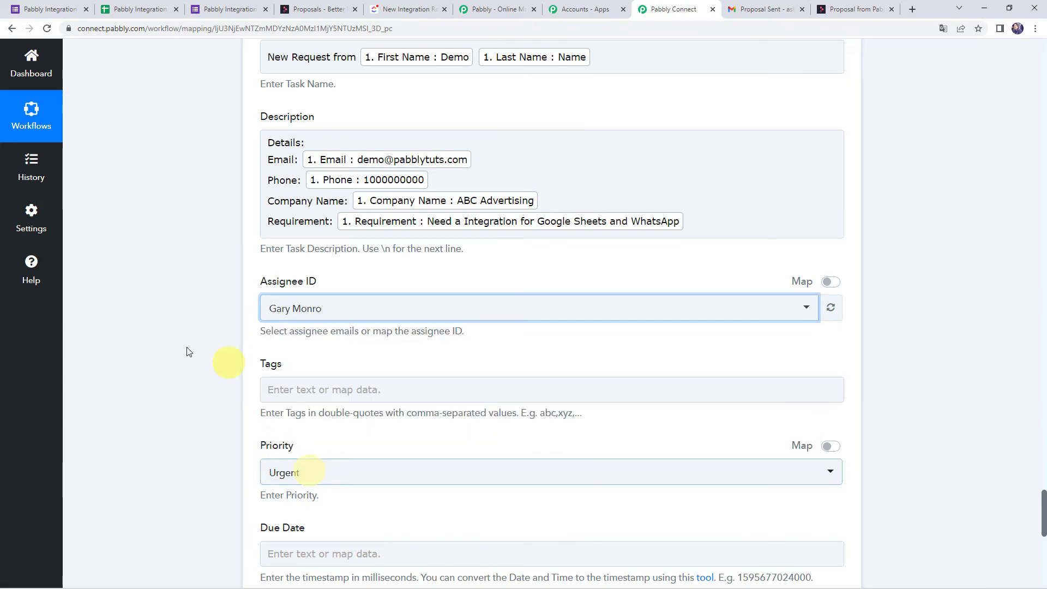
scroll(185, 348, down, 4)
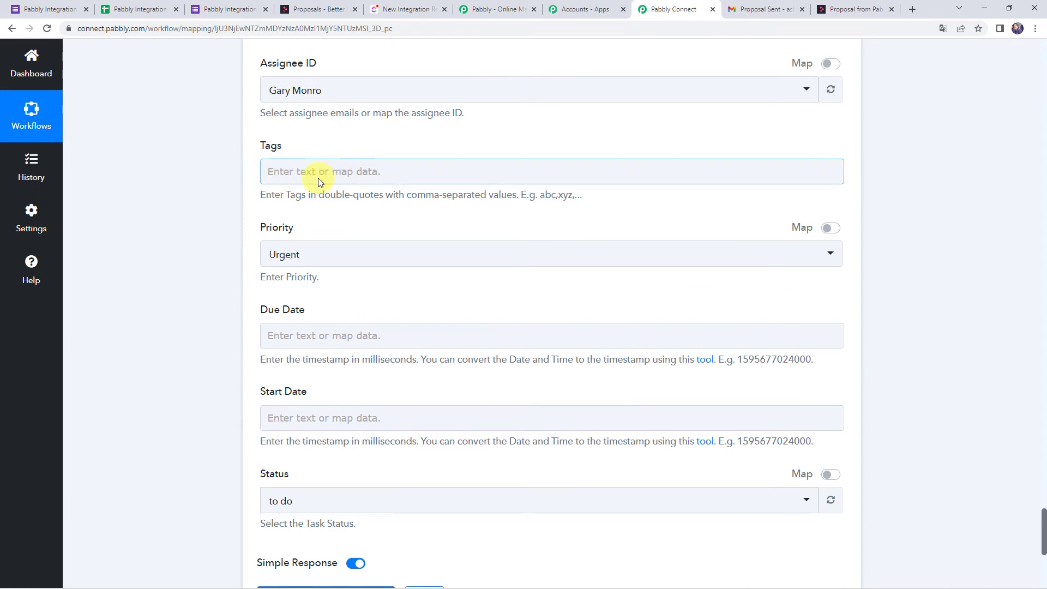
click(320, 260)
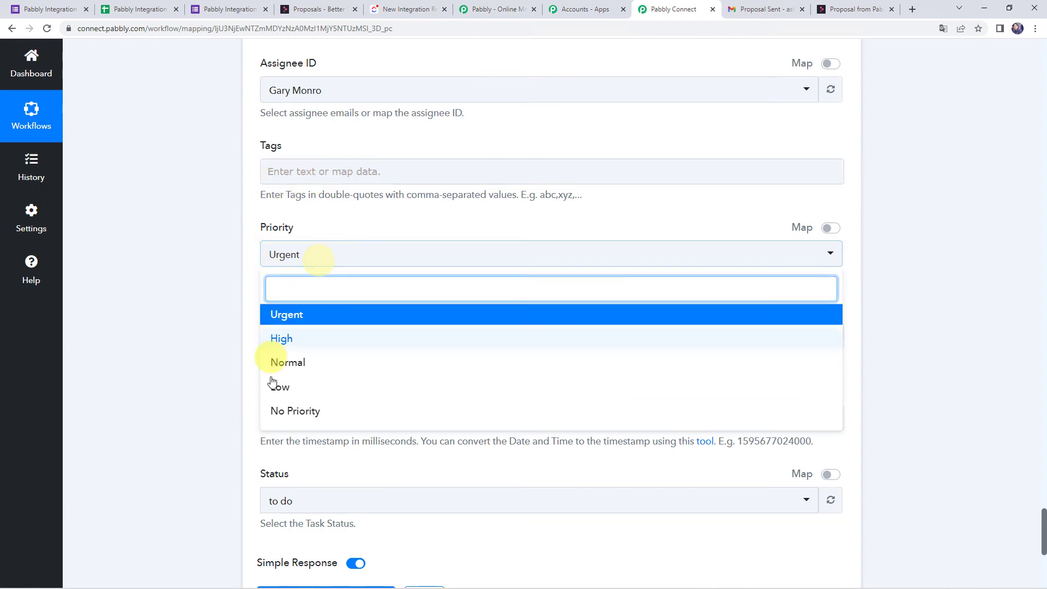
click(289, 339)
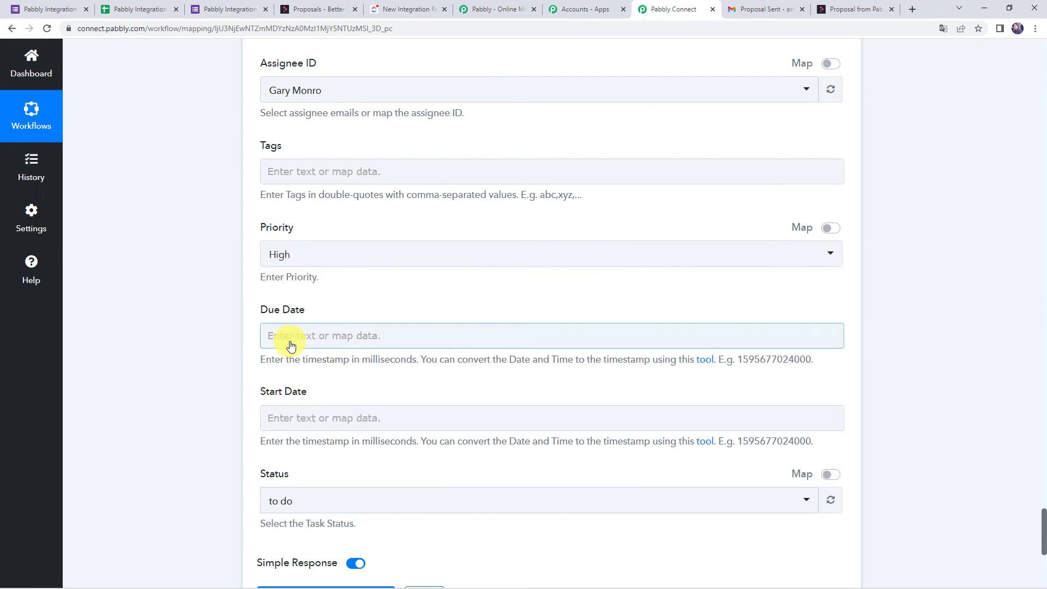
Leave due and start dates empty and keep Status as 'to do'.
scroll(330, 316, down, 2)
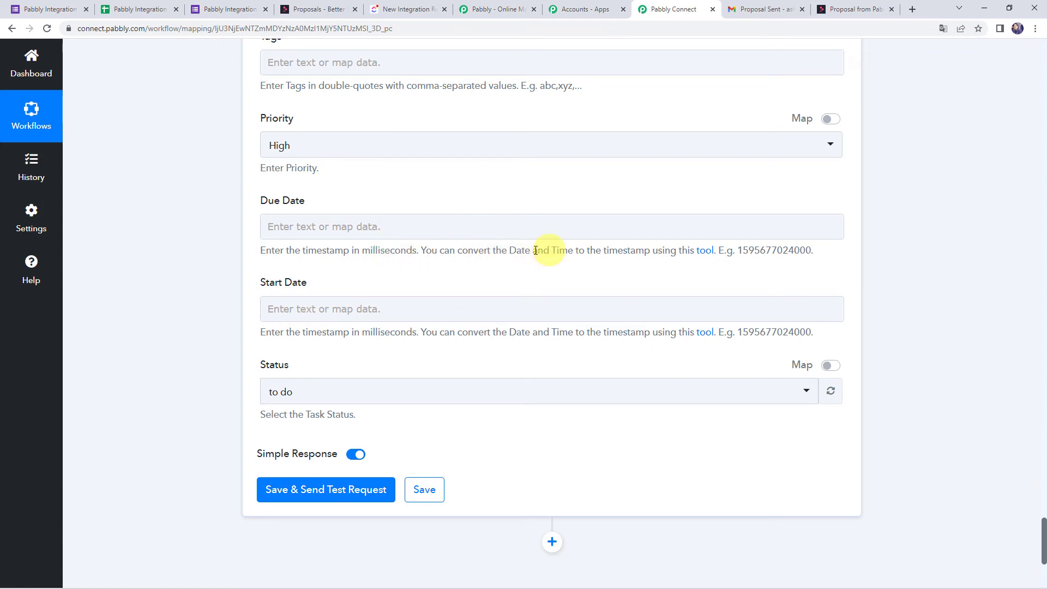
drag(509, 250, 574, 251)
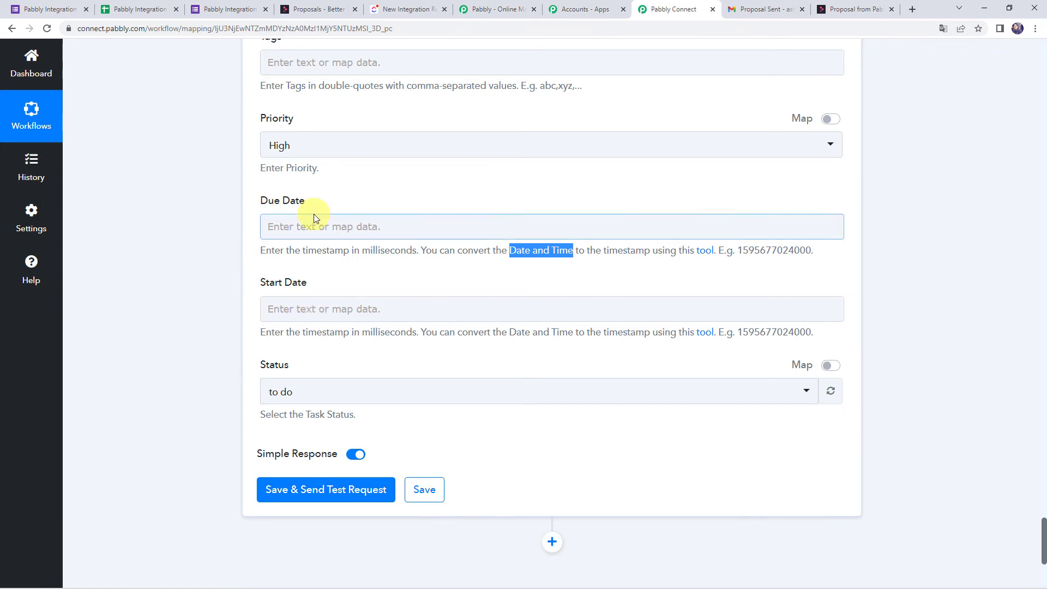
scroll(237, 317, down, 1)
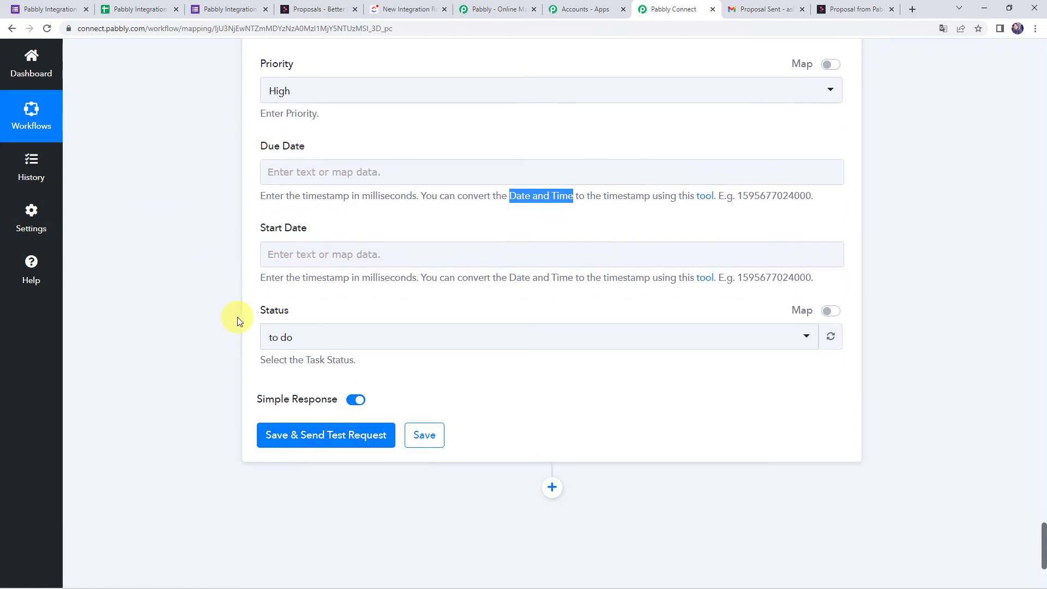
click(280, 338)
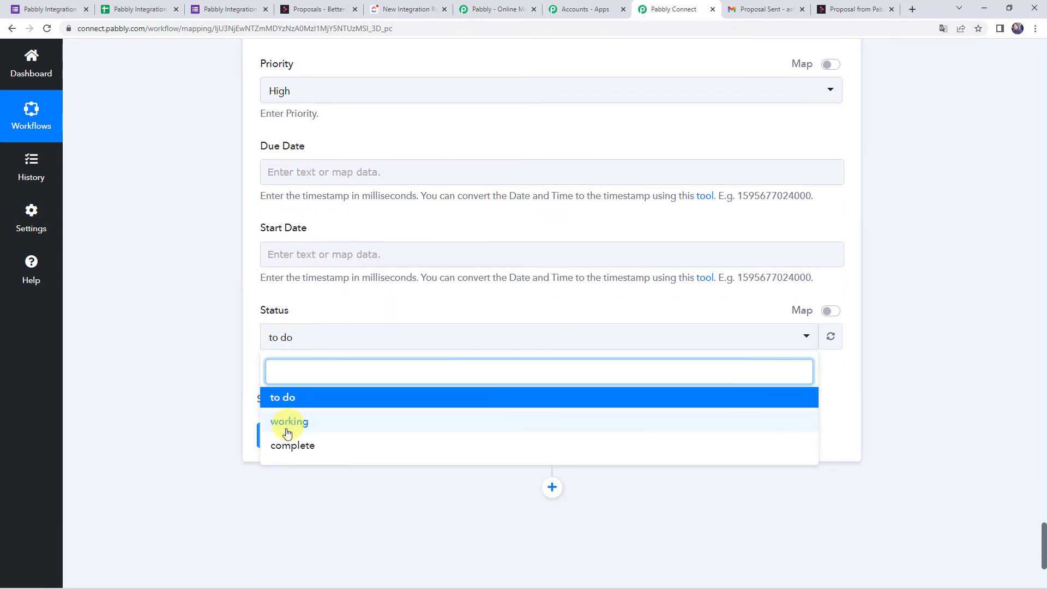
click(286, 400)
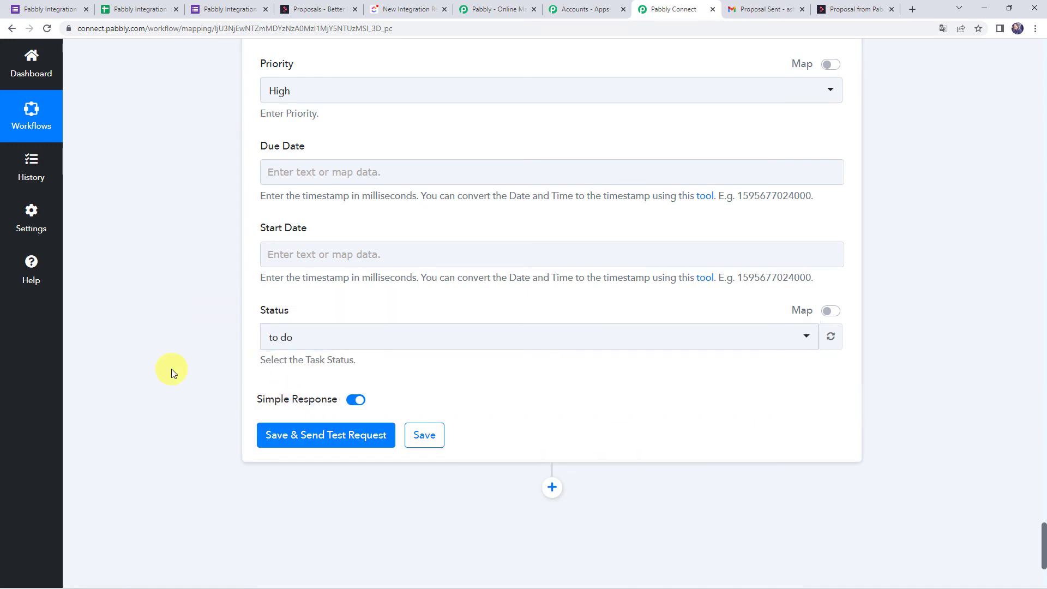
Save and test the ClickUp step, getting back task 3de0me6 named 'New Request from Demo Name'.
click(308, 438)
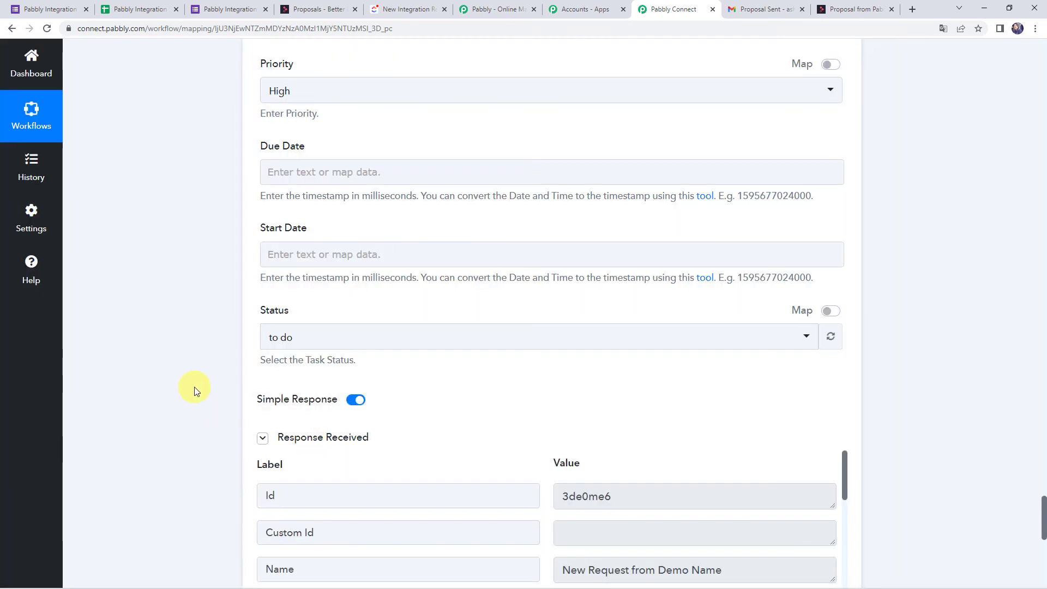
scroll(196, 390, down, 5)
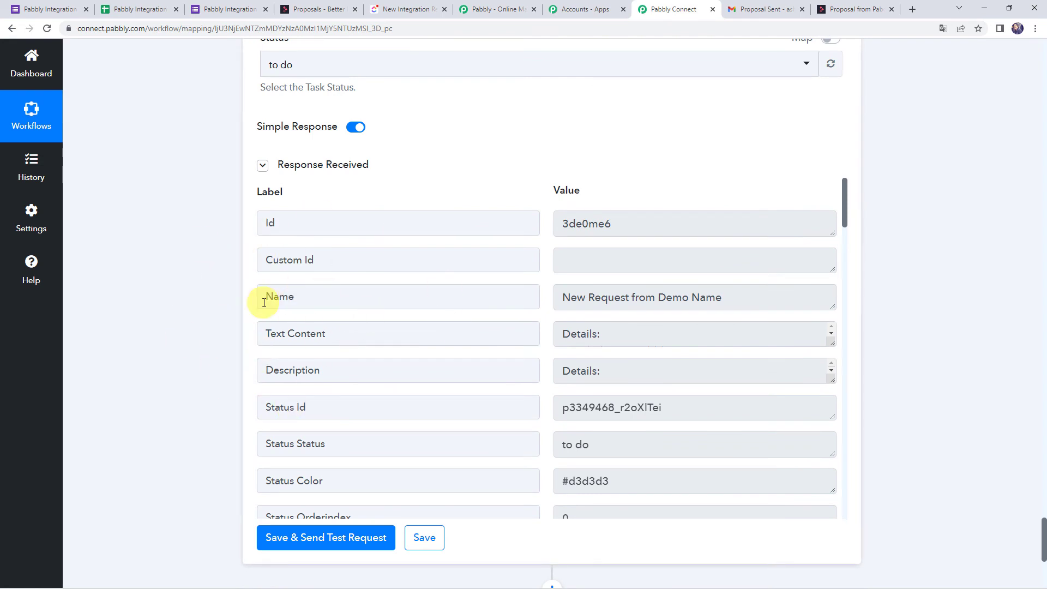
Reload the ClickUp list and open 'New Request from Demo Name' to check its mapped description.
click(397, 6)
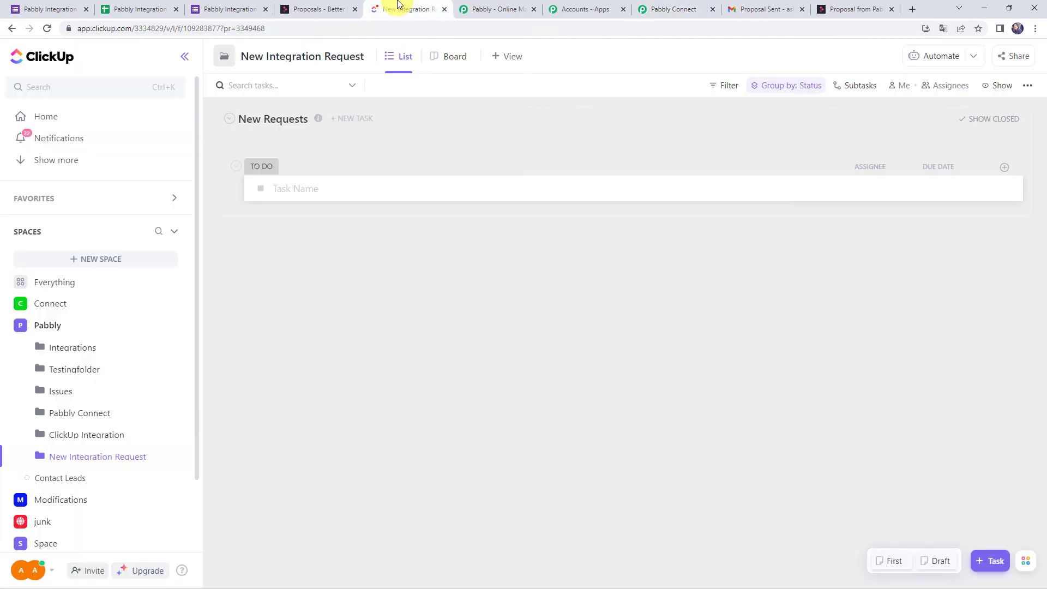
click(47, 30)
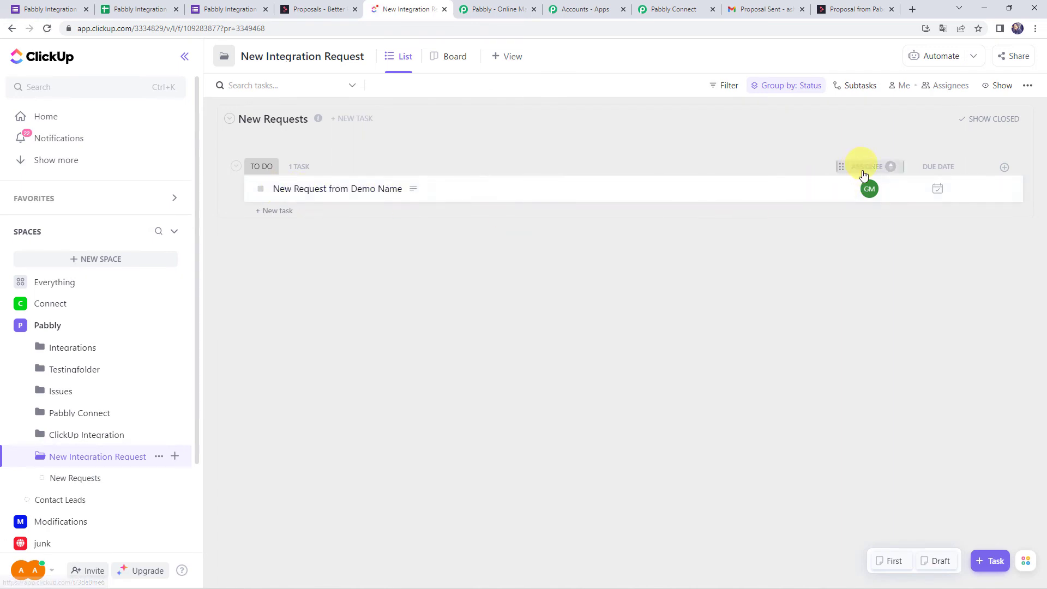
click(348, 191)
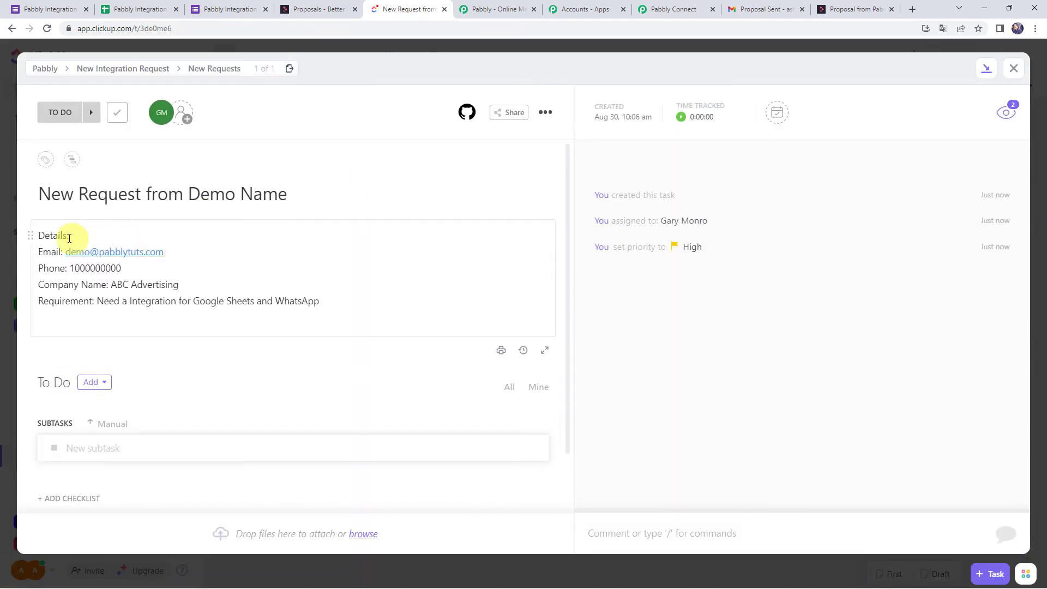
drag(64, 255, 257, 250)
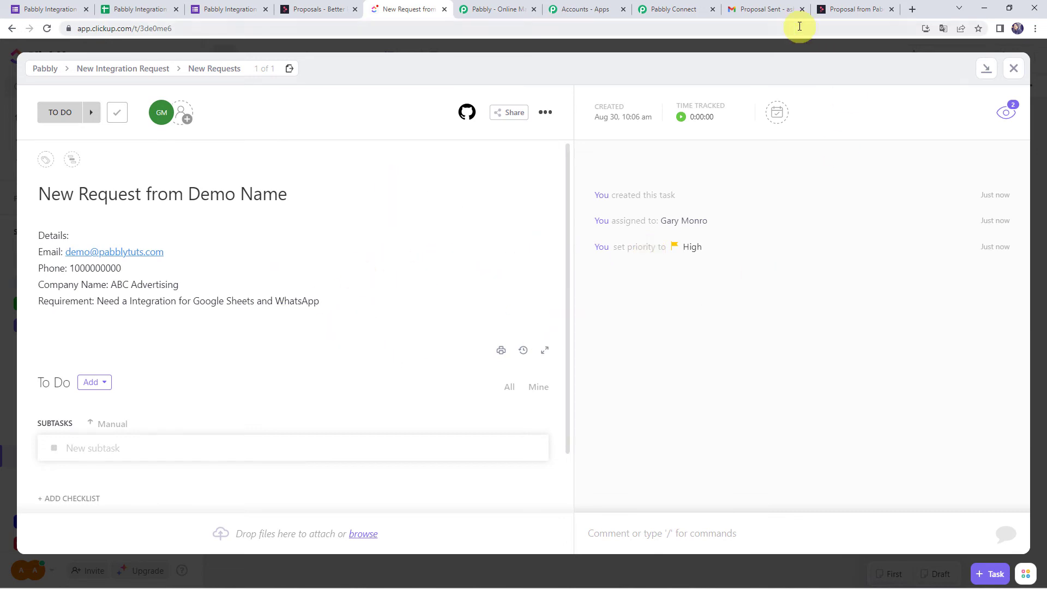
Save the Pabbly Connect workflow and dismiss the confirmation.
click(661, 9)
scroll(191, 296, down, 2)
click(422, 429)
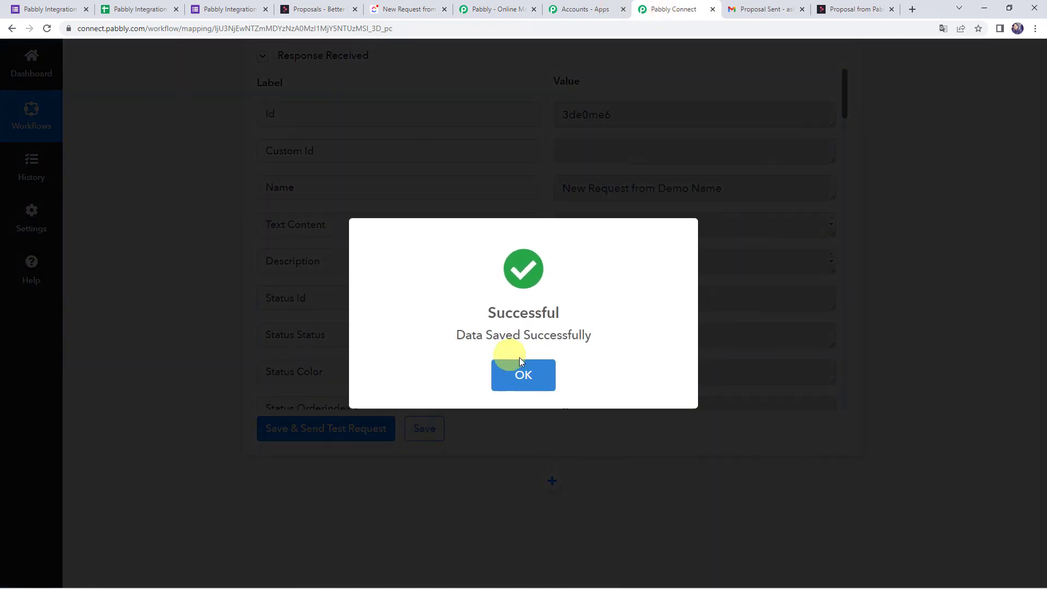
click(520, 358)
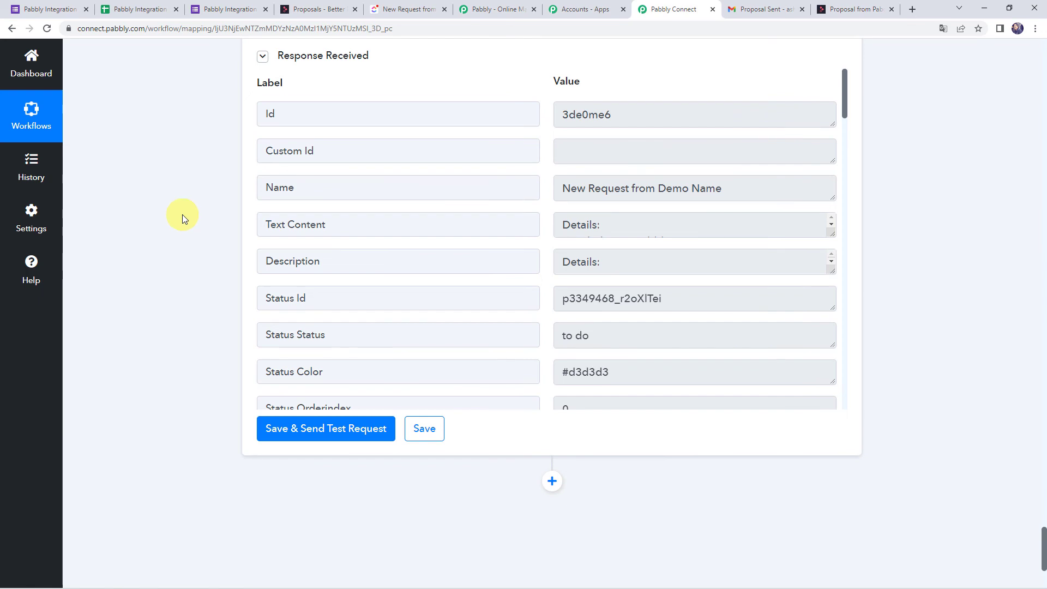
Start a new form response and enter the dummy customer's first name, last name and email.
click(221, 9)
click(403, 150)
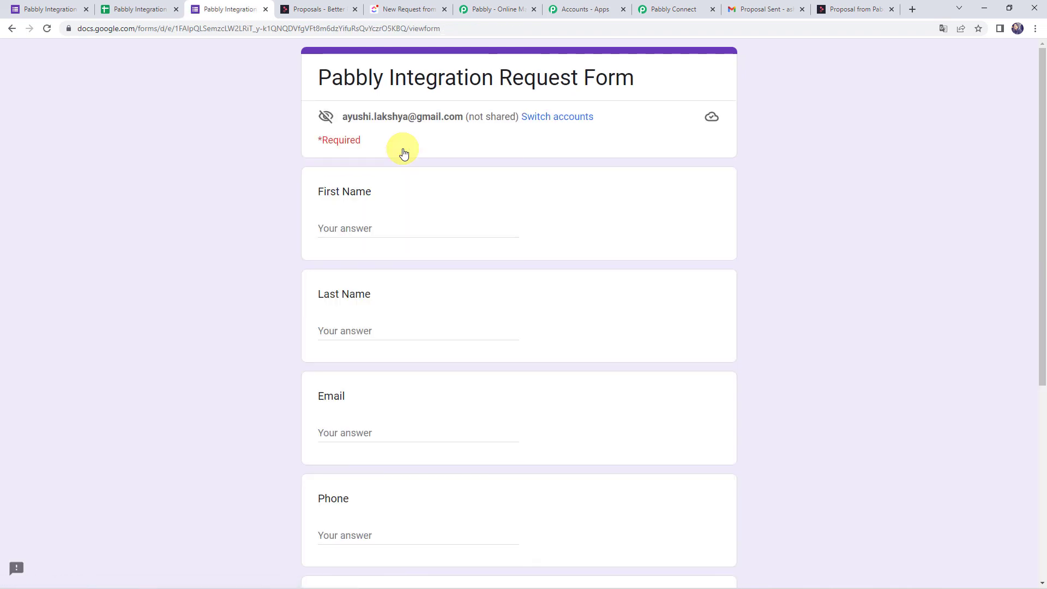
click(378, 227)
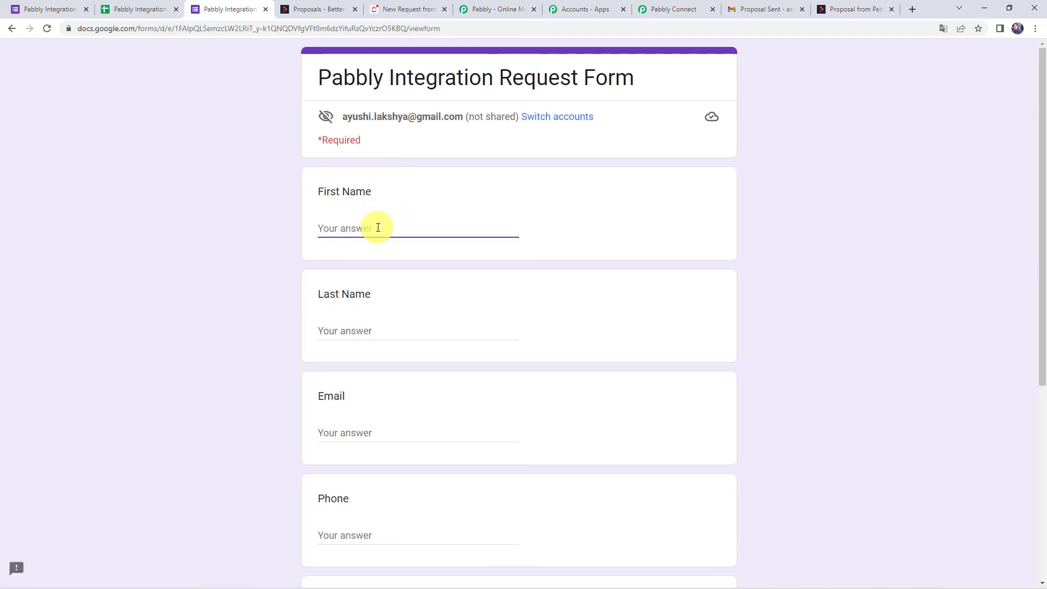
text(Dummy)
key(Tab)
text(C)
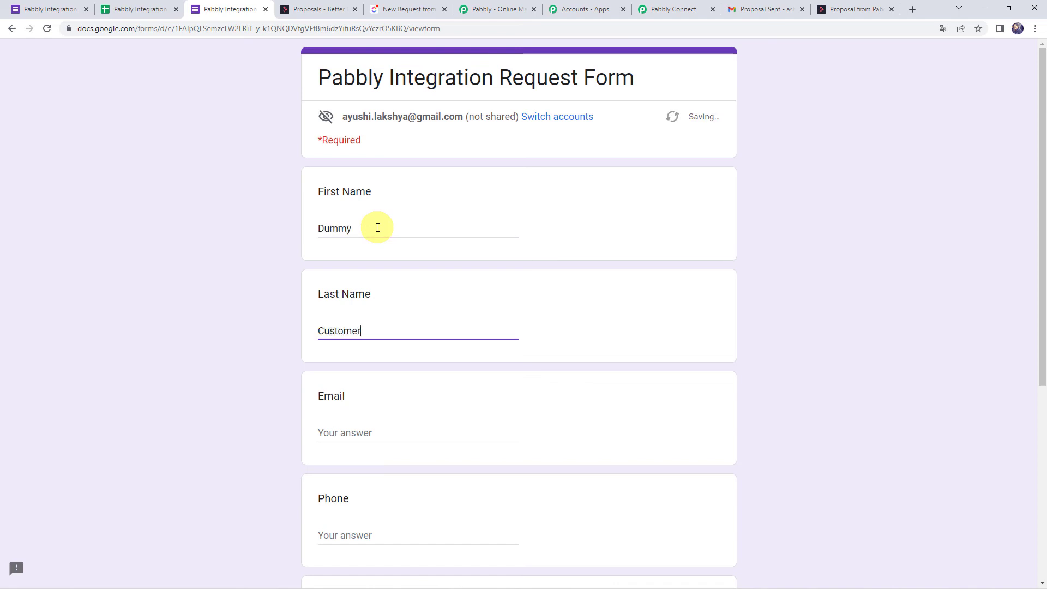
scroll(369, 250, down, 2)
click(347, 320)
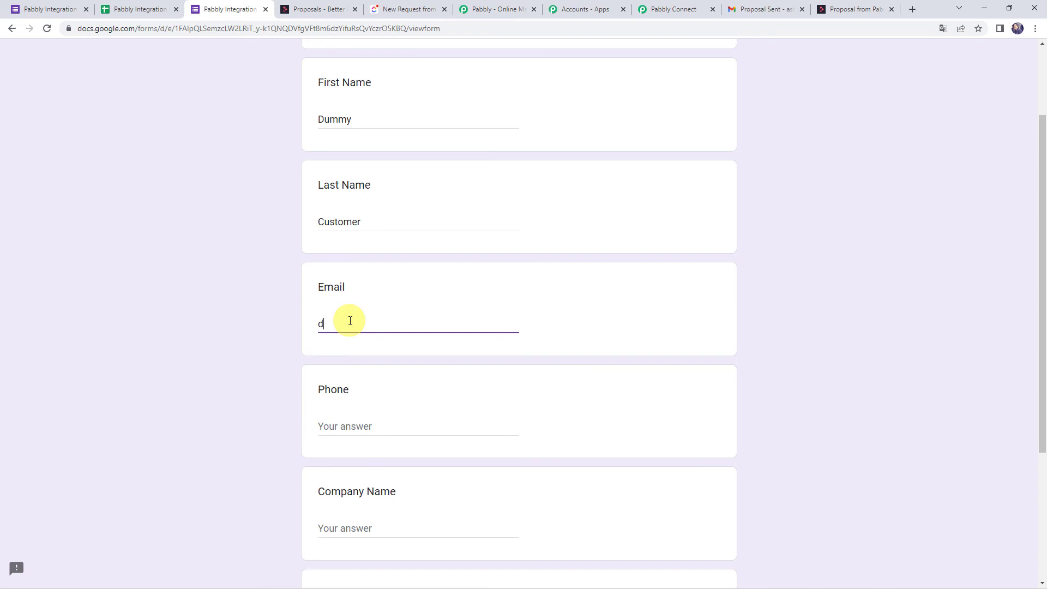
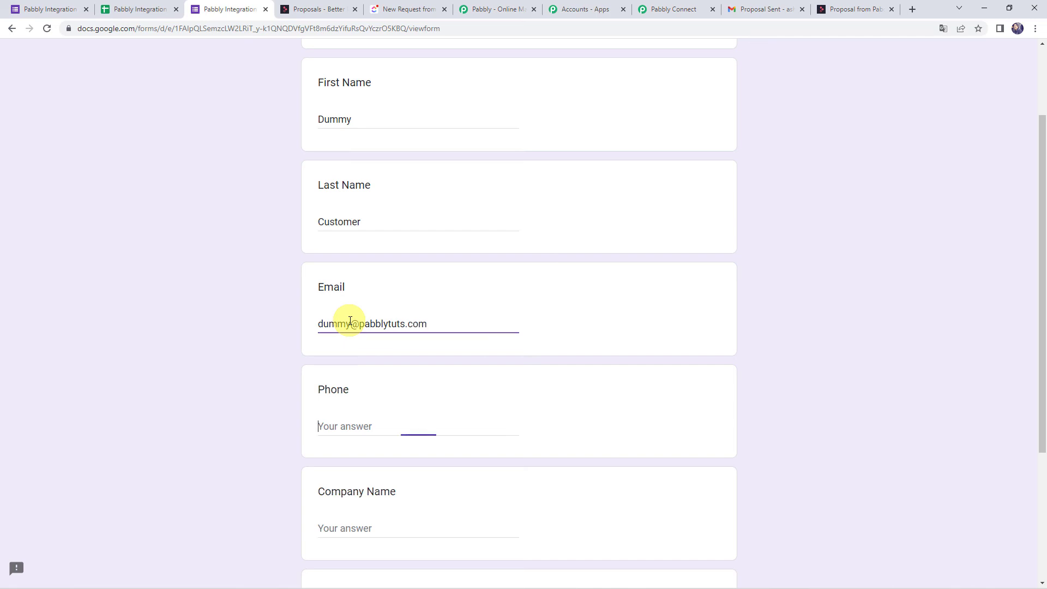
text(9000000000)
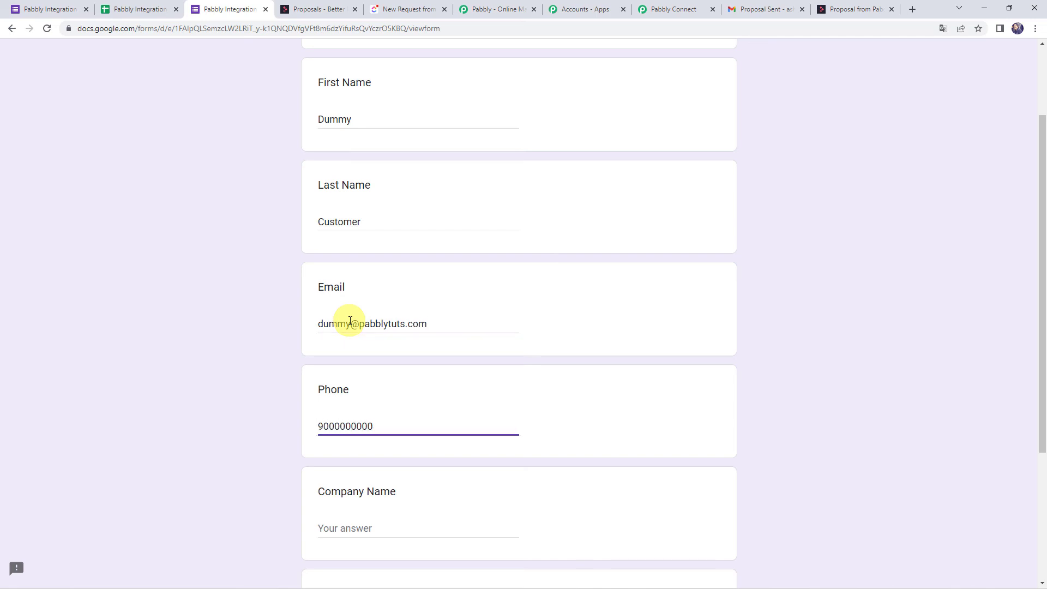
Enter company Royal Fleet Services and a HubSpot–Google Sheets integration requirement, then submit.
scroll(350, 321, down, 3)
click(353, 365)
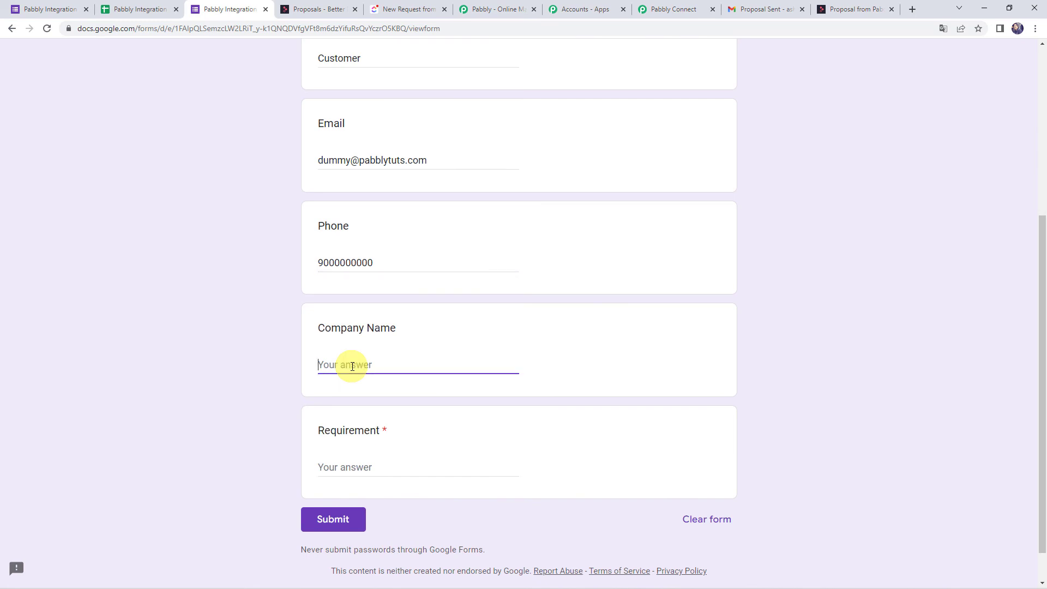
text(Royal Fleet Services)
click(333, 467)
text(Ne)
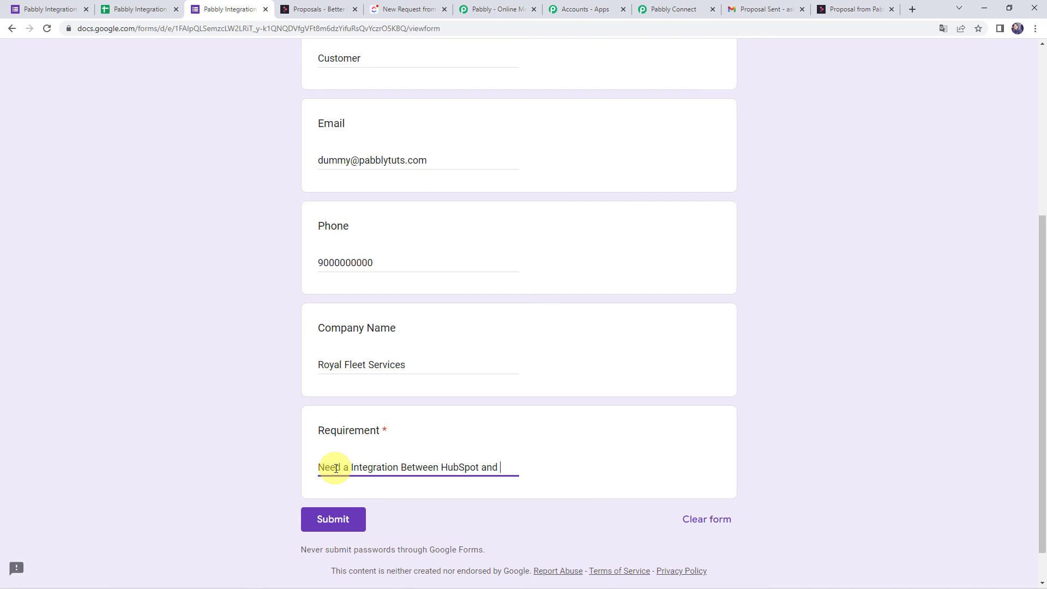
text(Goog)
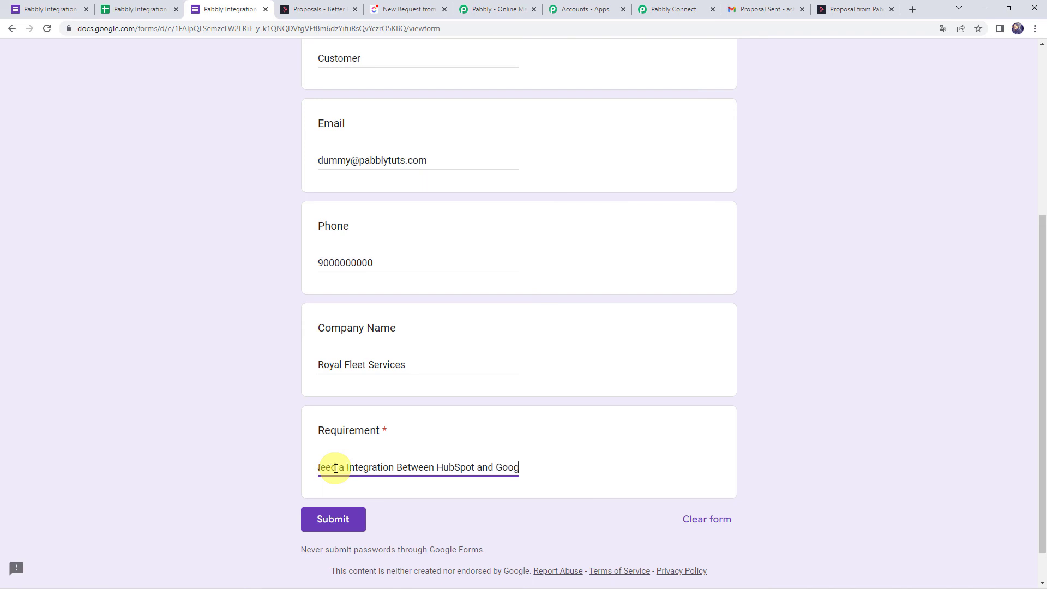
text(le Sheets)
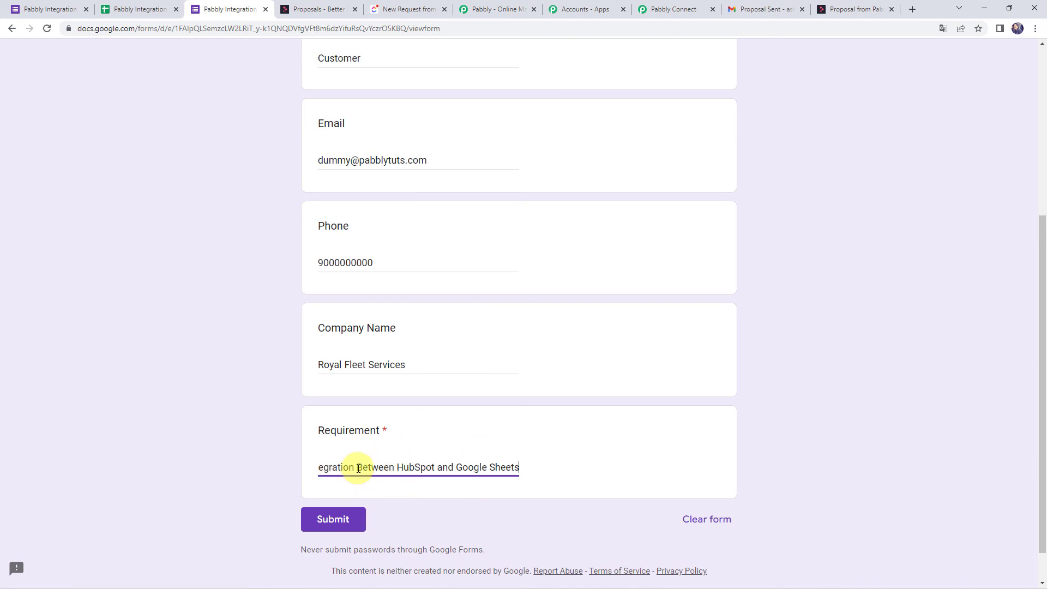
click(323, 527)
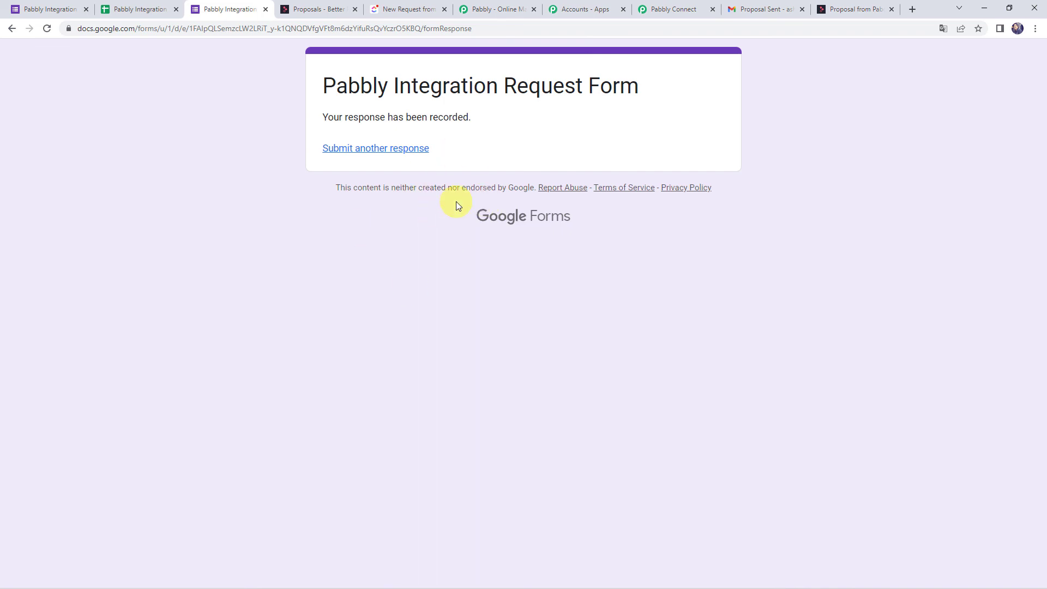
Open the newly arrived Proposal Sent email and check the customer's greeting.
click(771, 6)
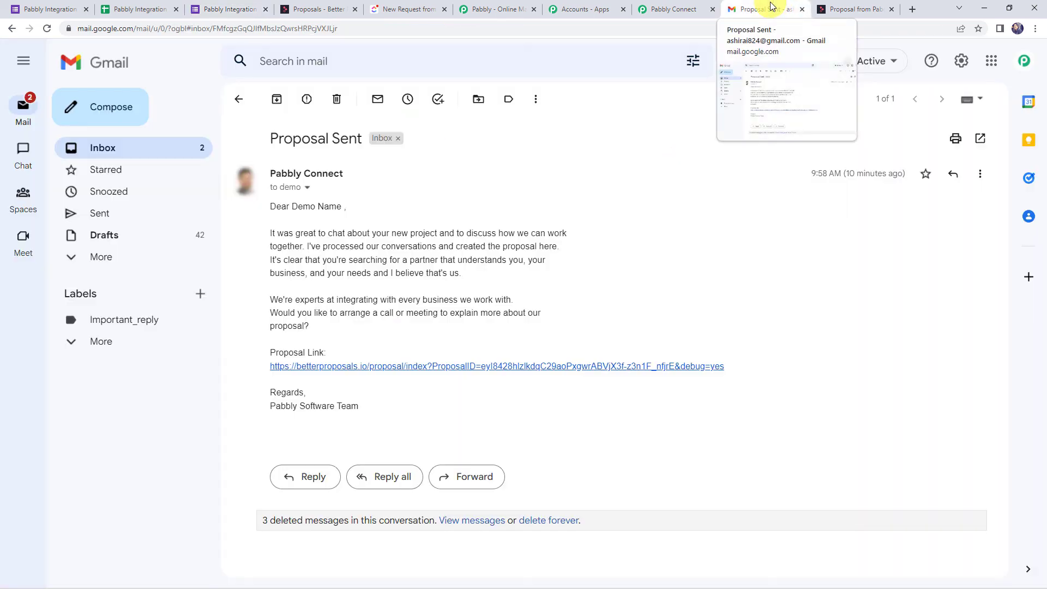
click(238, 103)
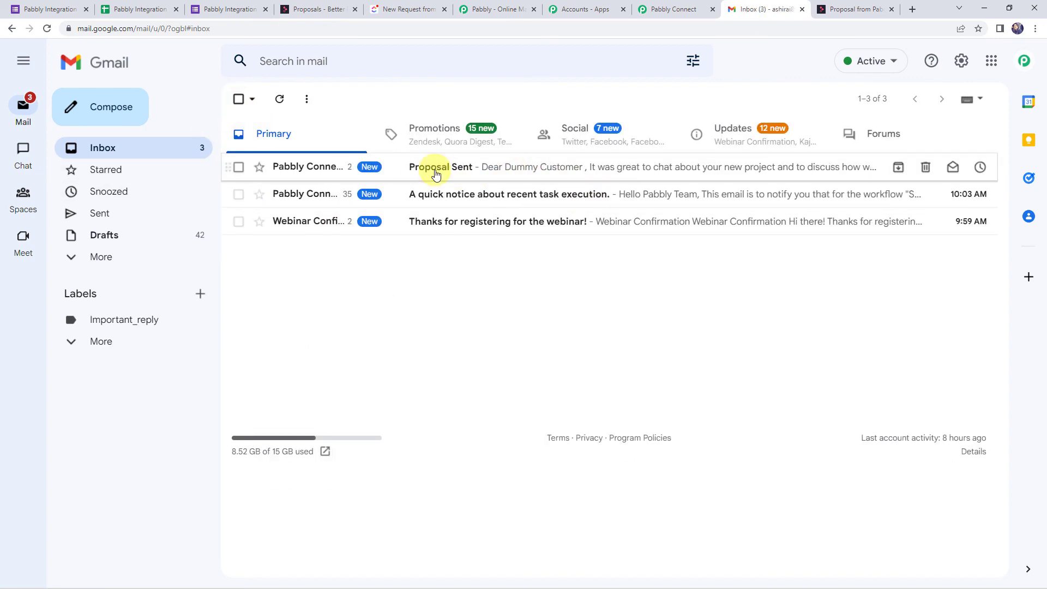
click(466, 167)
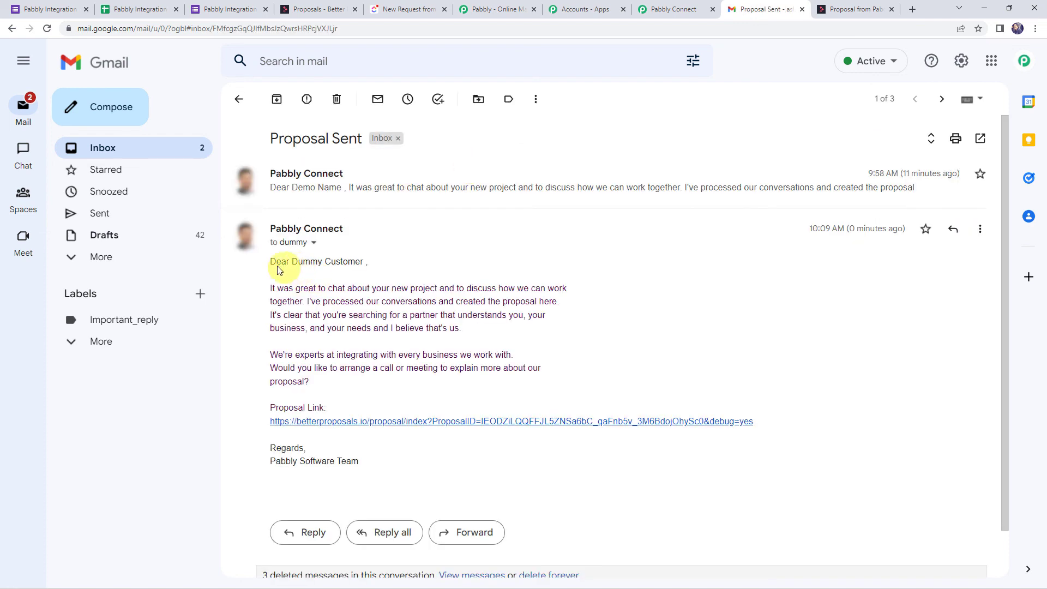
drag(271, 262, 367, 264)
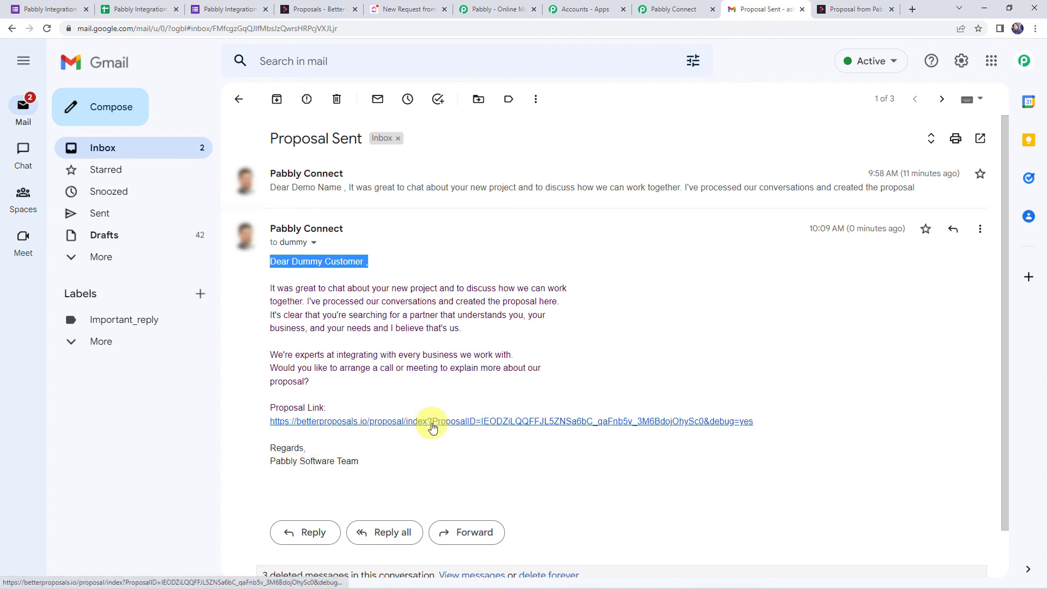
Open the email's proposal link in a new tab, showing the Royal Fleet Services proposal.
right_click(477, 424)
click(484, 432)
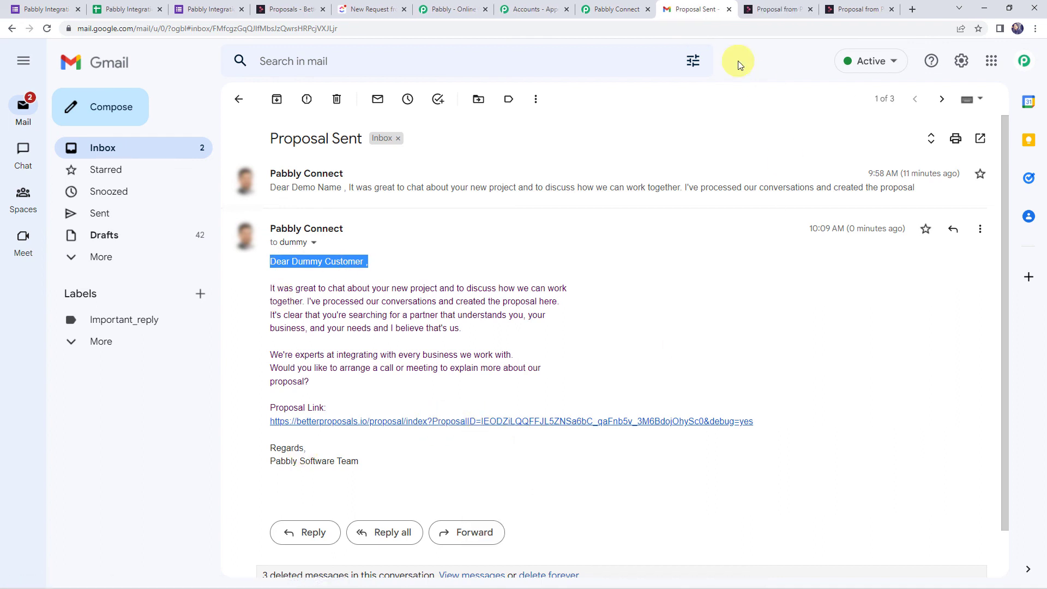
click(774, 10)
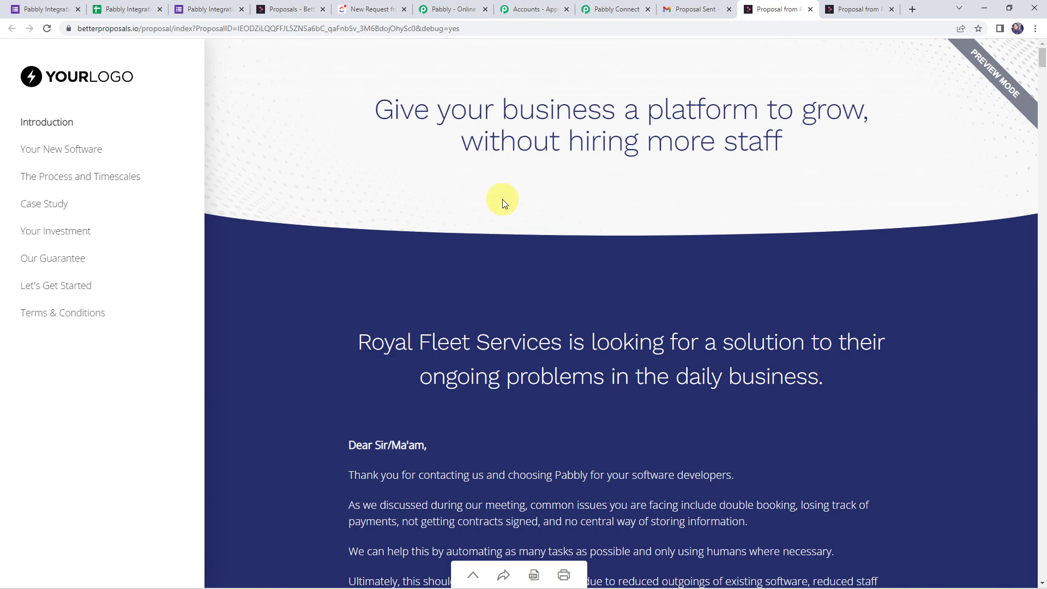
click(364, 6)
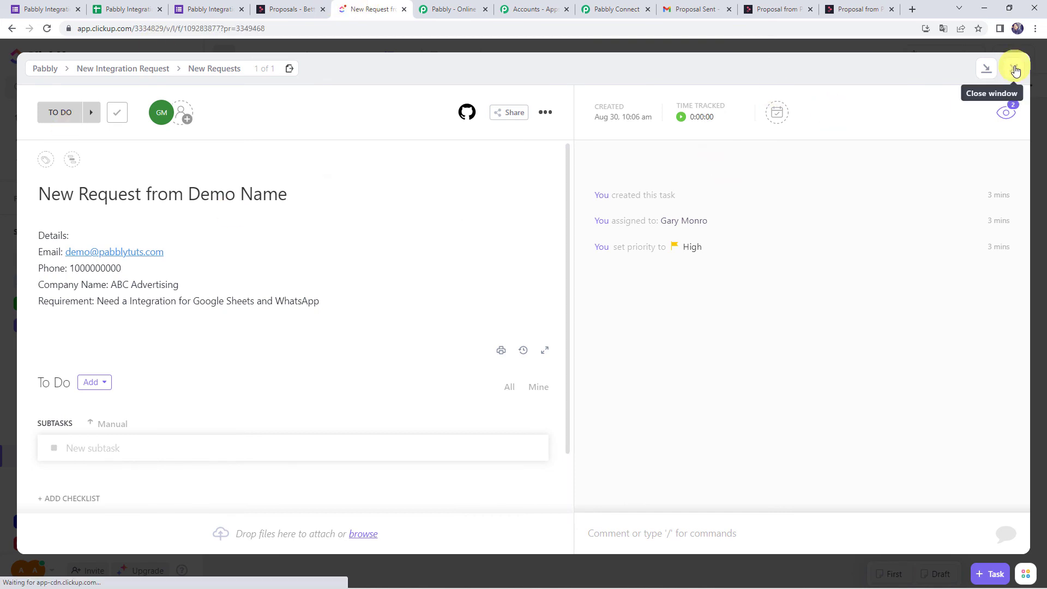
Open the new dummy customer request task, check its Royal Fleet Services details, and return to Pabbly Connect.
click(1013, 68)
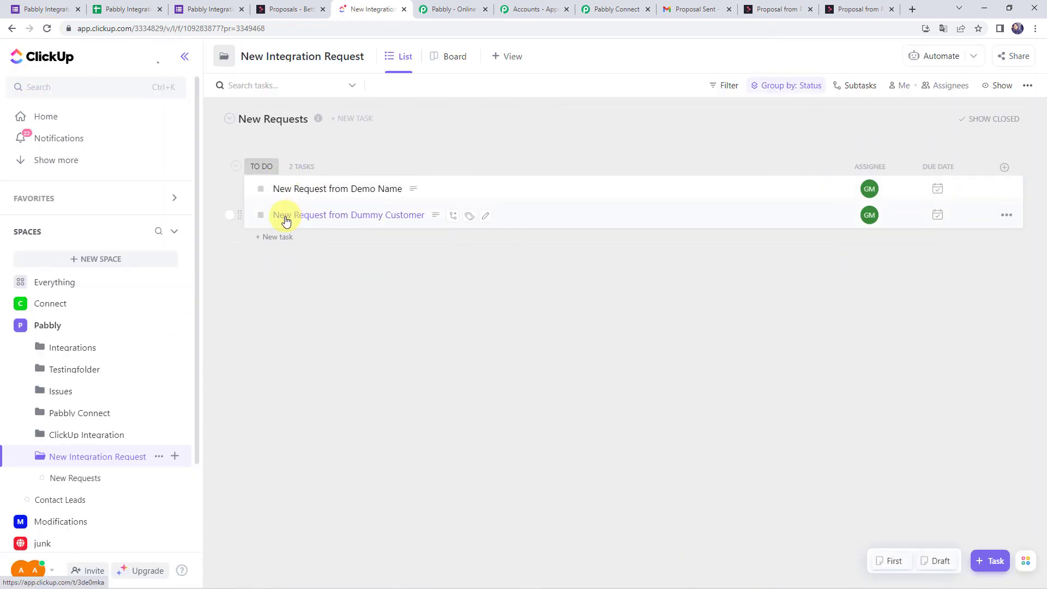
click(397, 216)
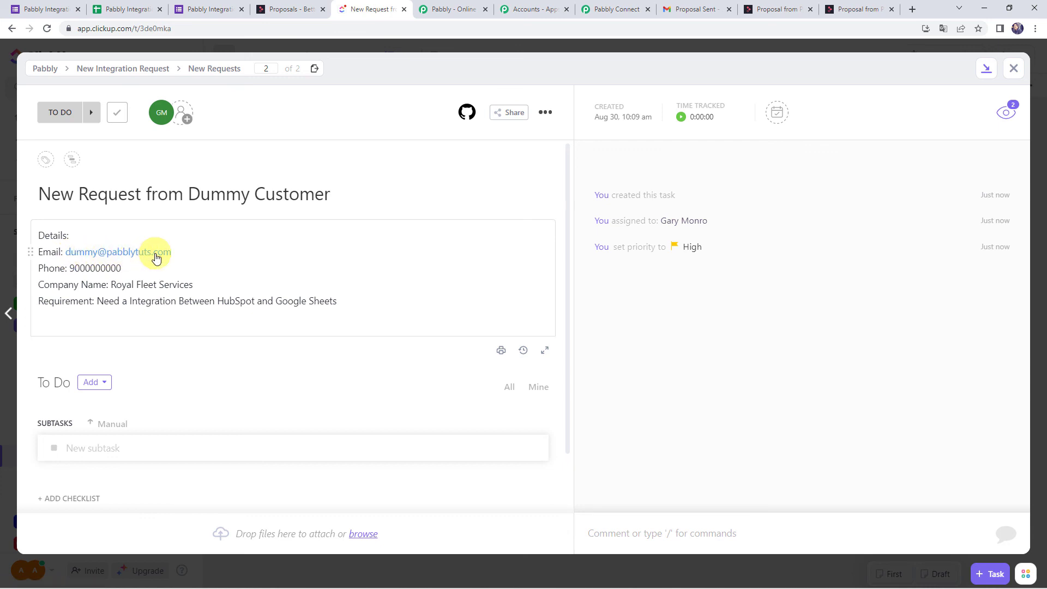
drag(71, 269, 163, 269)
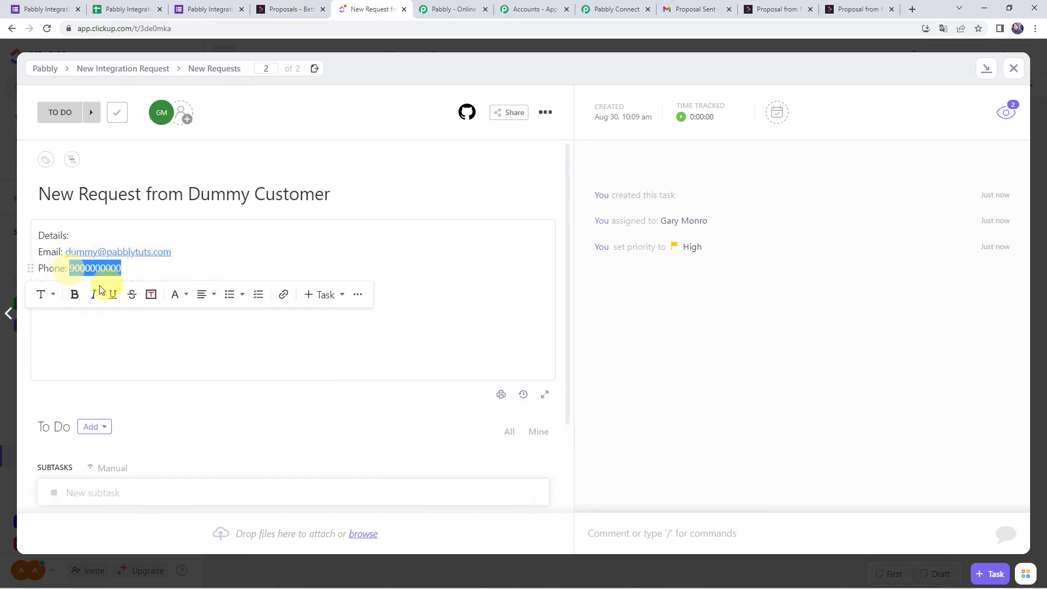
click(99, 321)
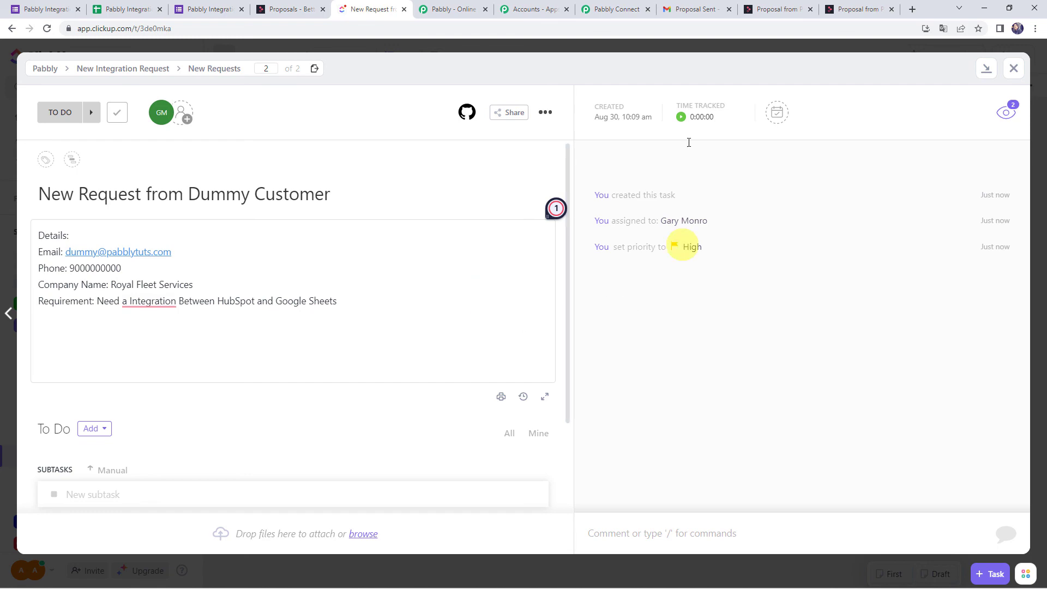
click(614, 9)
scroll(158, 311, up, 20)
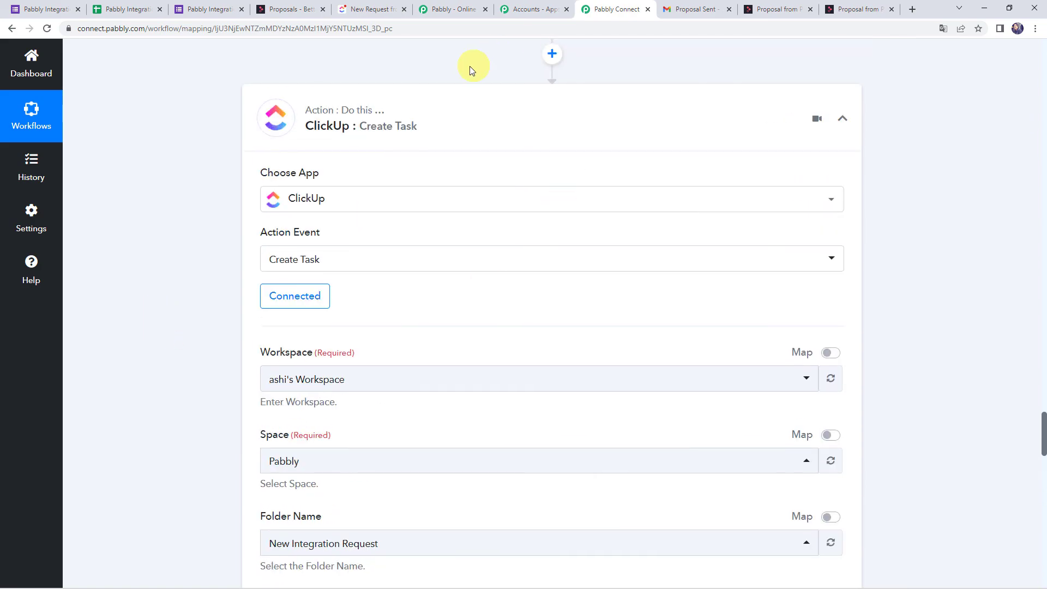
Collapse the ClickUp, Gmail, Better Proposals and Google Forms step cards to show the whole workflow.
click(444, 122)
scroll(445, 118, up, 7)
scroll(444, 118, up, 12)
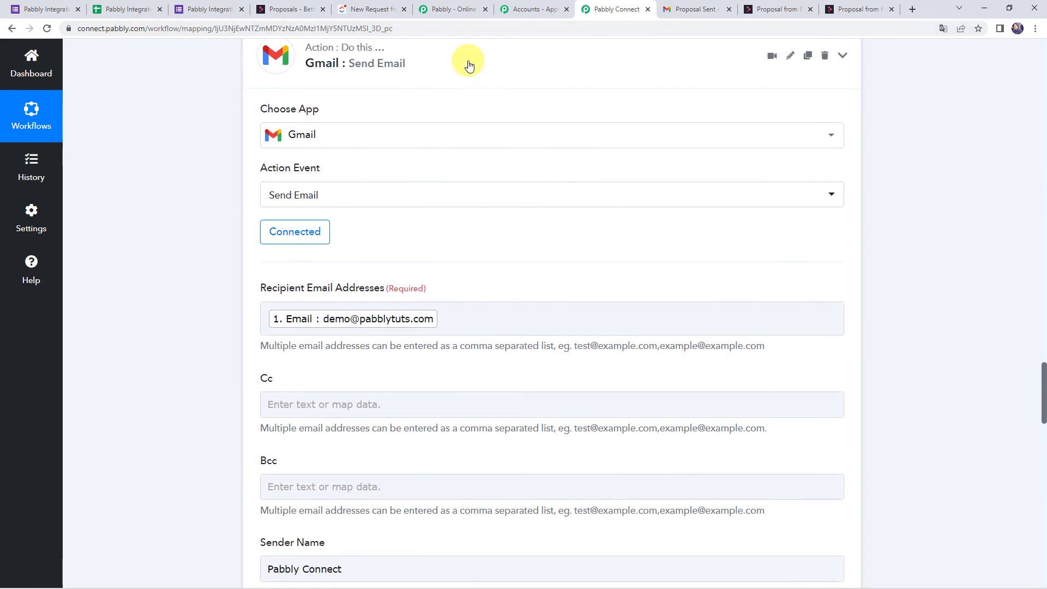
click(467, 63)
scroll(454, 136, up, 8)
scroll(454, 135, up, 10)
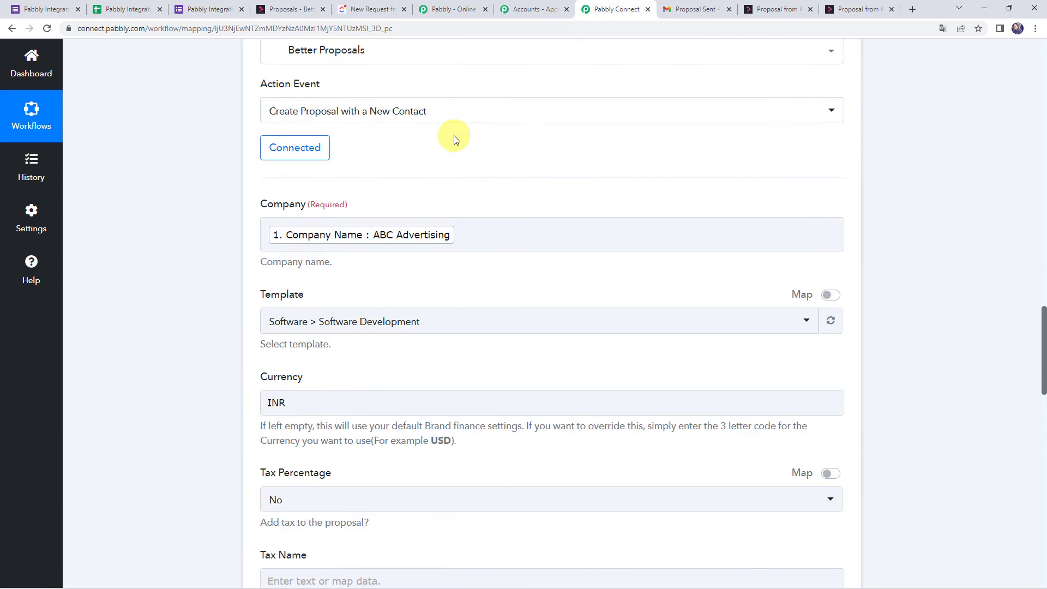
click(452, 329)
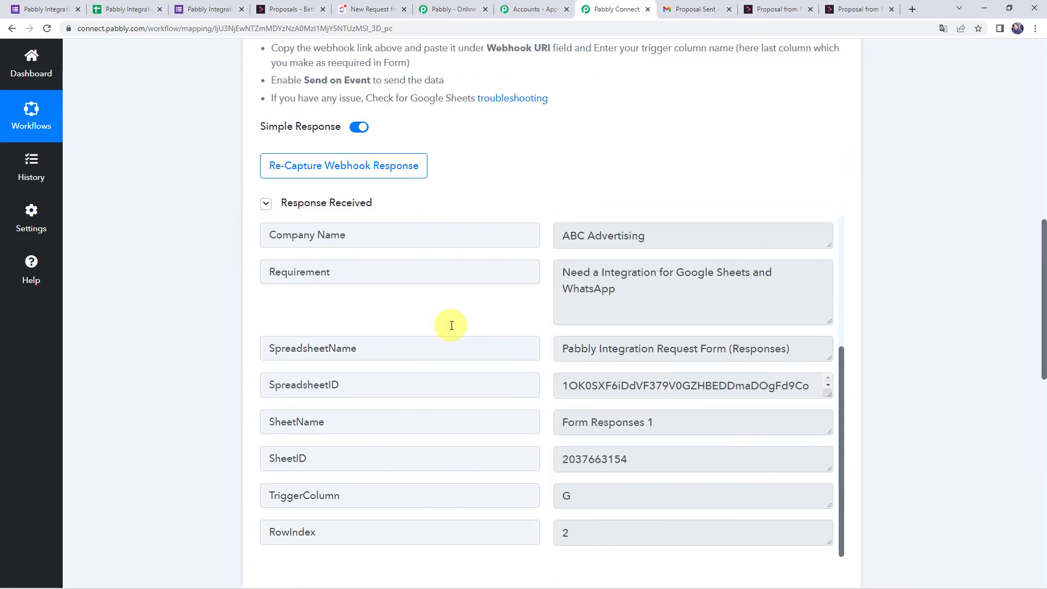
scroll(451, 322, up, 10)
click(532, 227)
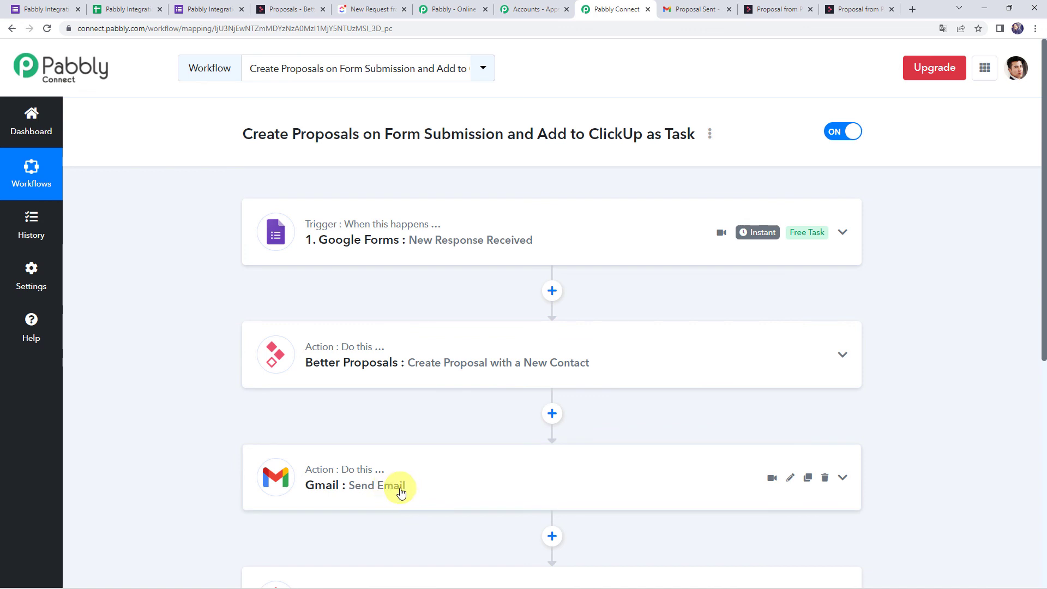
scroll(529, 487, down, 1)
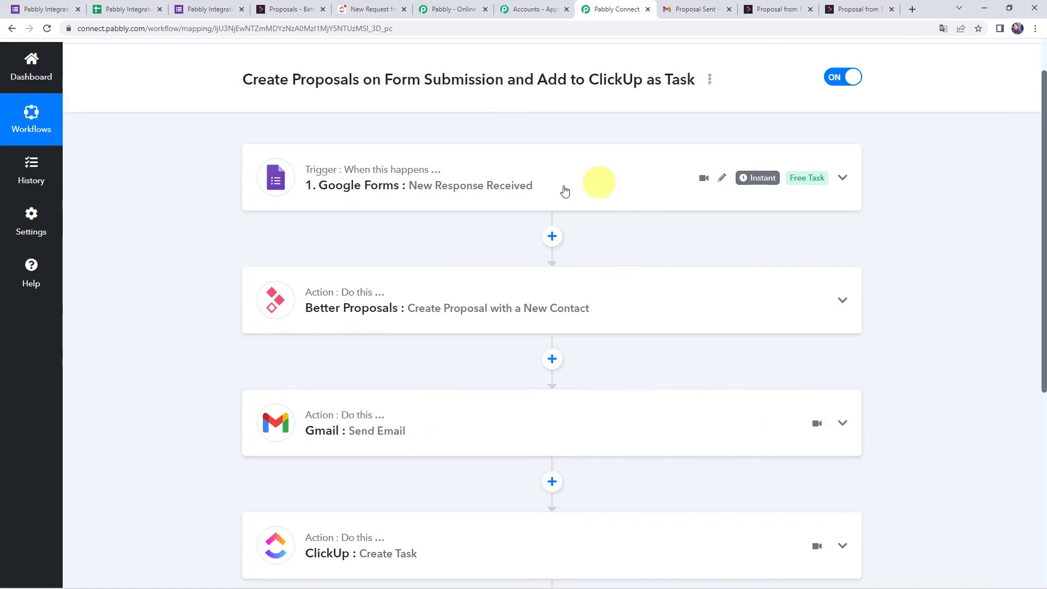
scroll(552, 218, down, 2)
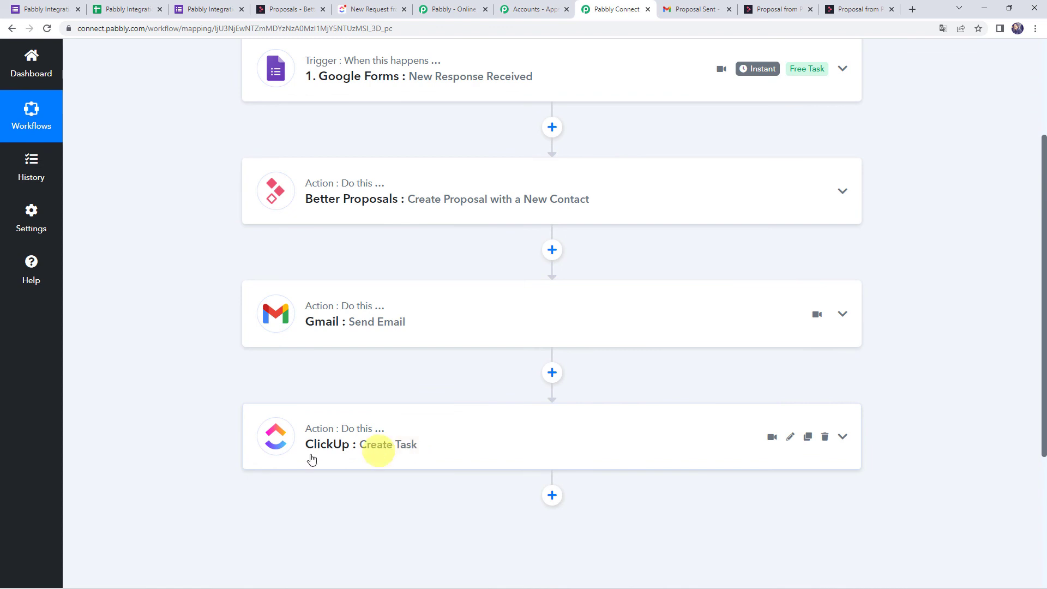
scroll(224, 379, up, 2)
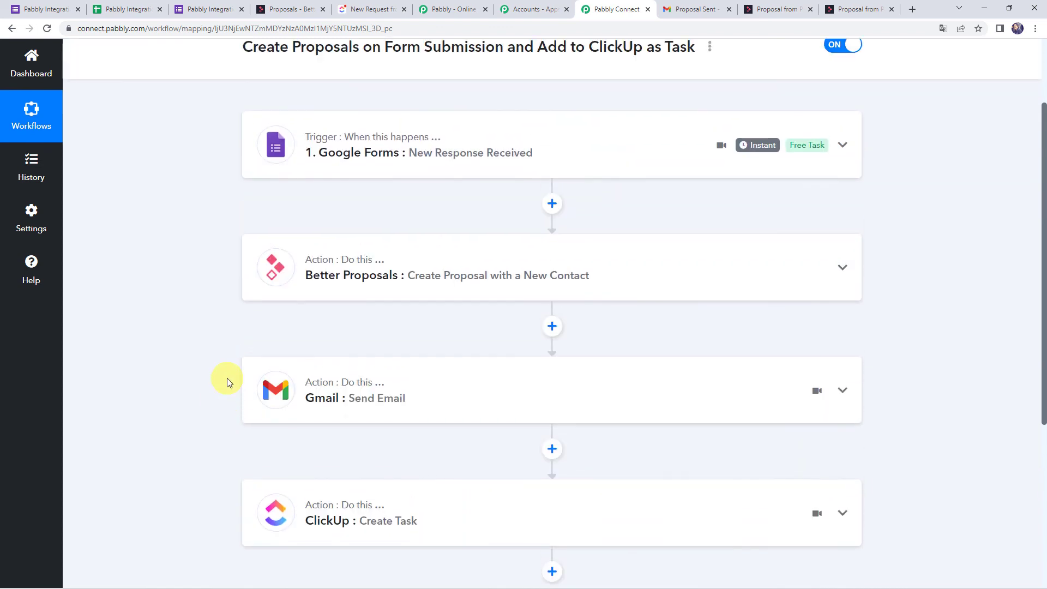